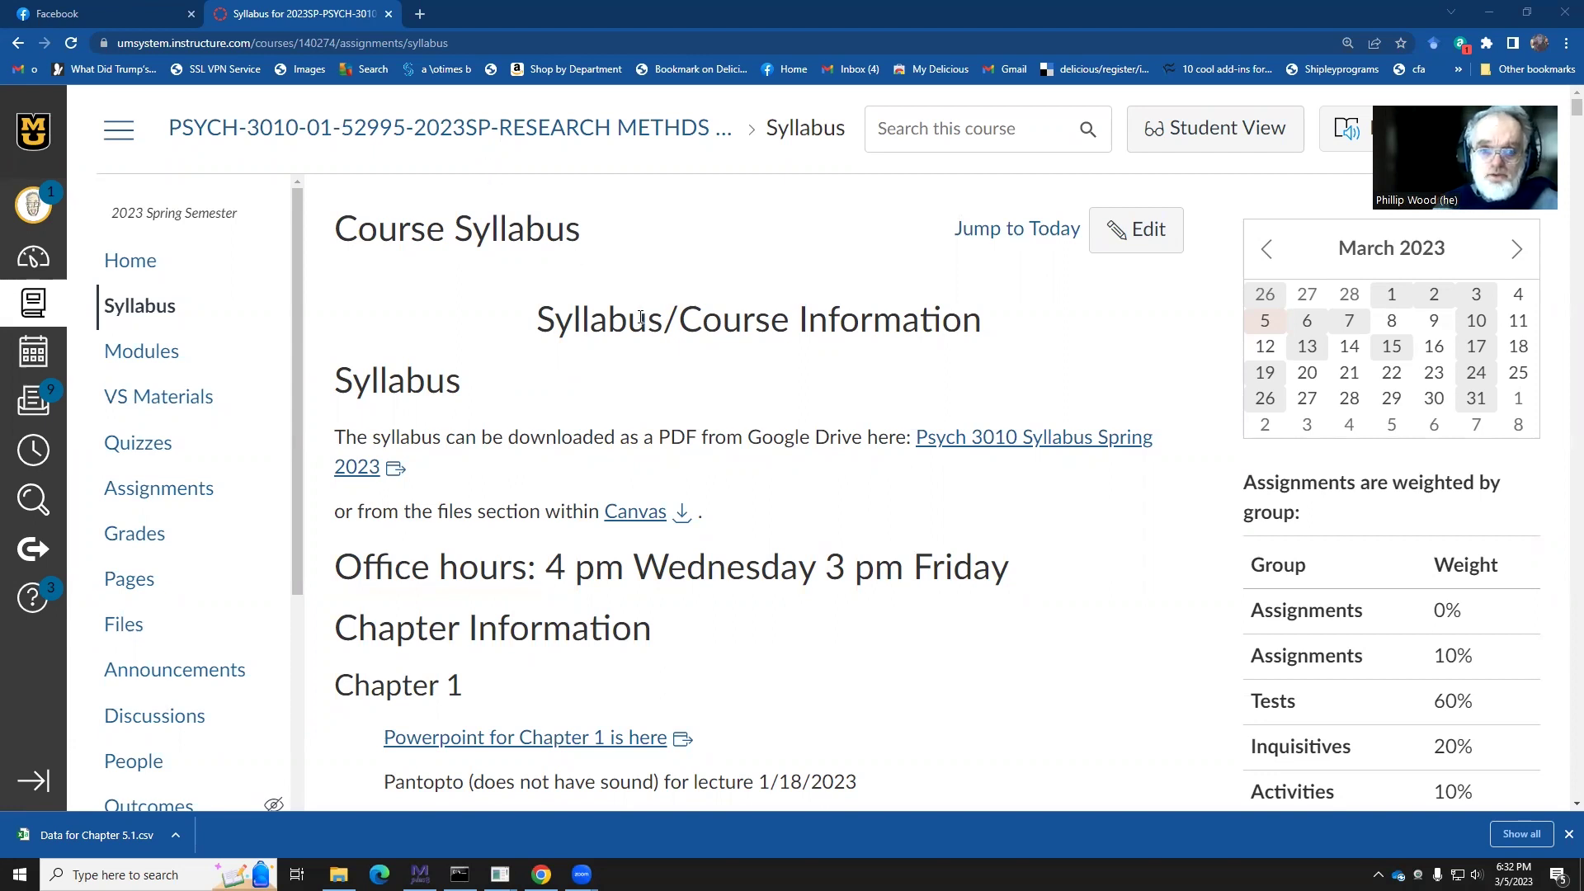
Step: Find Morling's Tattoo/Intelligence data on the page and download Data for Chapter 5.1.csv
{"action": "key", "text": "ctrl+f"}
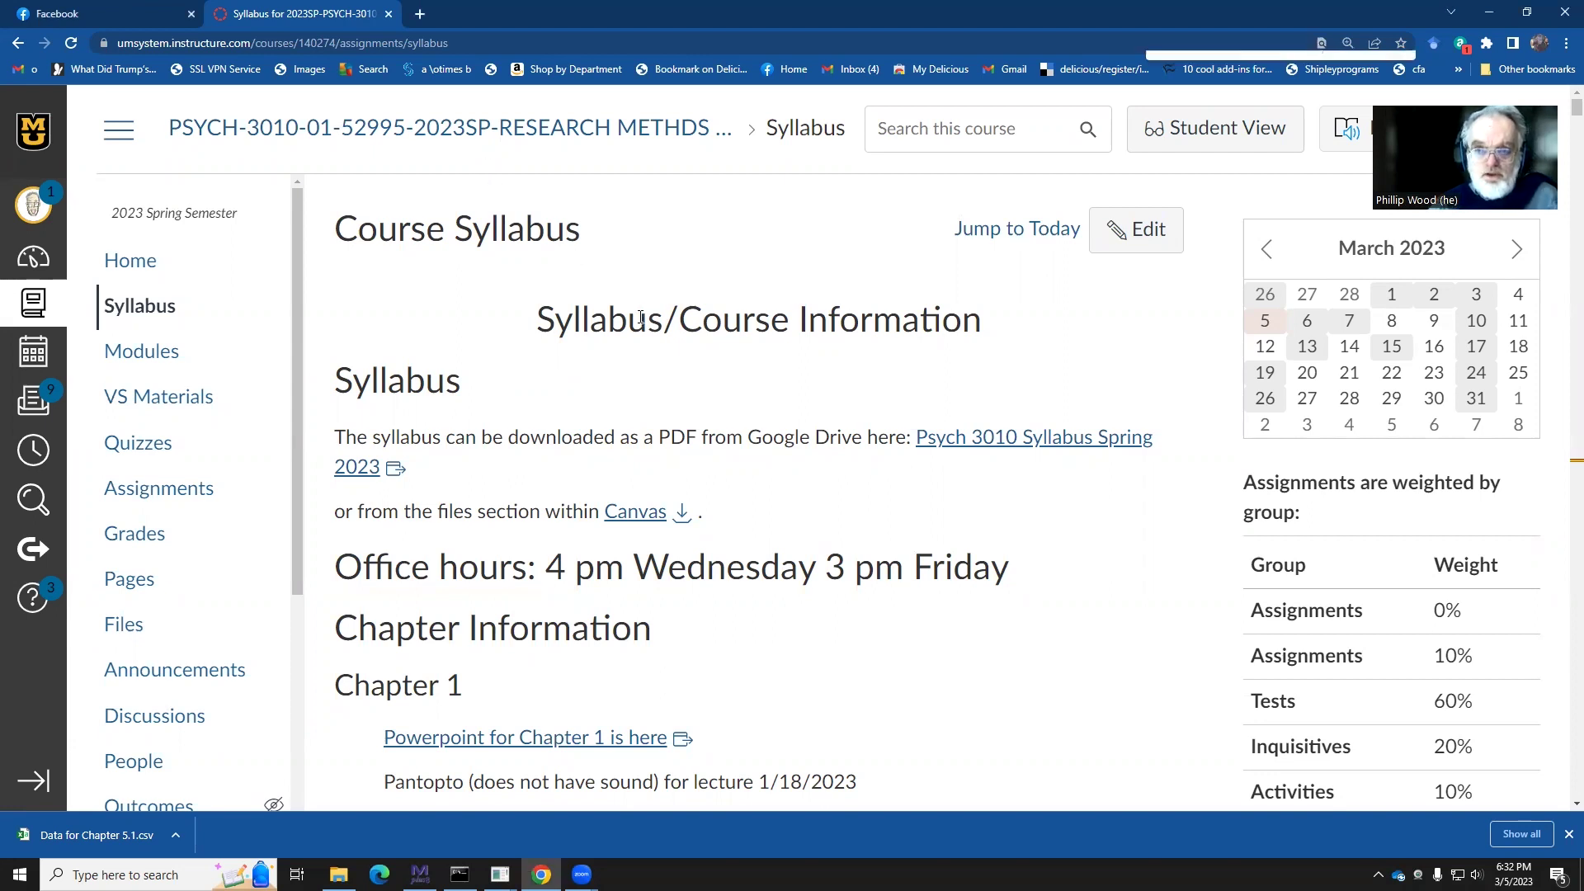
{"action": "type", "text": "tatt"}
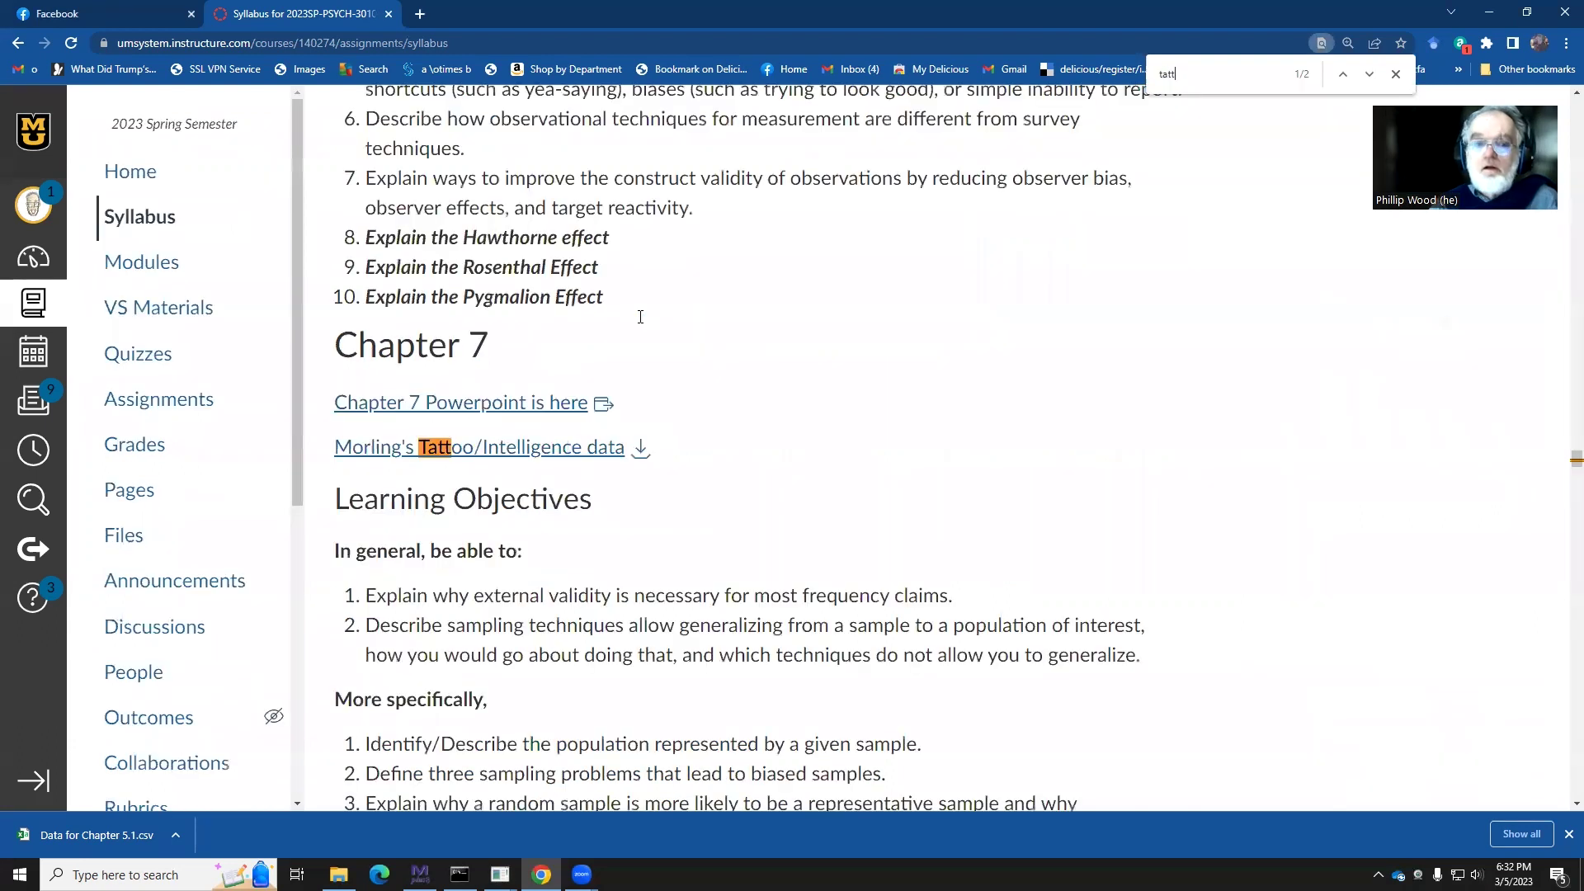
{"action": "type", "text": "oo"}
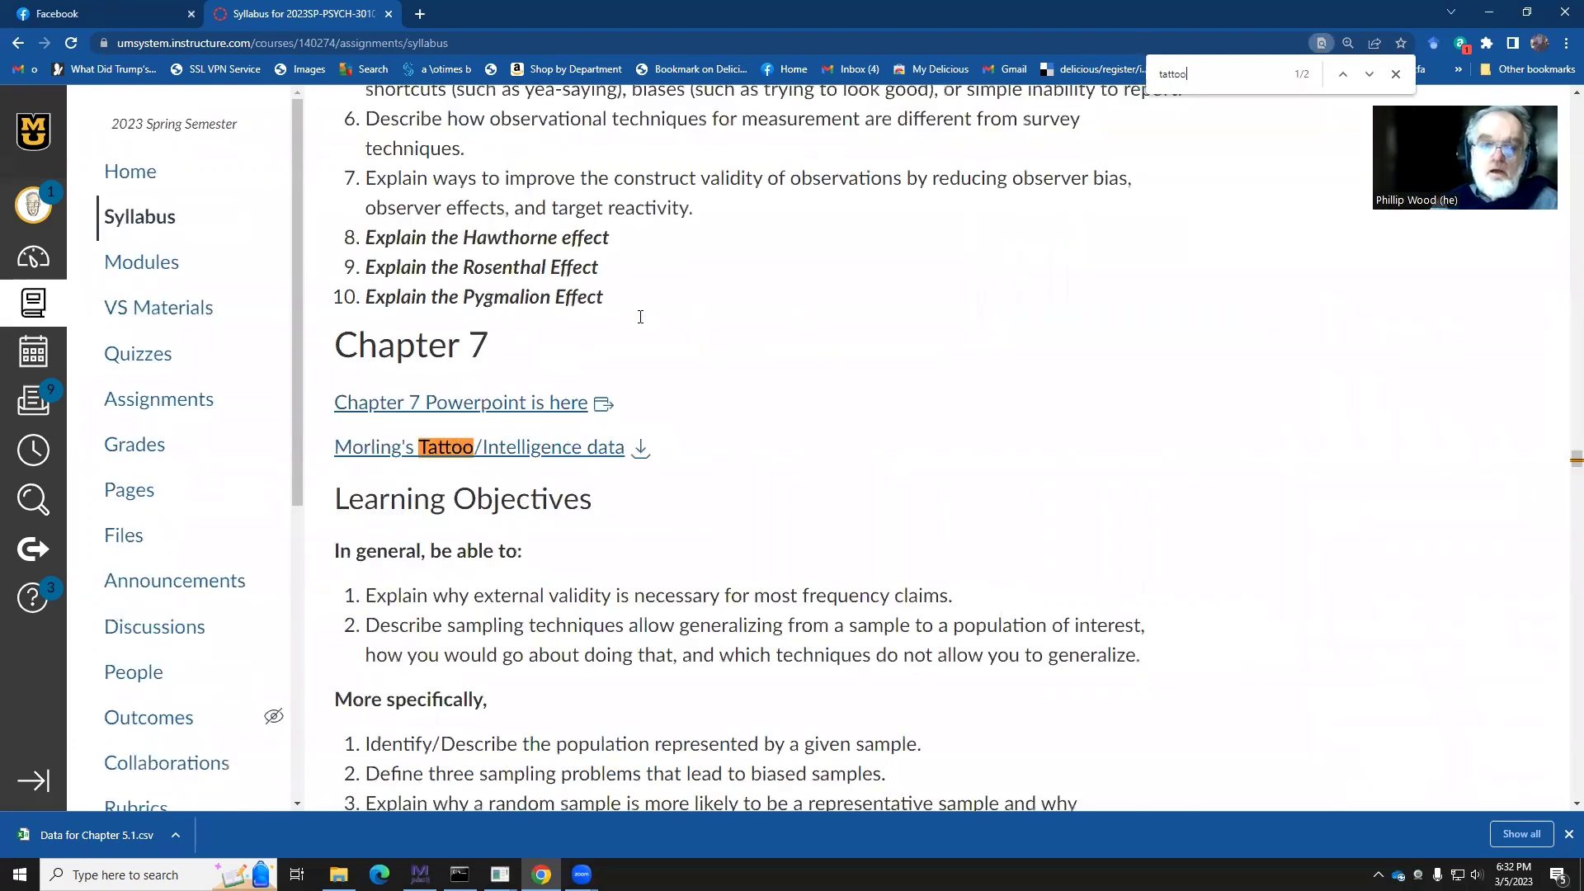
{"action": "left_click", "coordinate": [544, 449]}
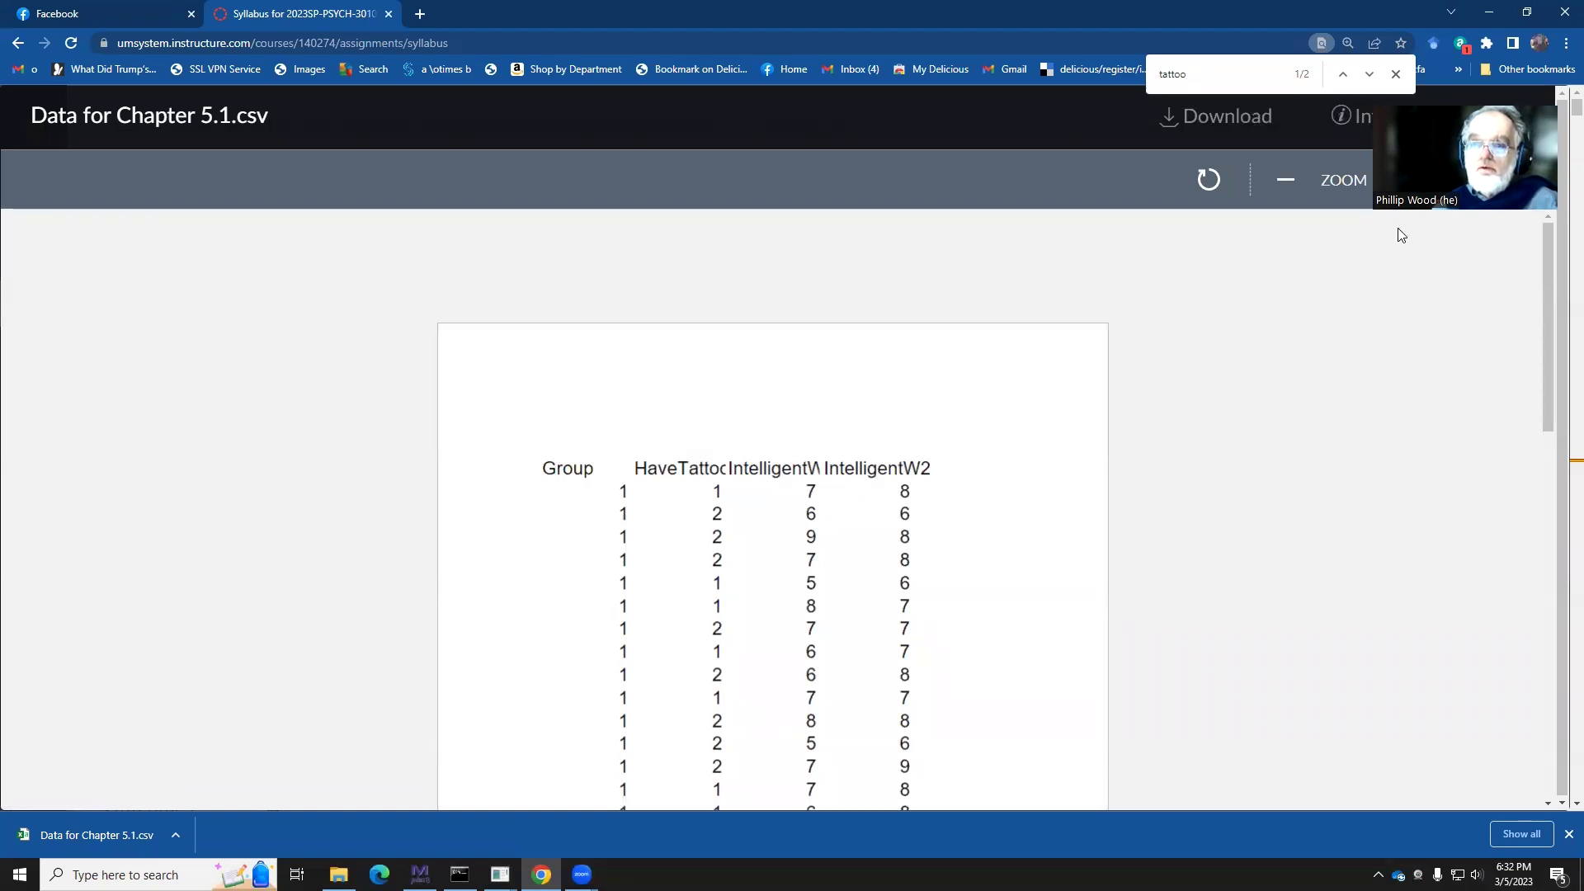
{"action": "left_click", "coordinate": [1192, 120]}
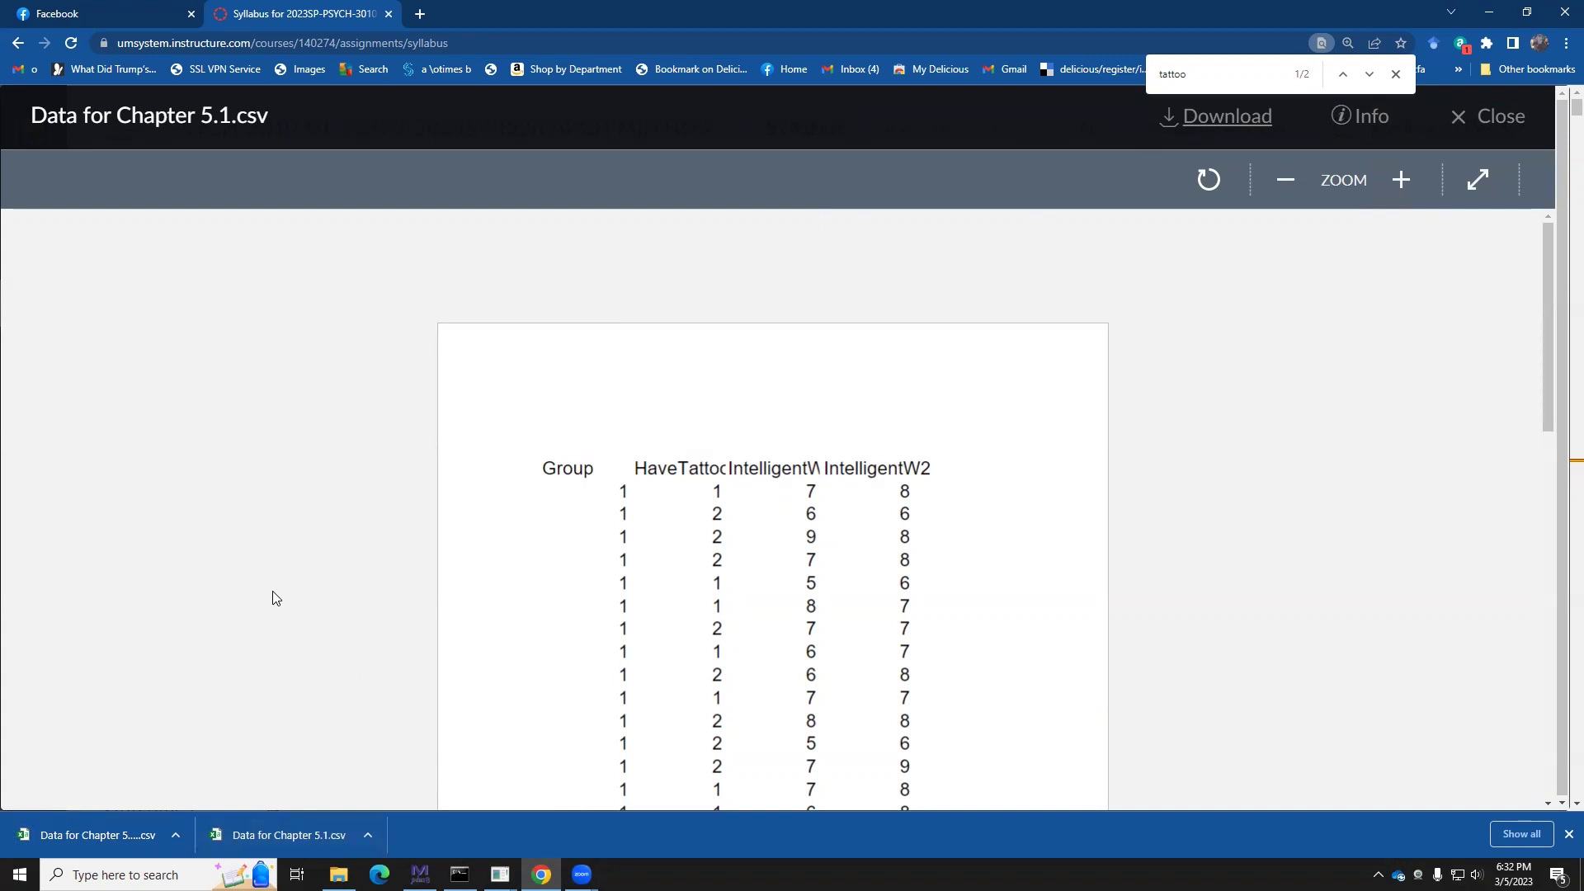
Step: Go to jamovi.org and launch a jamovi Cloud guest session with an Untitled empty spreadsheet
{"action": "left_click", "coordinate": [420, 15]}
{"action": "type", "text": "jamovi.org"}
{"action": "key", "text": "Return"}
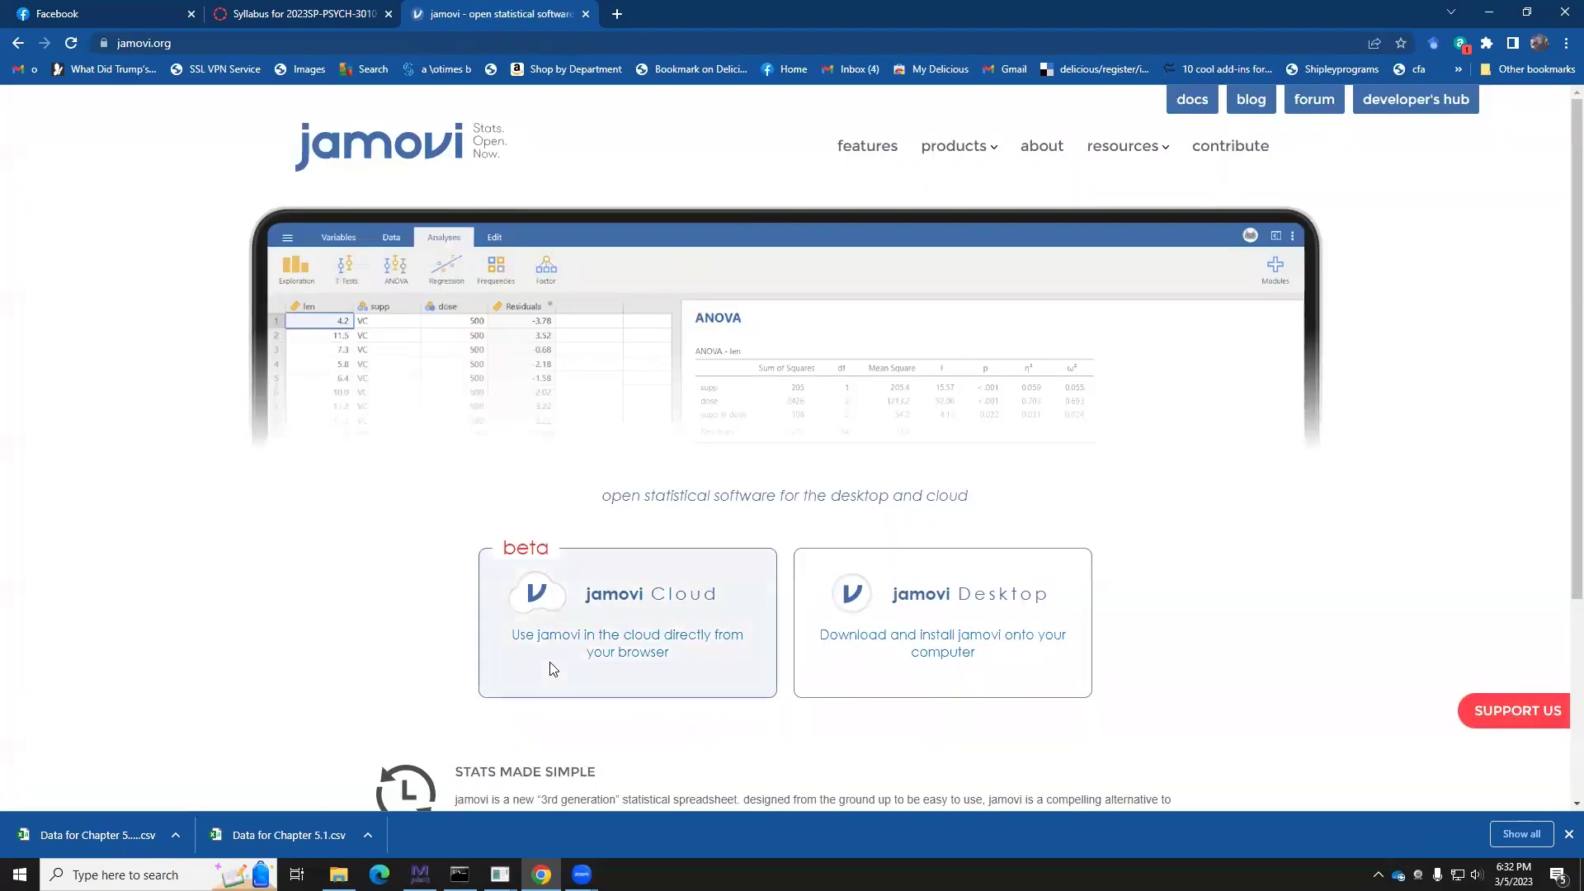
{"action": "left_click", "coordinate": [583, 631]}
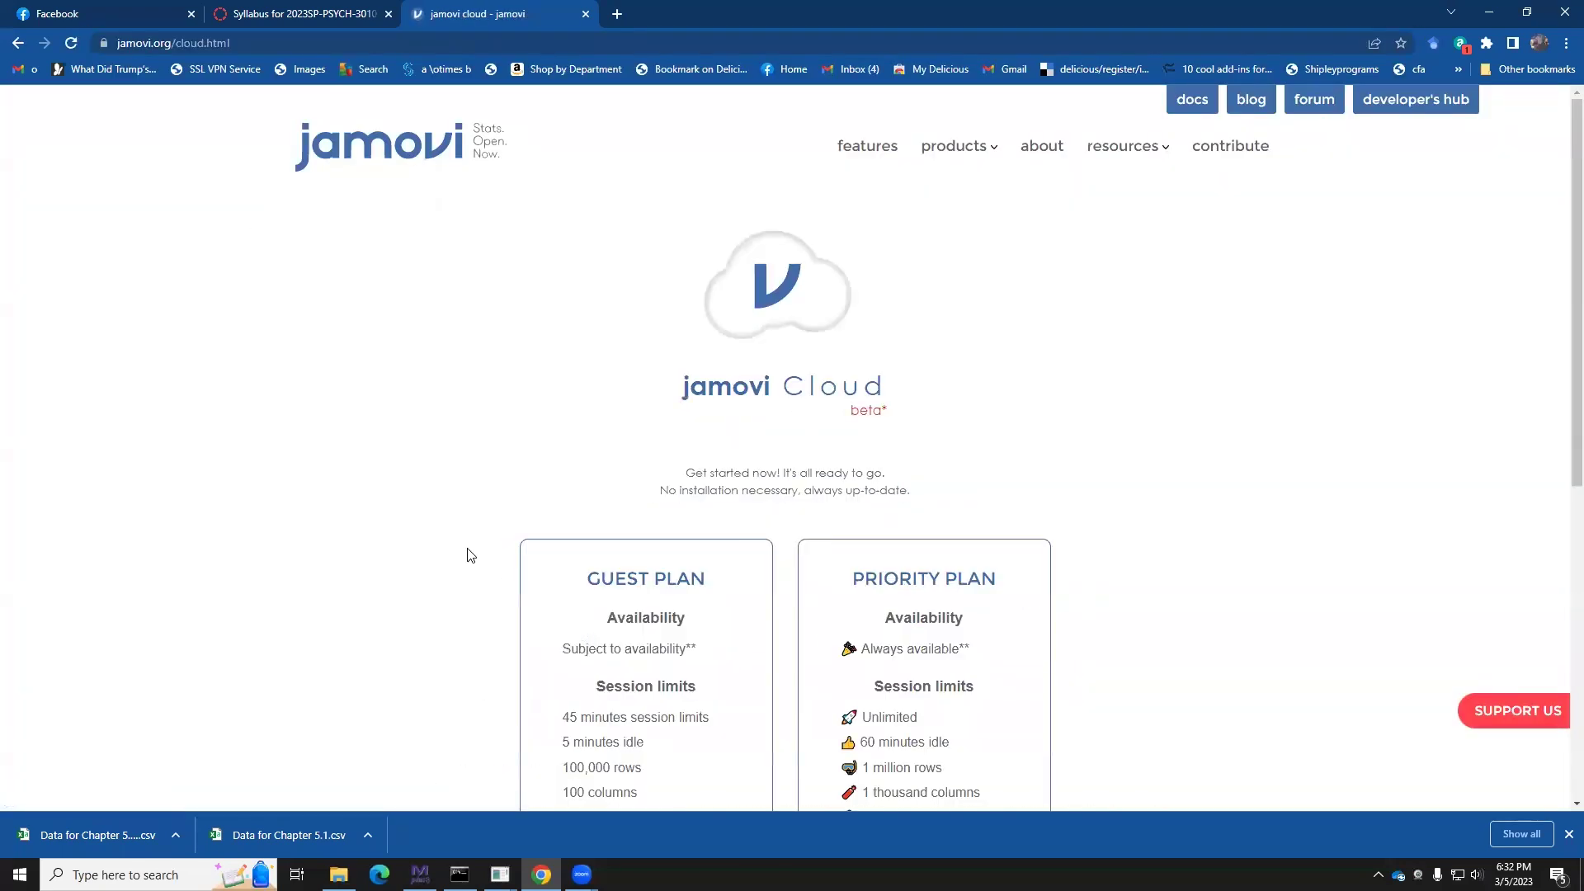
{"action": "scroll", "coordinate": [471, 556], "scroll_direction": "down", "scroll_amount": 7}
{"action": "left_click", "coordinate": [777, 446]}
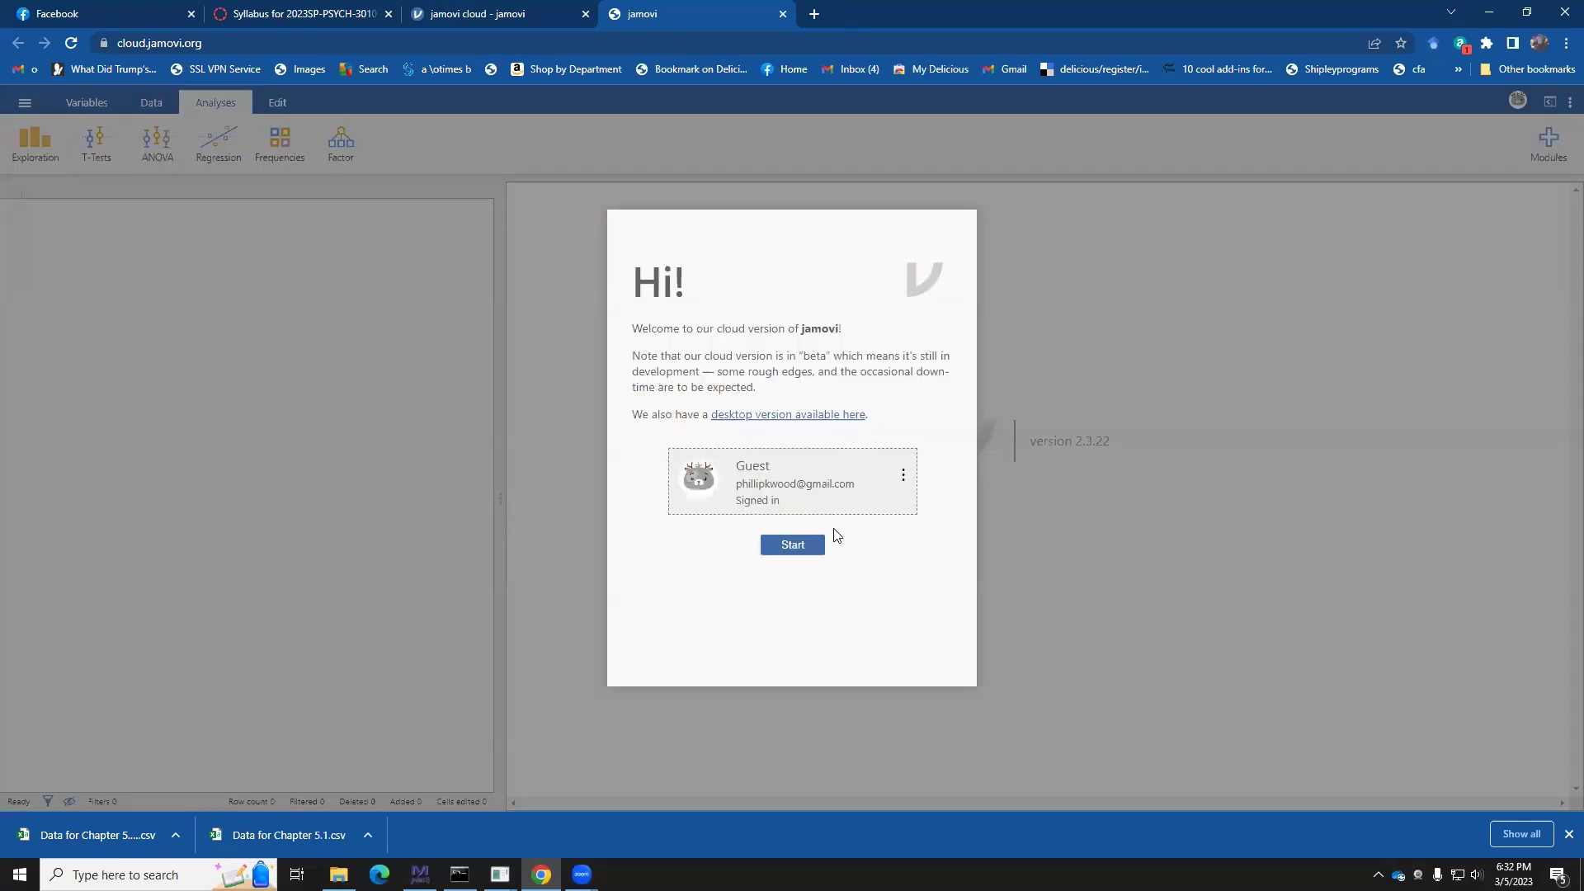
{"action": "left_click", "coordinate": [793, 546]}
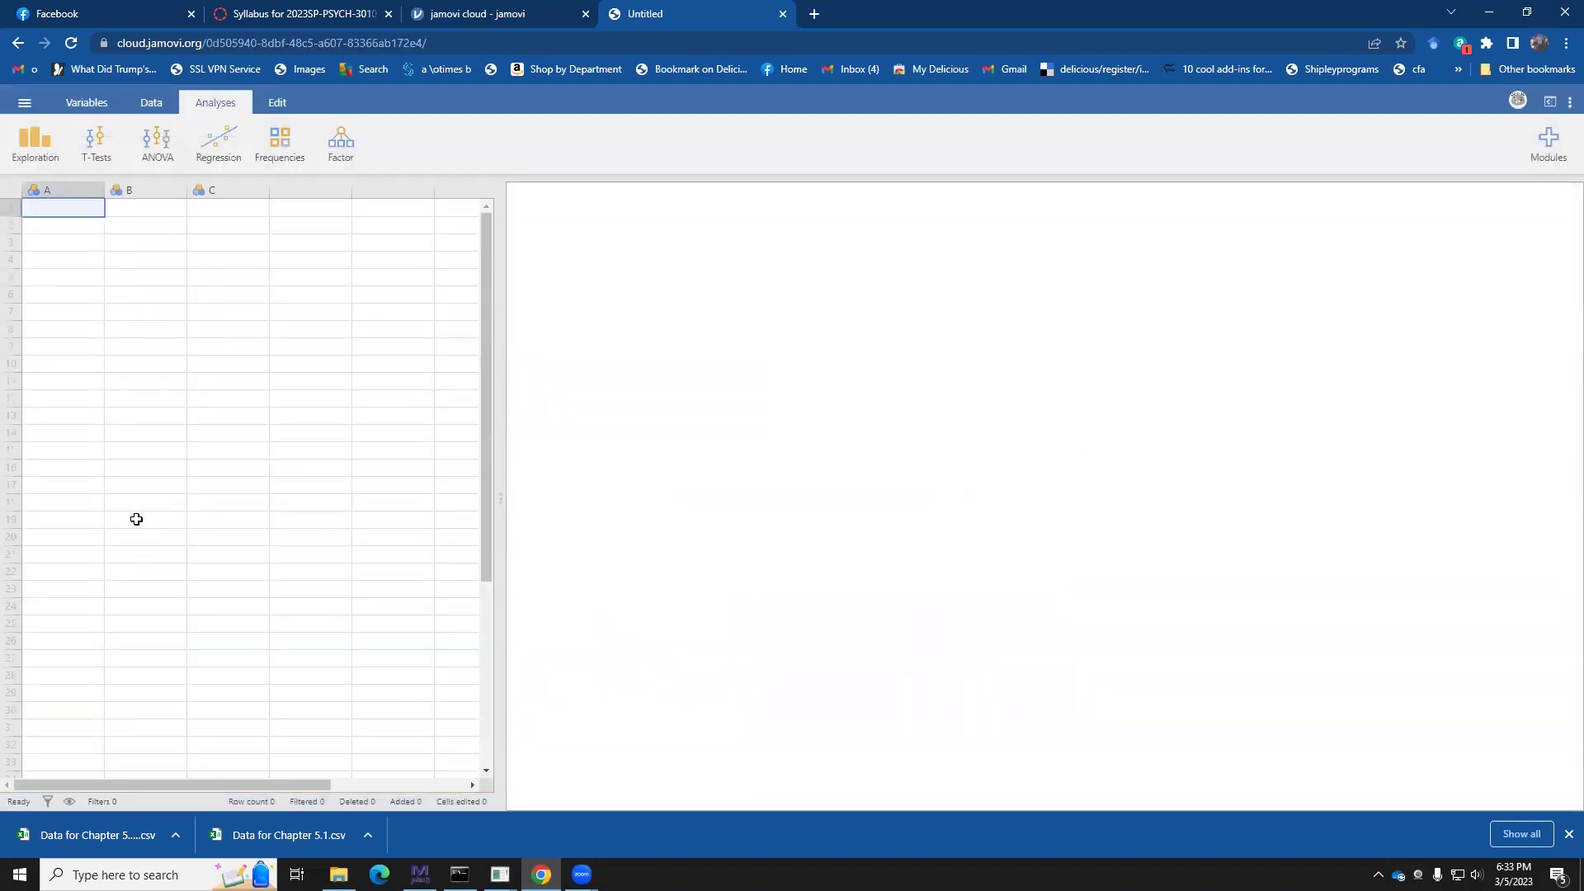
Step: Open Data for Chapter 5.1.csv from the Downloads folder via Open > This Device
{"action": "left_click", "coordinate": [26, 104]}
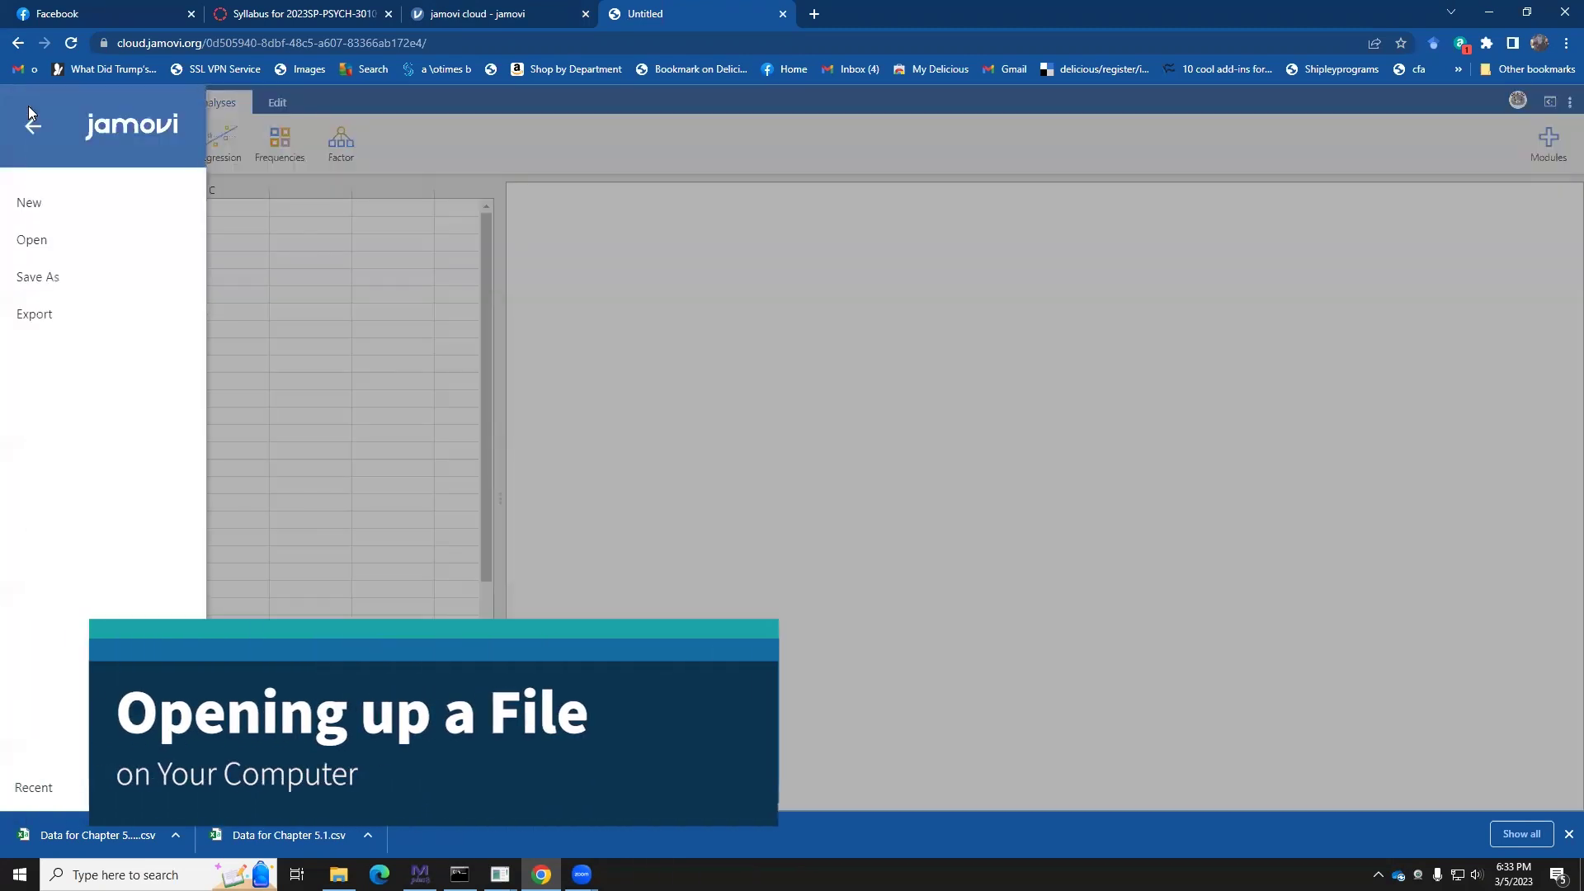
{"action": "left_click", "coordinate": [33, 241]}
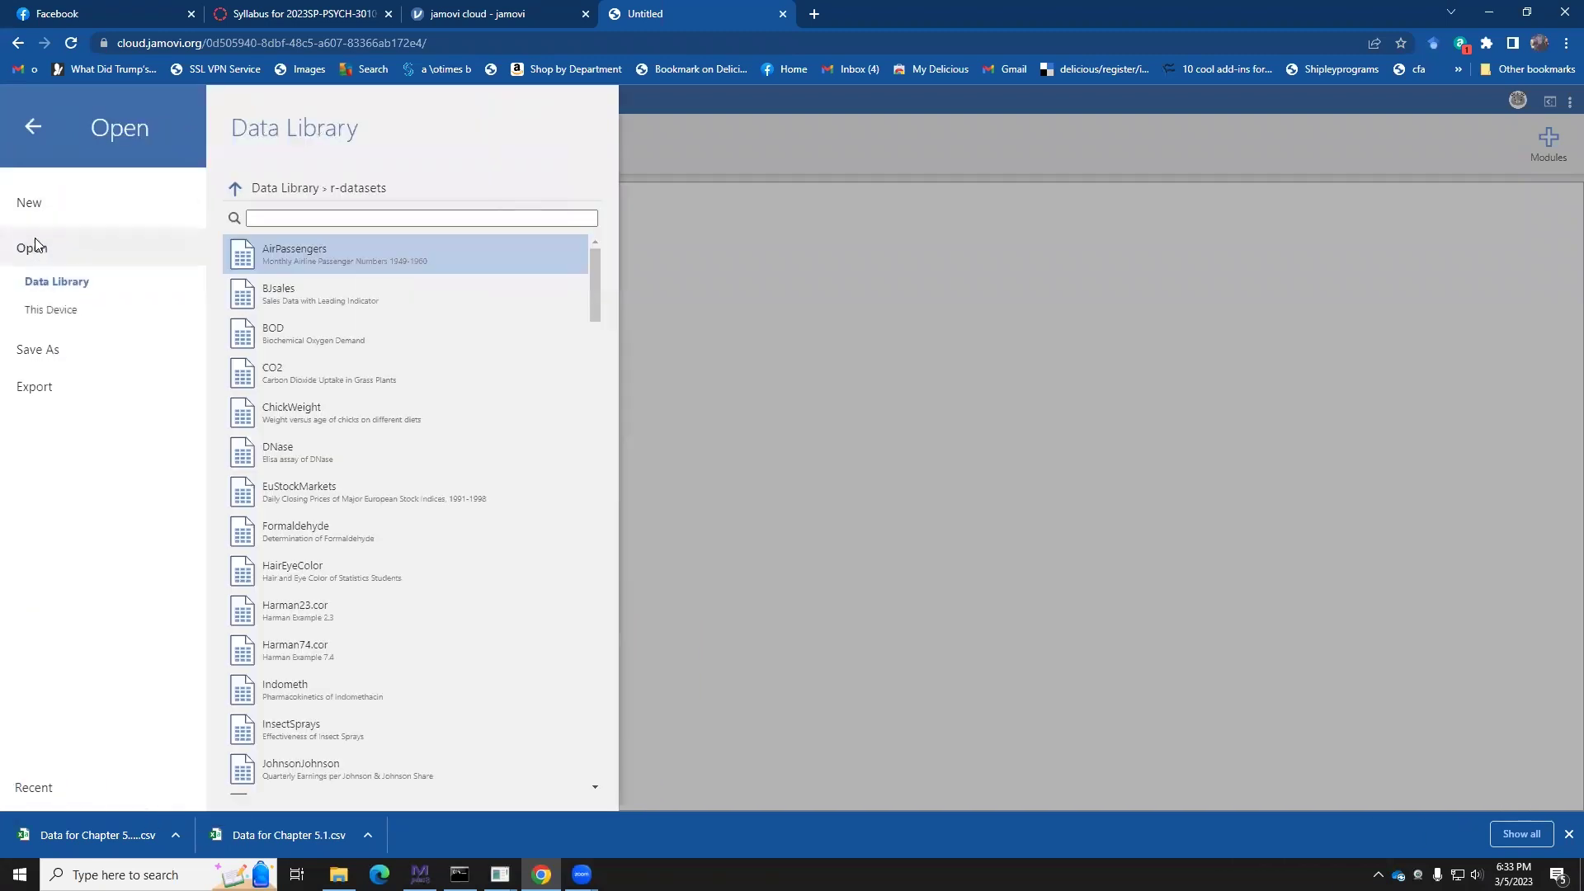
{"action": "left_click", "coordinate": [48, 310]}
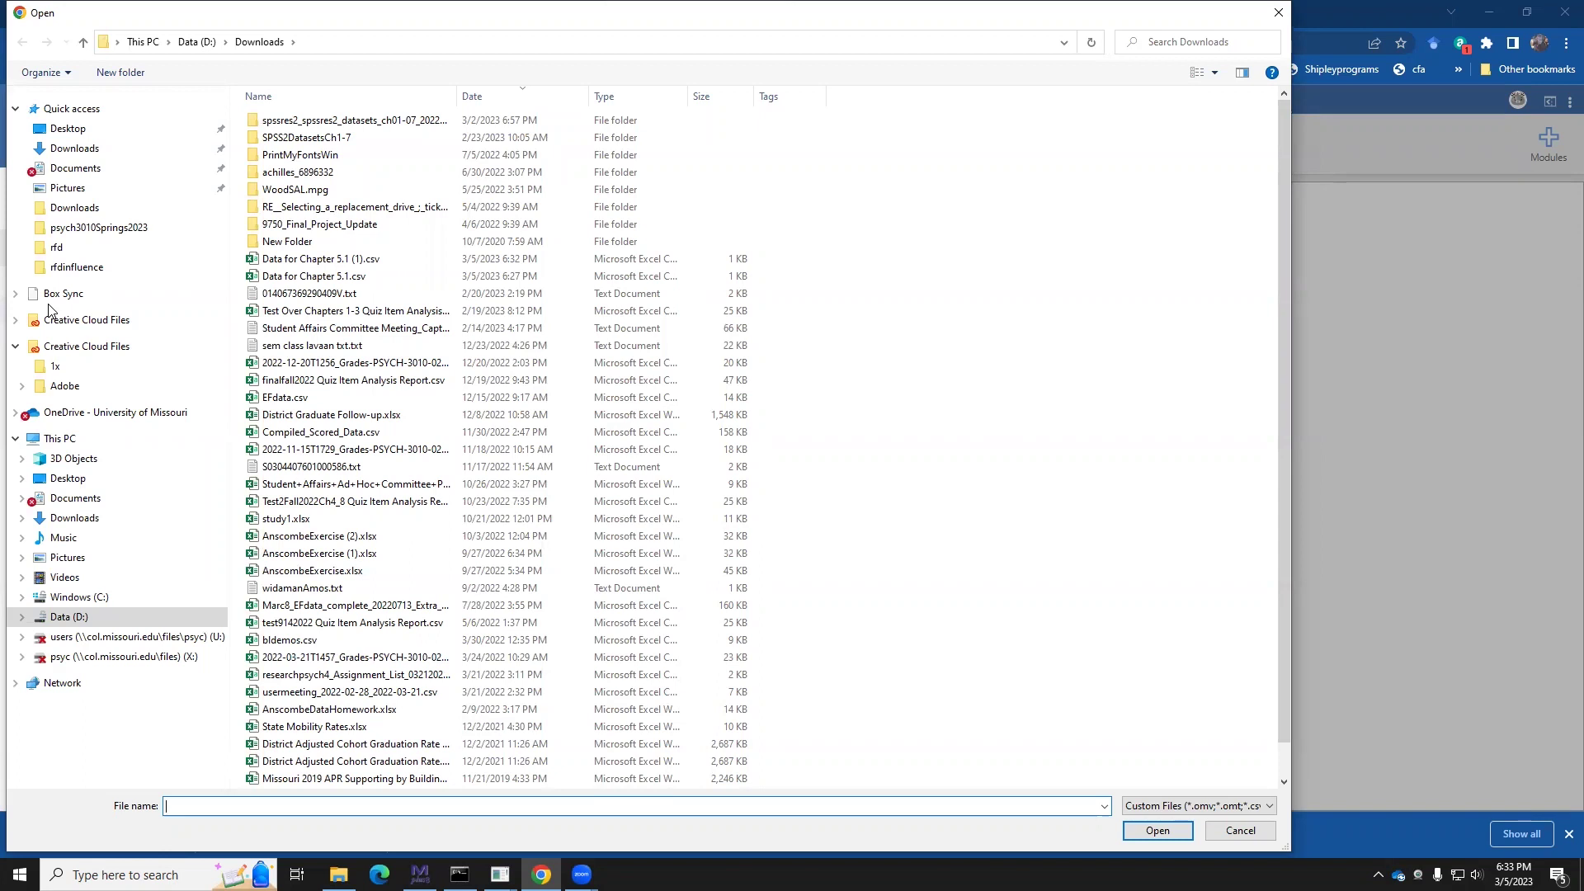
{"action": "left_click", "coordinate": [161, 150]}
{"action": "double_click", "coordinate": [272, 281]}
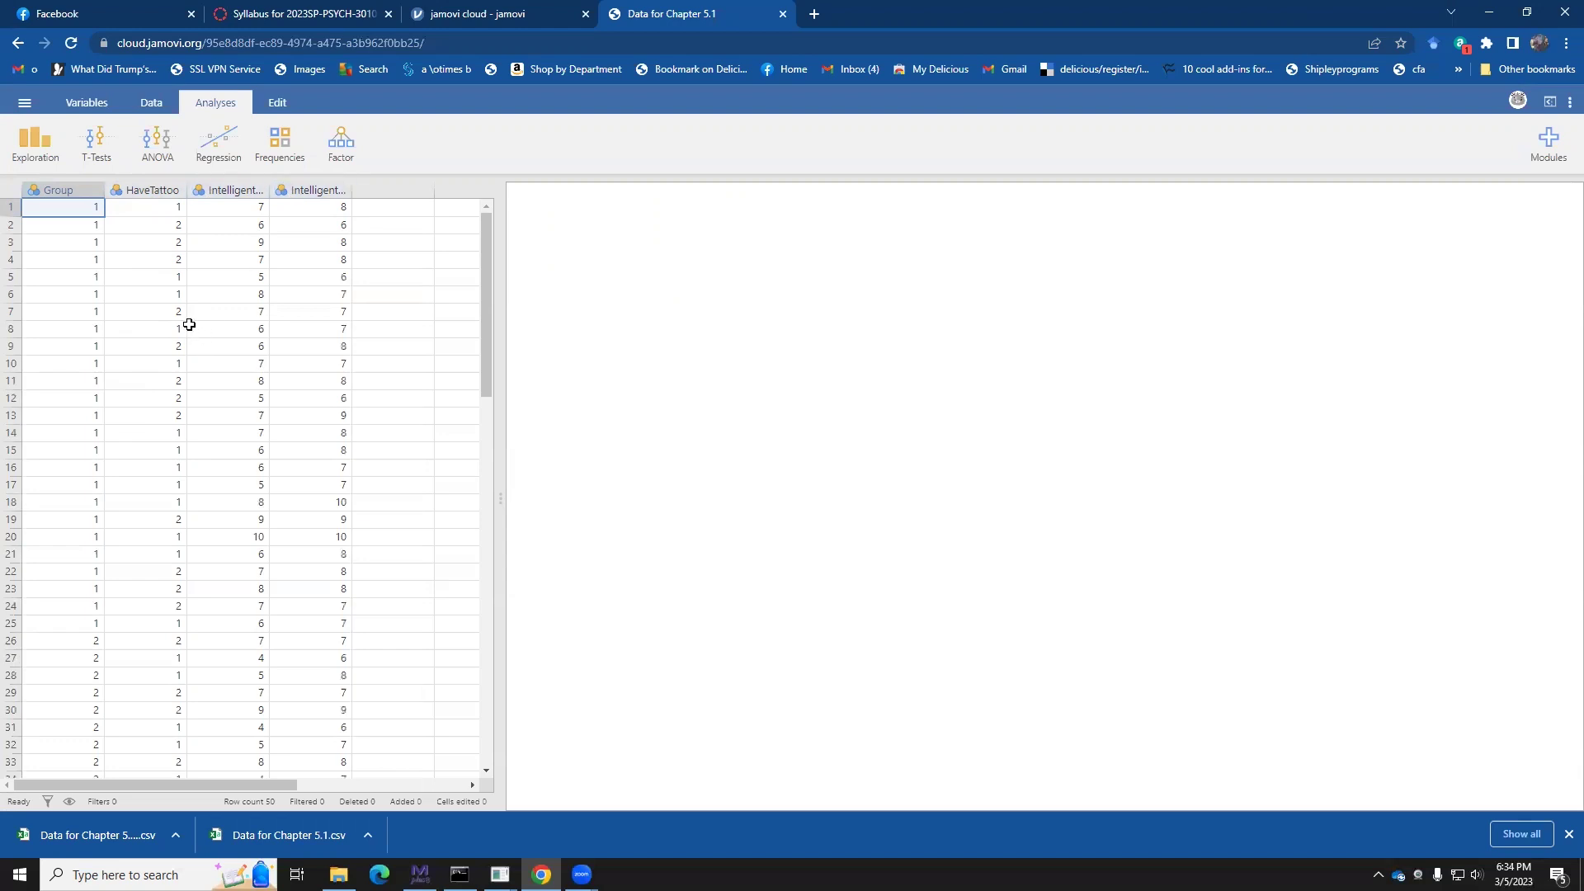
Step: Change the measure type of both IntelligentW1 and IntelligentW2 from Nominal to Continuous in variable setup
{"action": "left_click", "coordinate": [220, 188]}
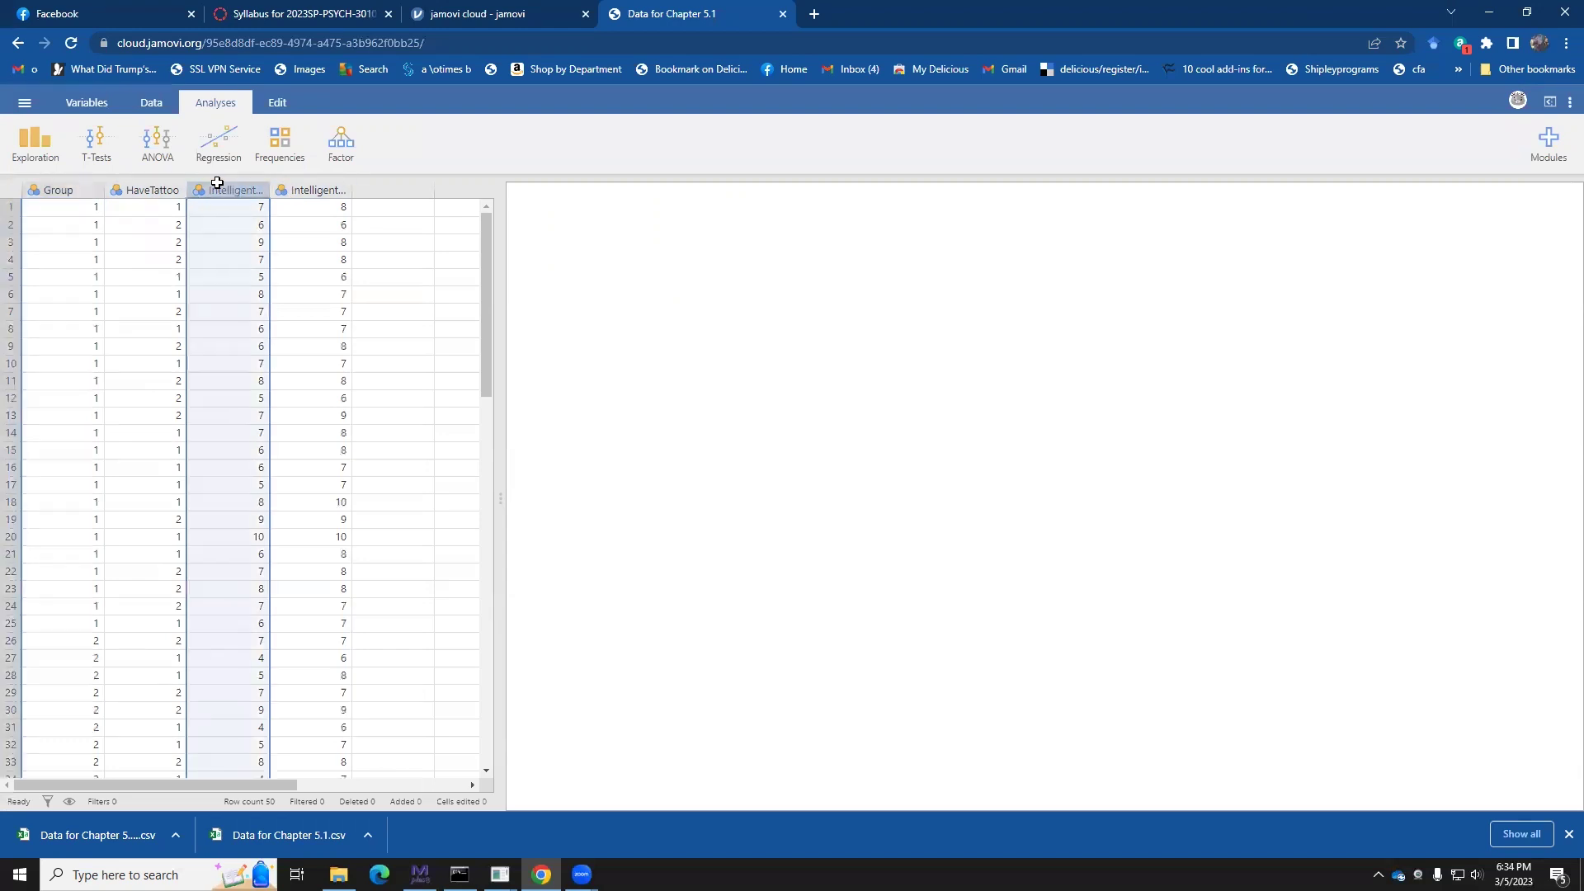
{"action": "left_click", "coordinate": [297, 185], "text": "shift"}
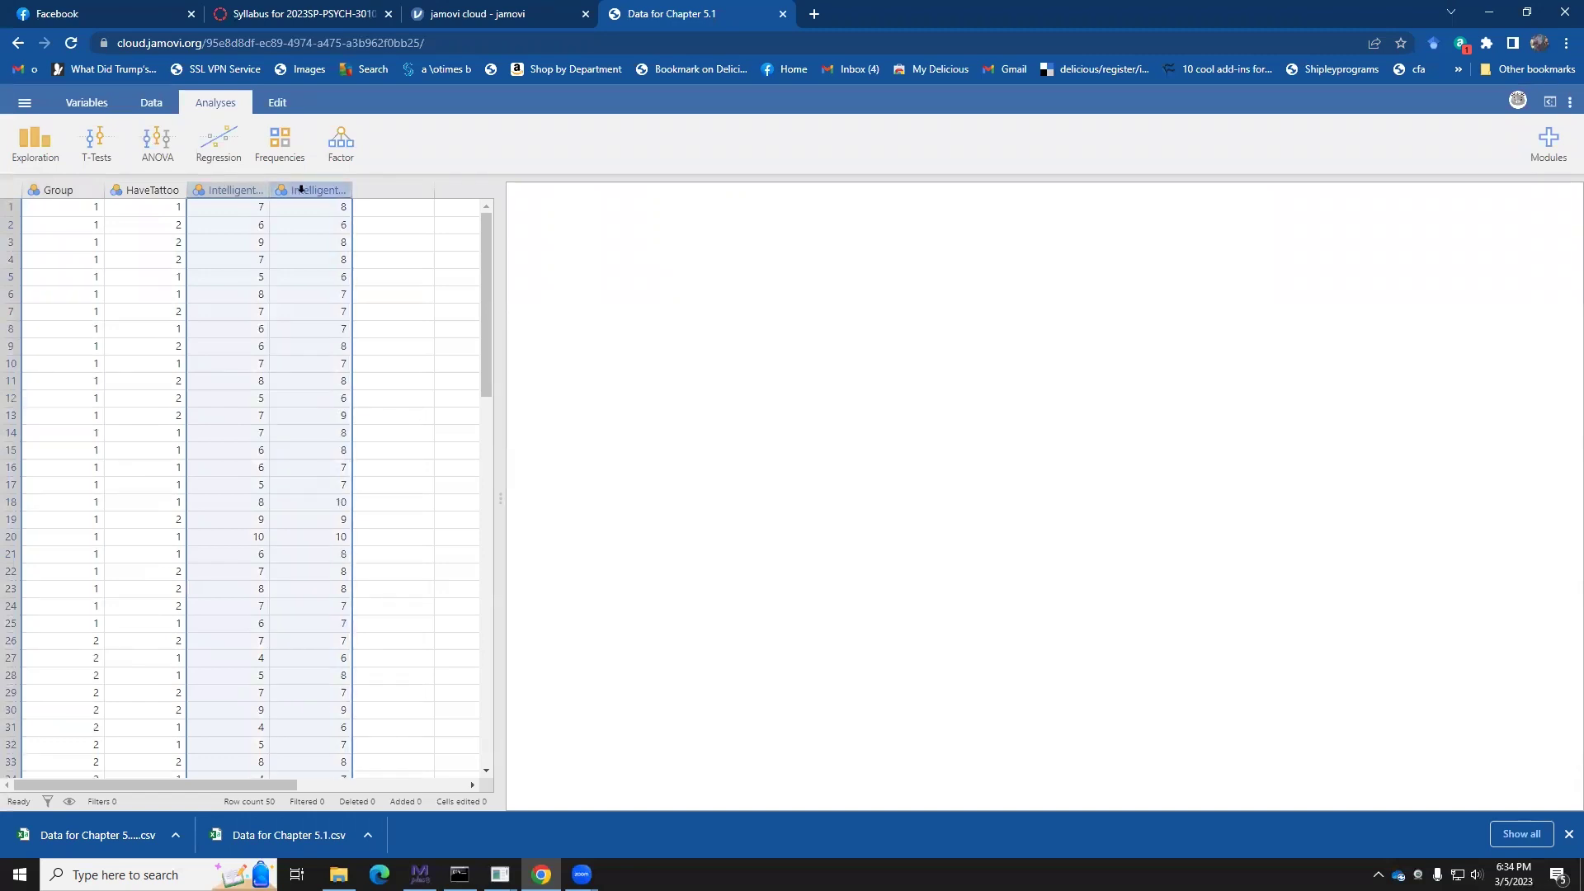
{"action": "left_click", "coordinate": [240, 188]}
{"action": "left_click", "coordinate": [308, 190], "text": "shift"}
{"action": "right_click", "coordinate": [307, 192]}
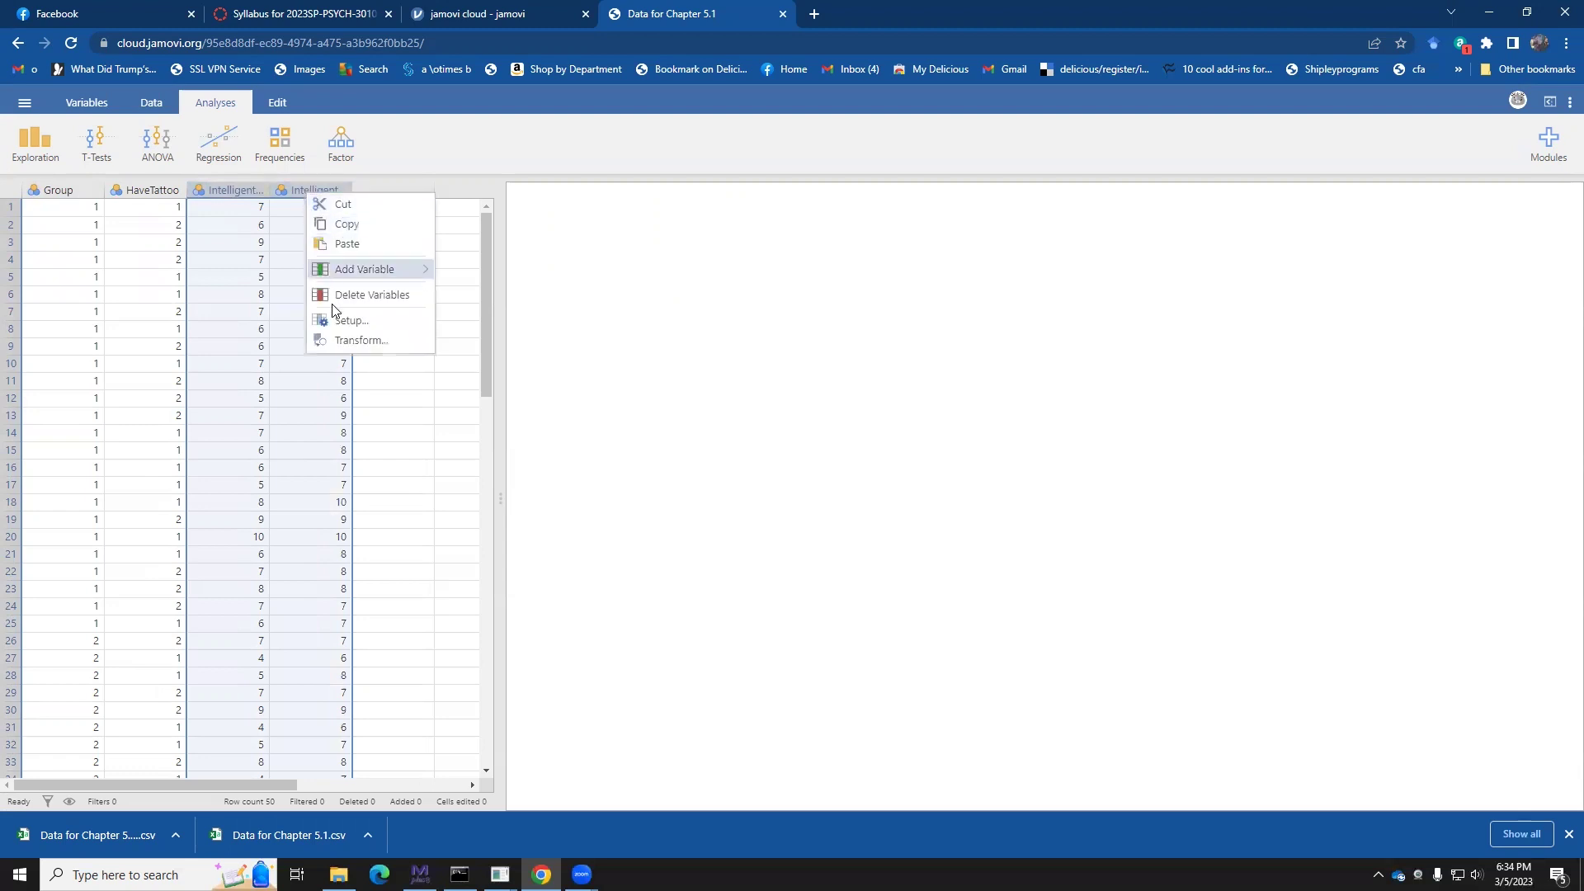
{"action": "left_click", "coordinate": [343, 321]}
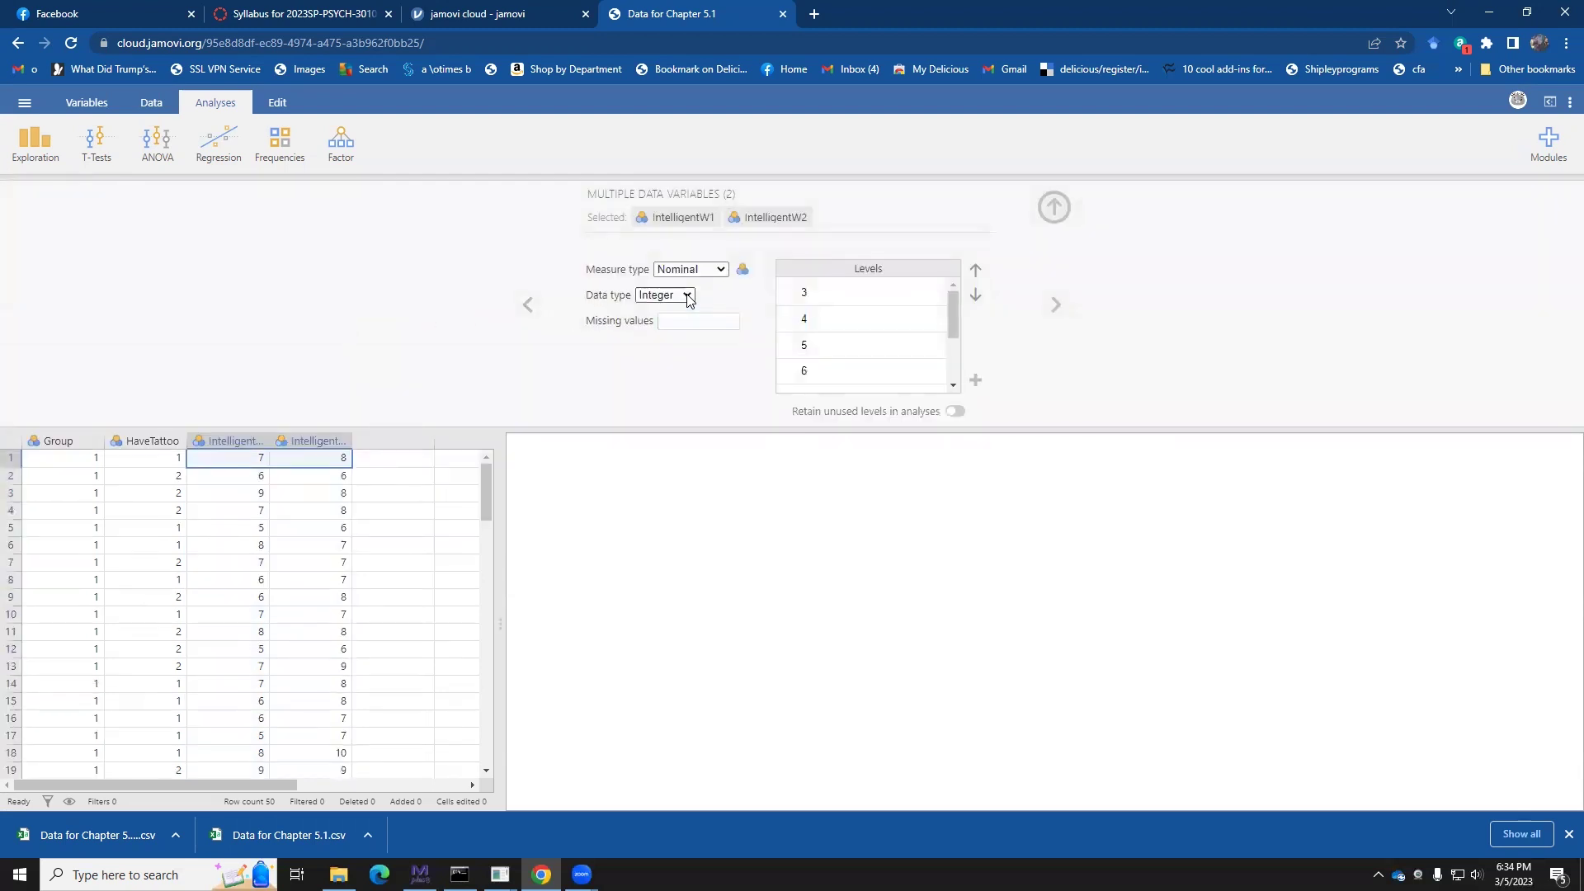
{"action": "left_click", "coordinate": [722, 270]}
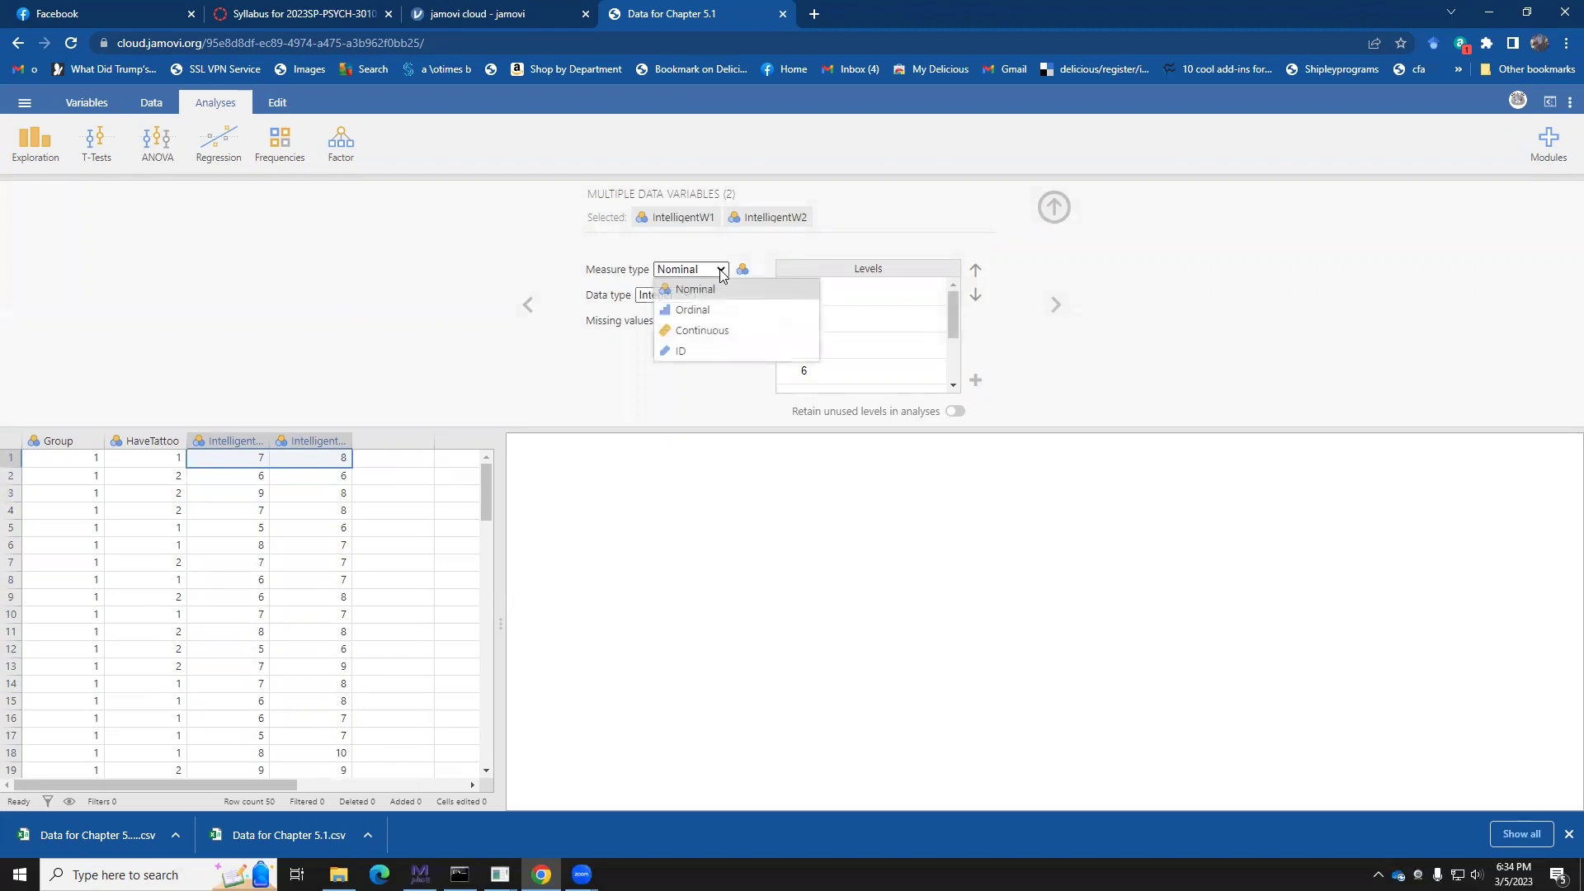
{"action": "left_click", "coordinate": [708, 332]}
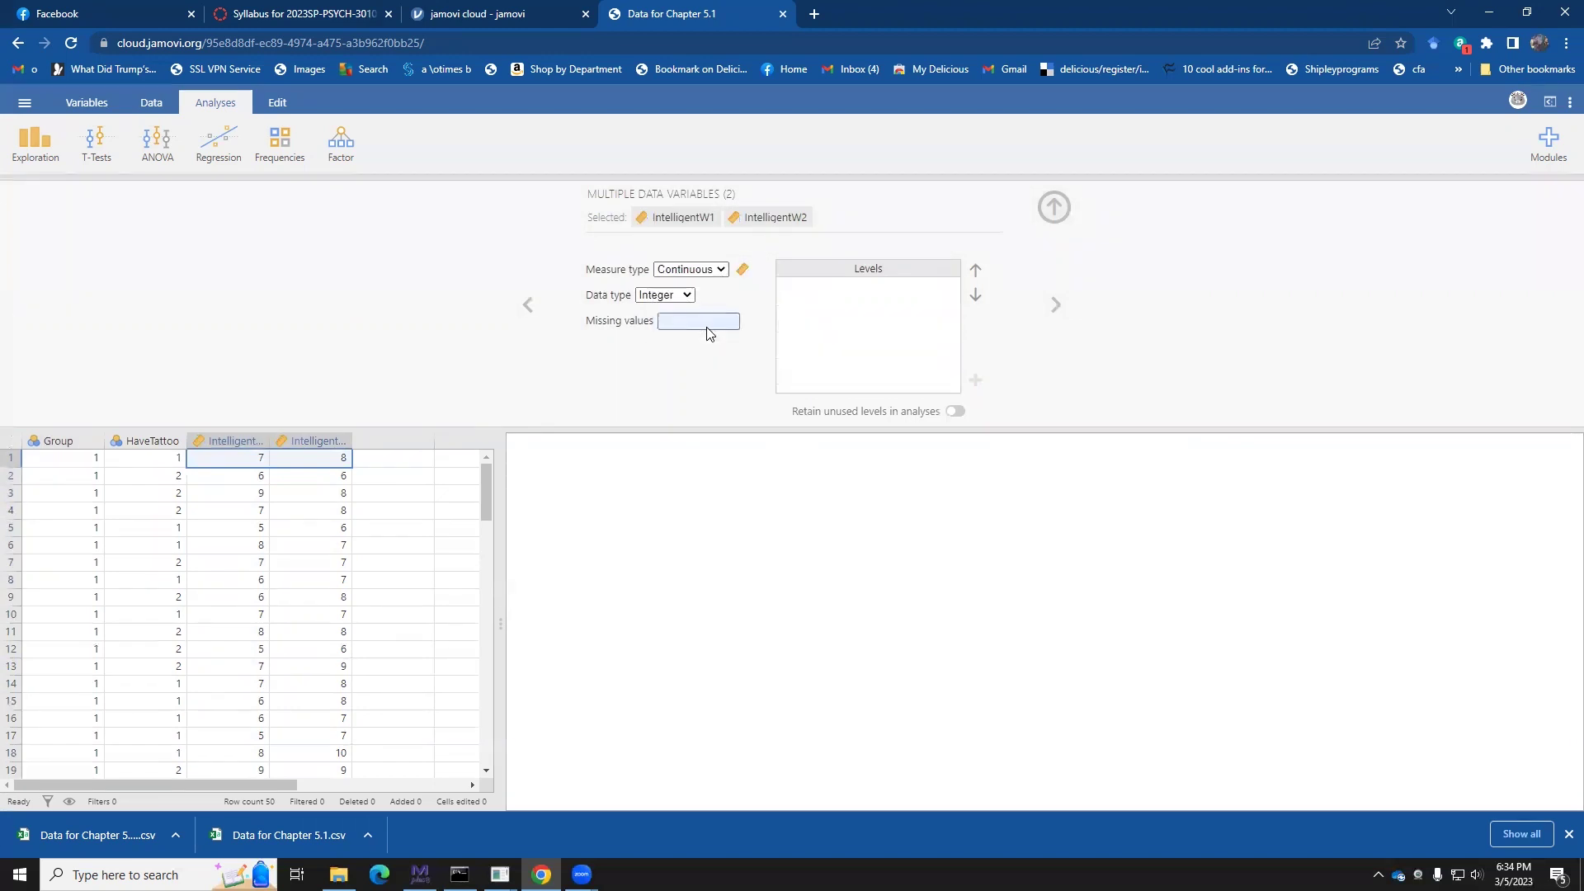
{"action": "left_click", "coordinate": [1054, 207]}
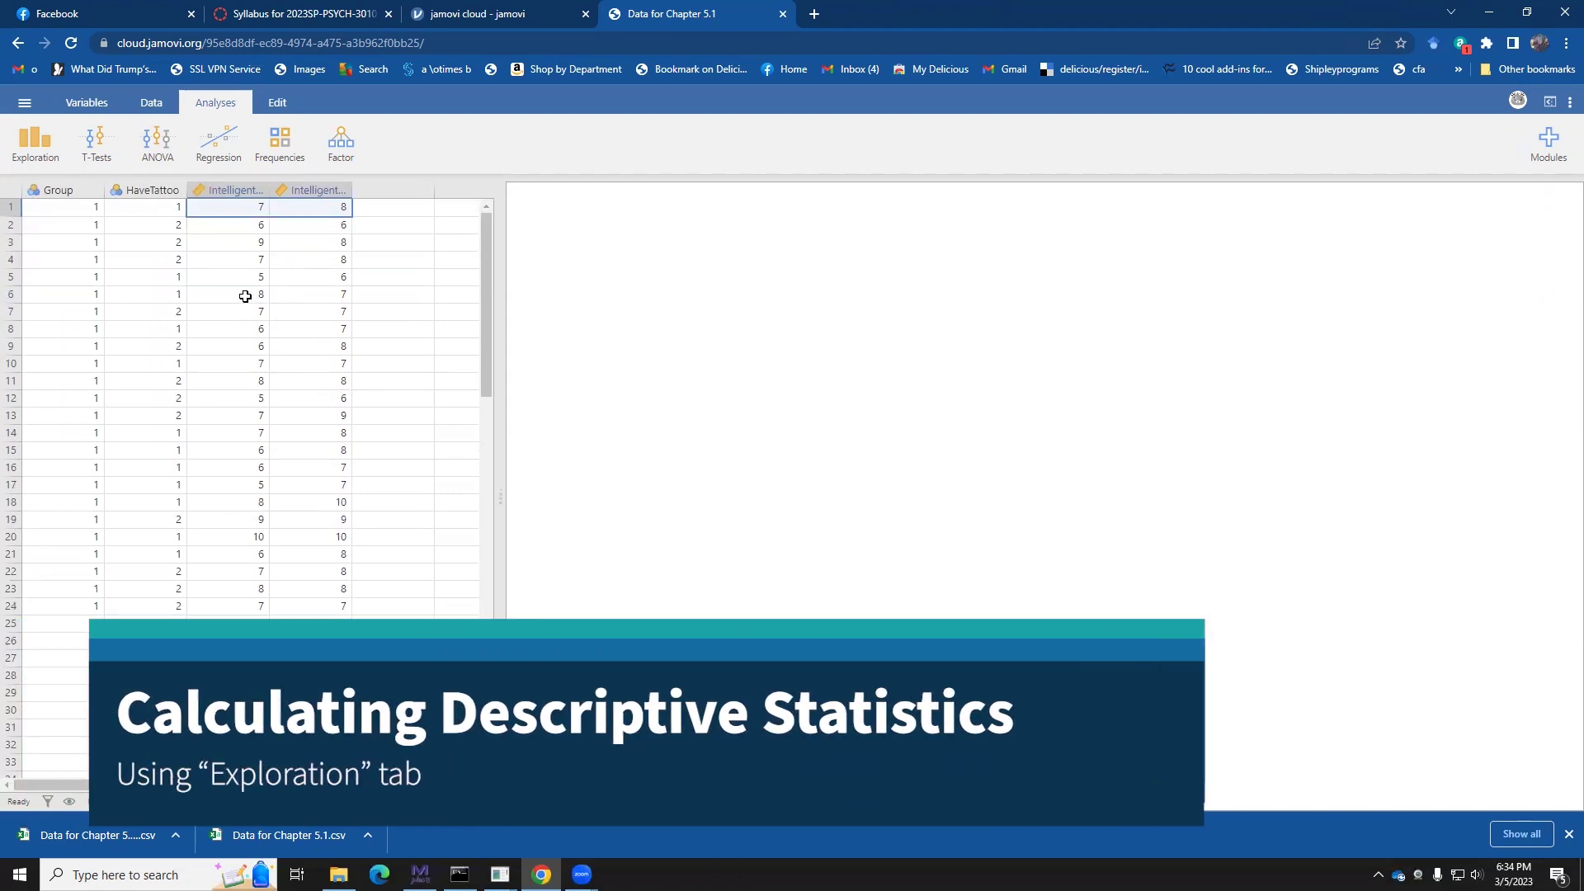
Step: Run Descriptives on IntelligentW1 and IntelligentW2 with HaveTattoo as the Split by variable
{"action": "left_click", "coordinate": [36, 144]}
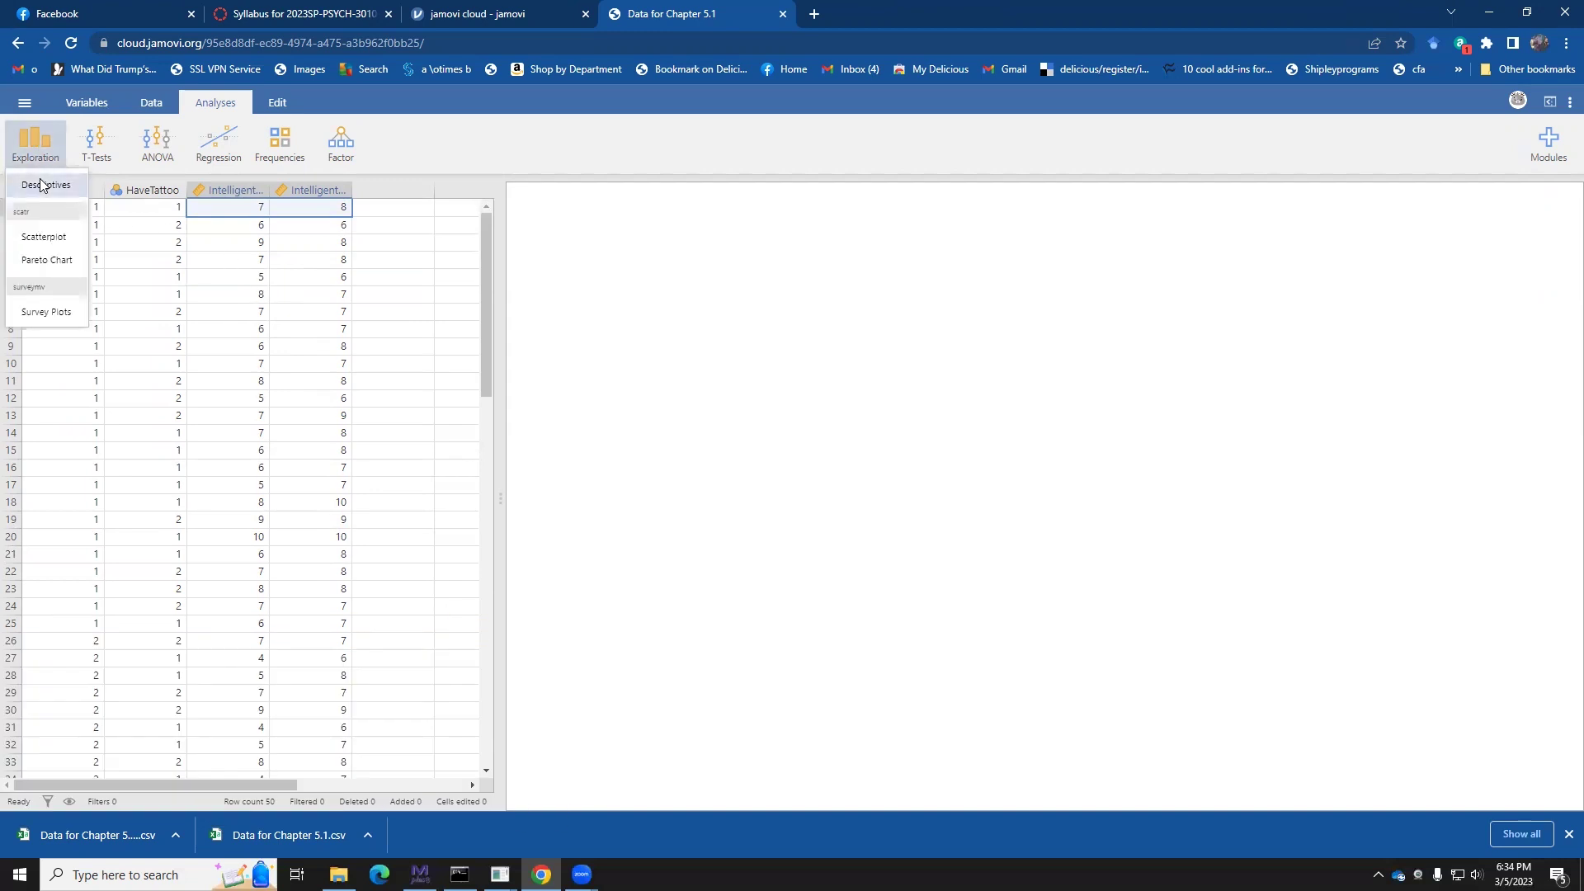
{"action": "left_click", "coordinate": [39, 178]}
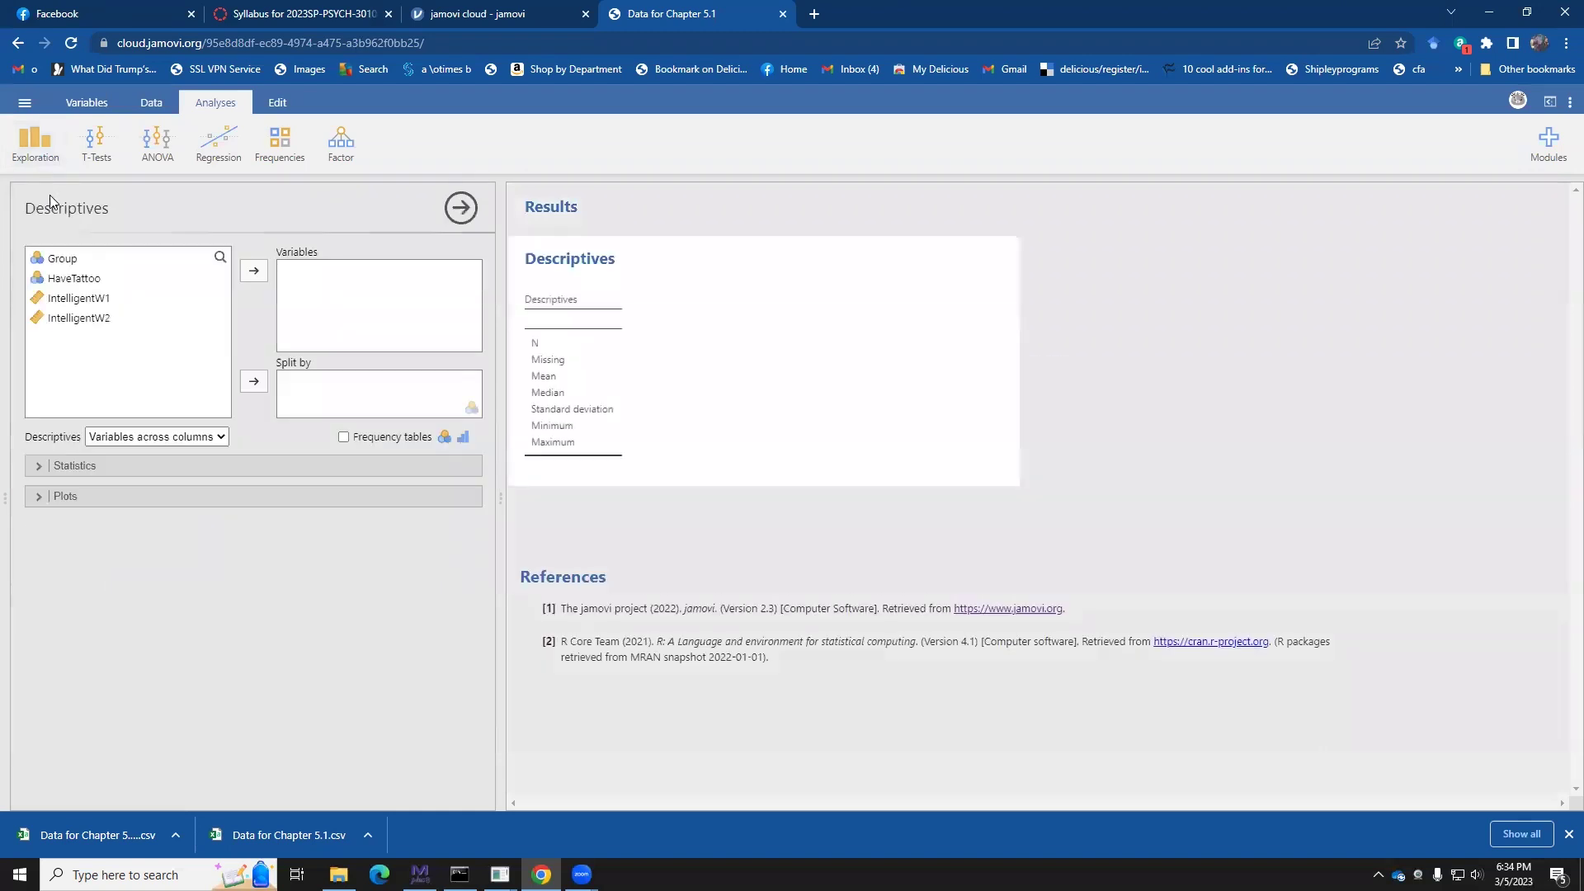
{"action": "left_click", "coordinate": [67, 299]}
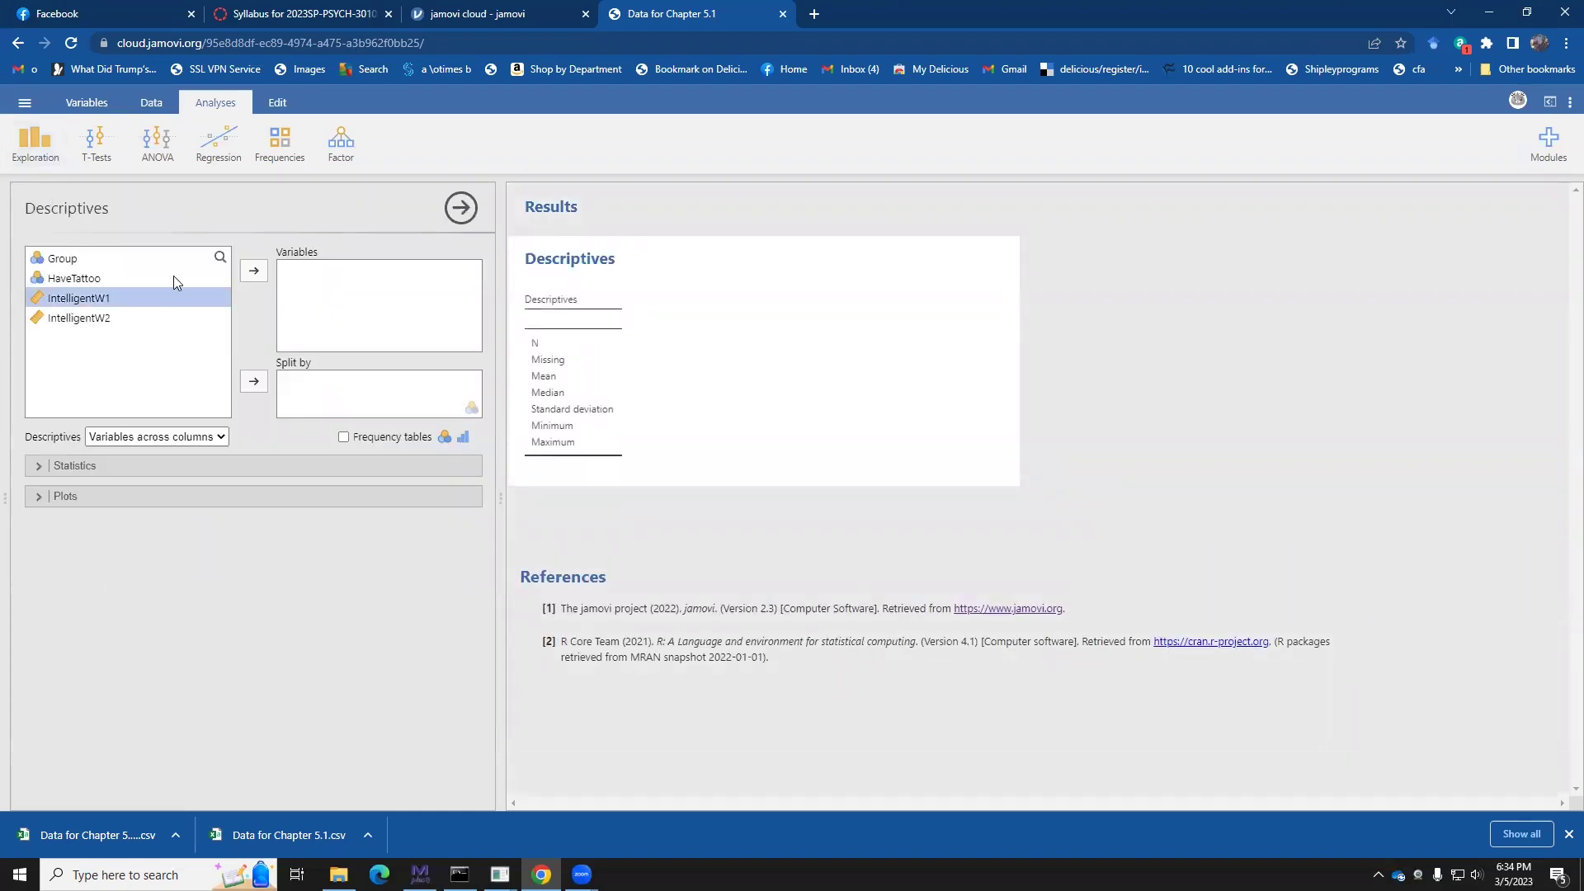
{"action": "left_click", "coordinate": [241, 270]}
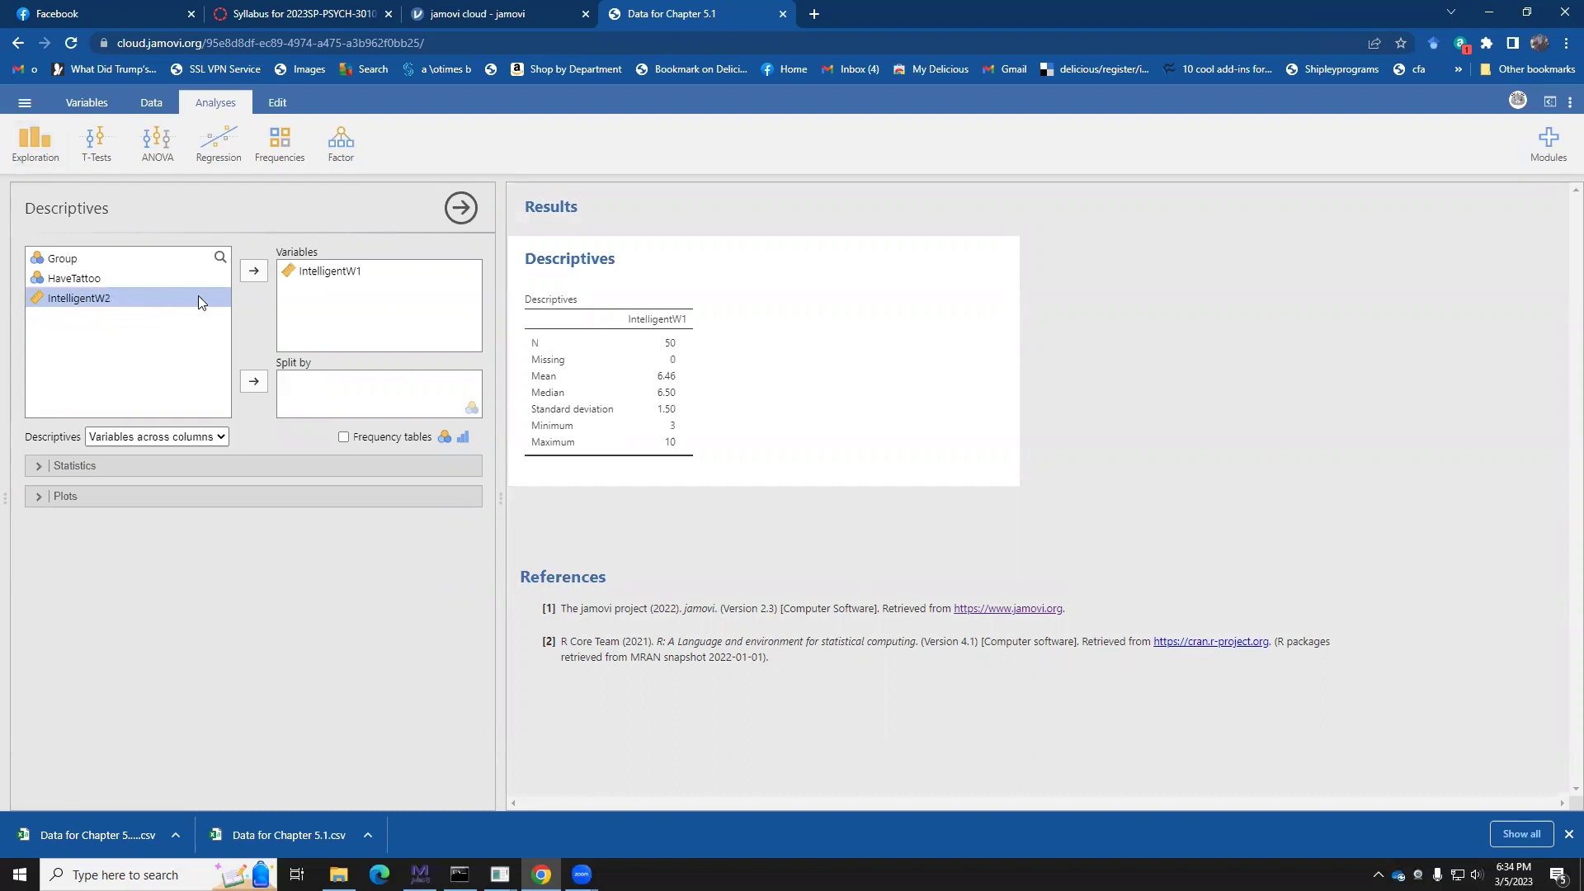
{"action": "left_click", "coordinate": [250, 273]}
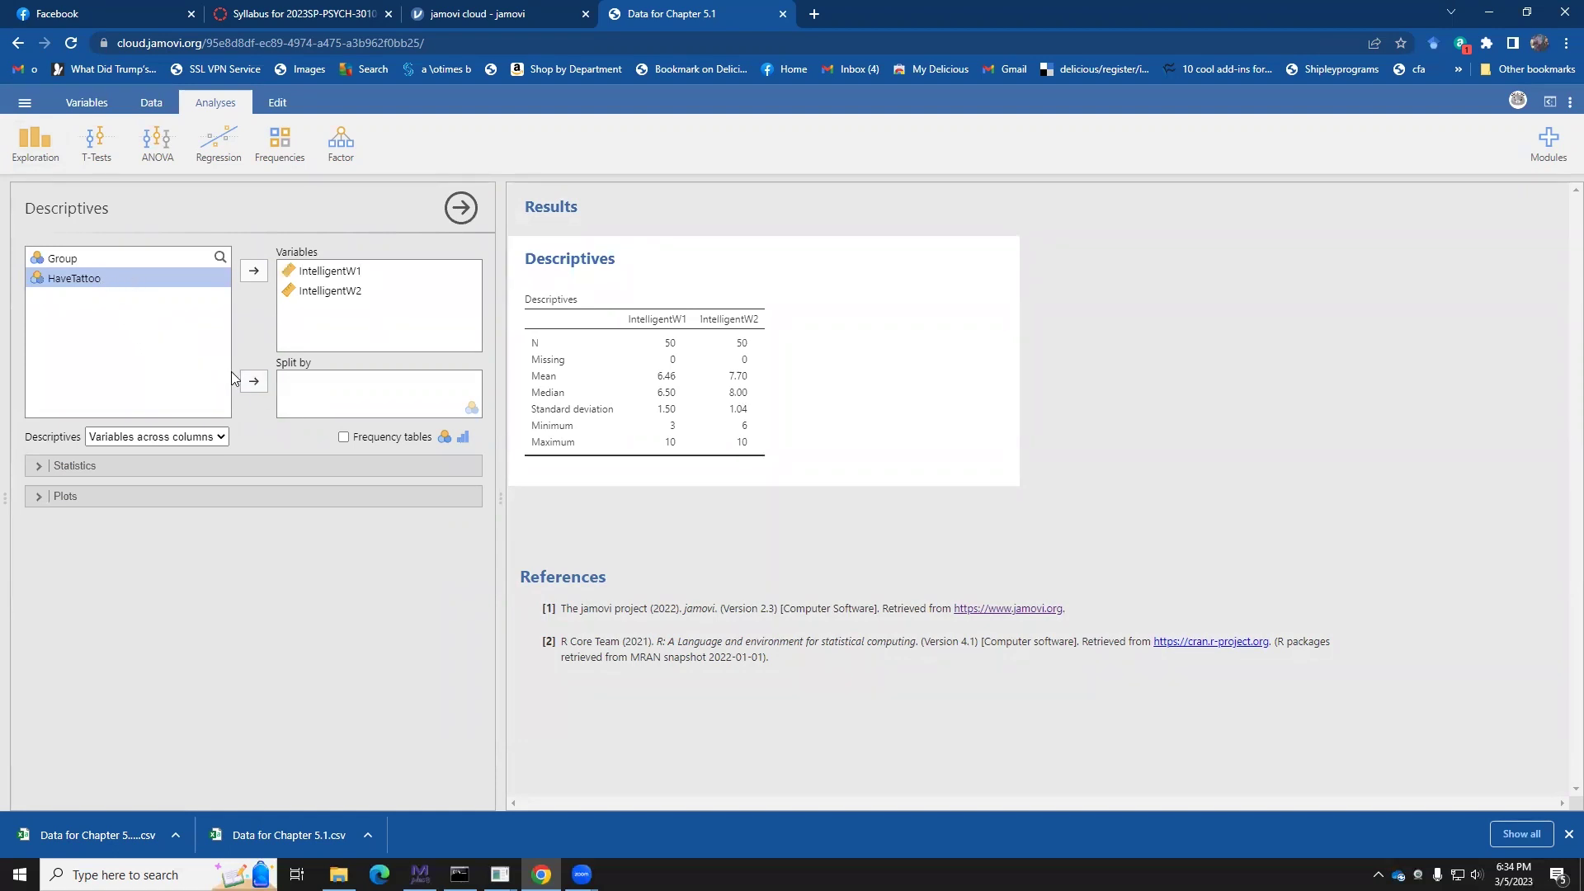
{"action": "left_click", "coordinate": [254, 380]}
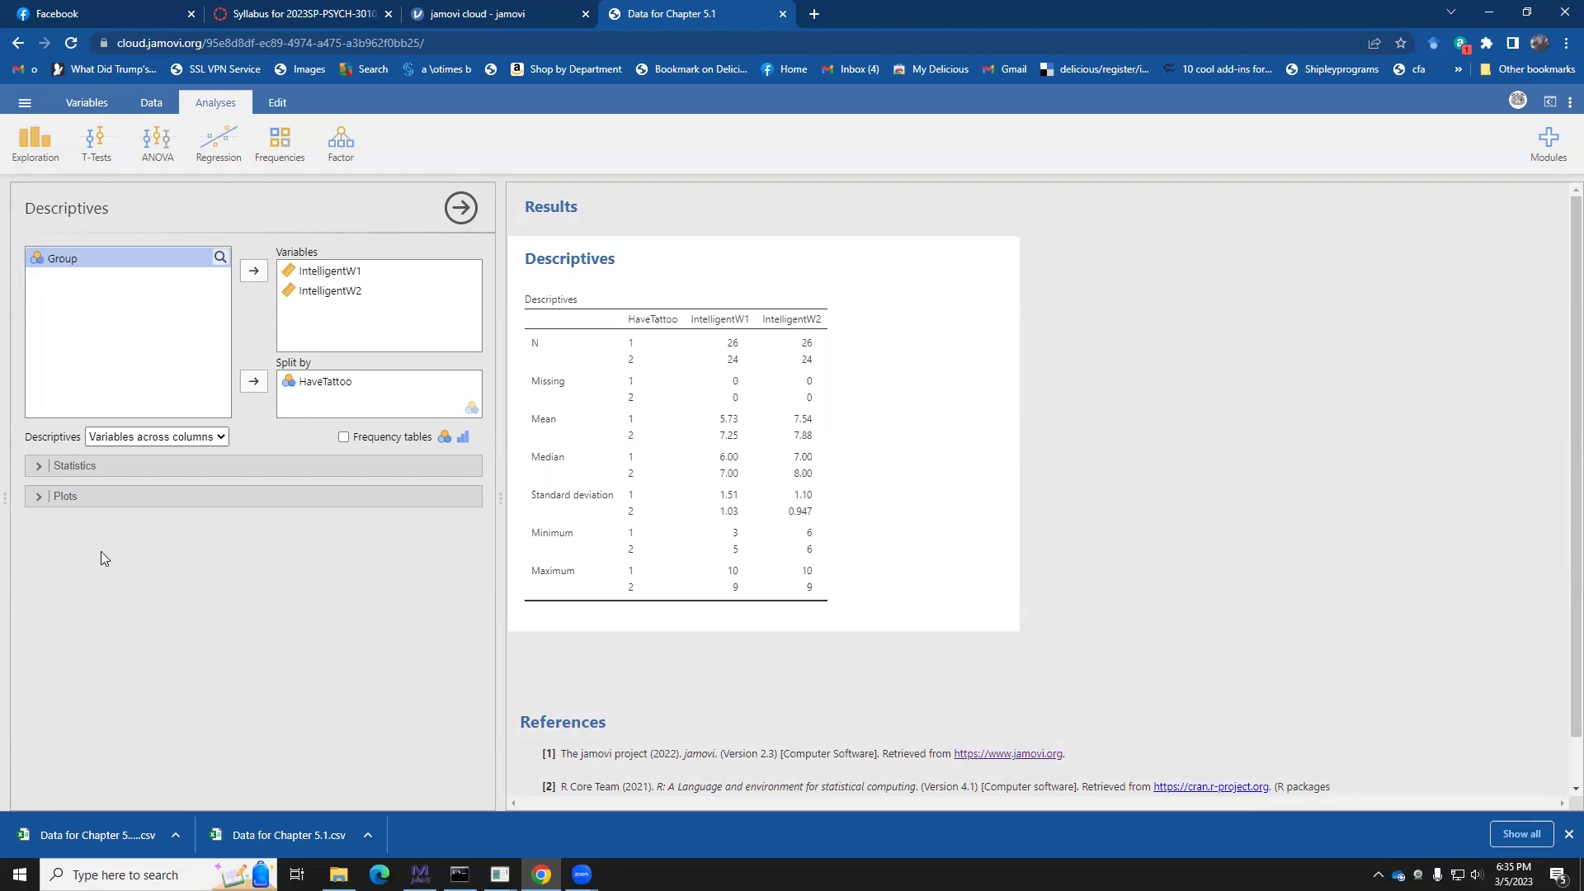
Step: Tick Std. error of Mean and the 95% Confidence interval for Mean under Statistics
{"action": "left_click", "coordinate": [36, 468]}
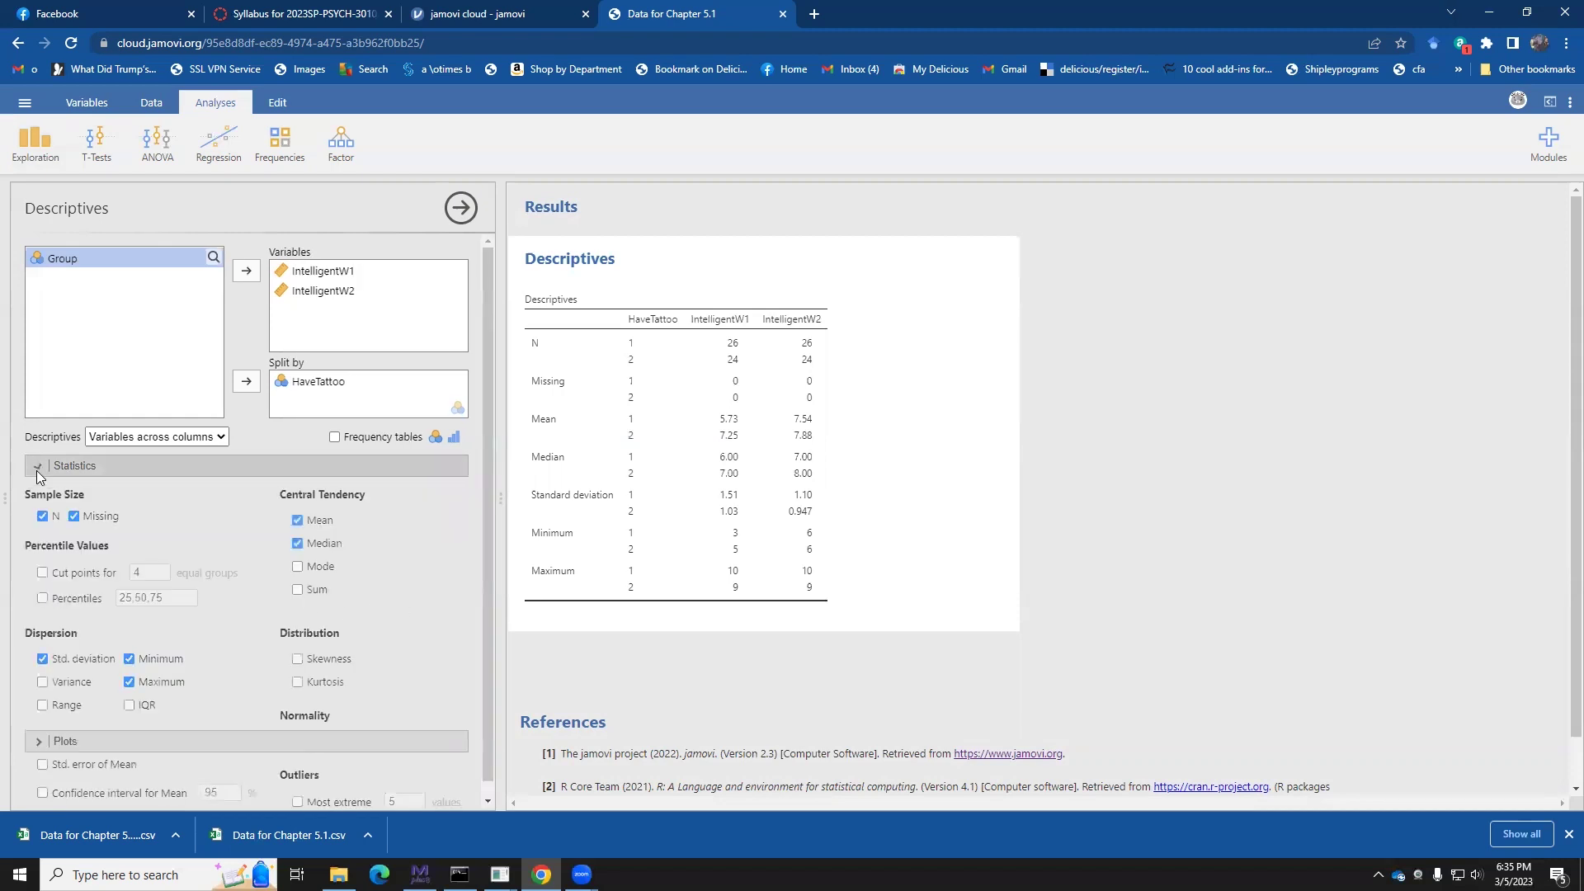
{"action": "scroll", "coordinate": [141, 561], "scroll_direction": "down", "scroll_amount": 1}
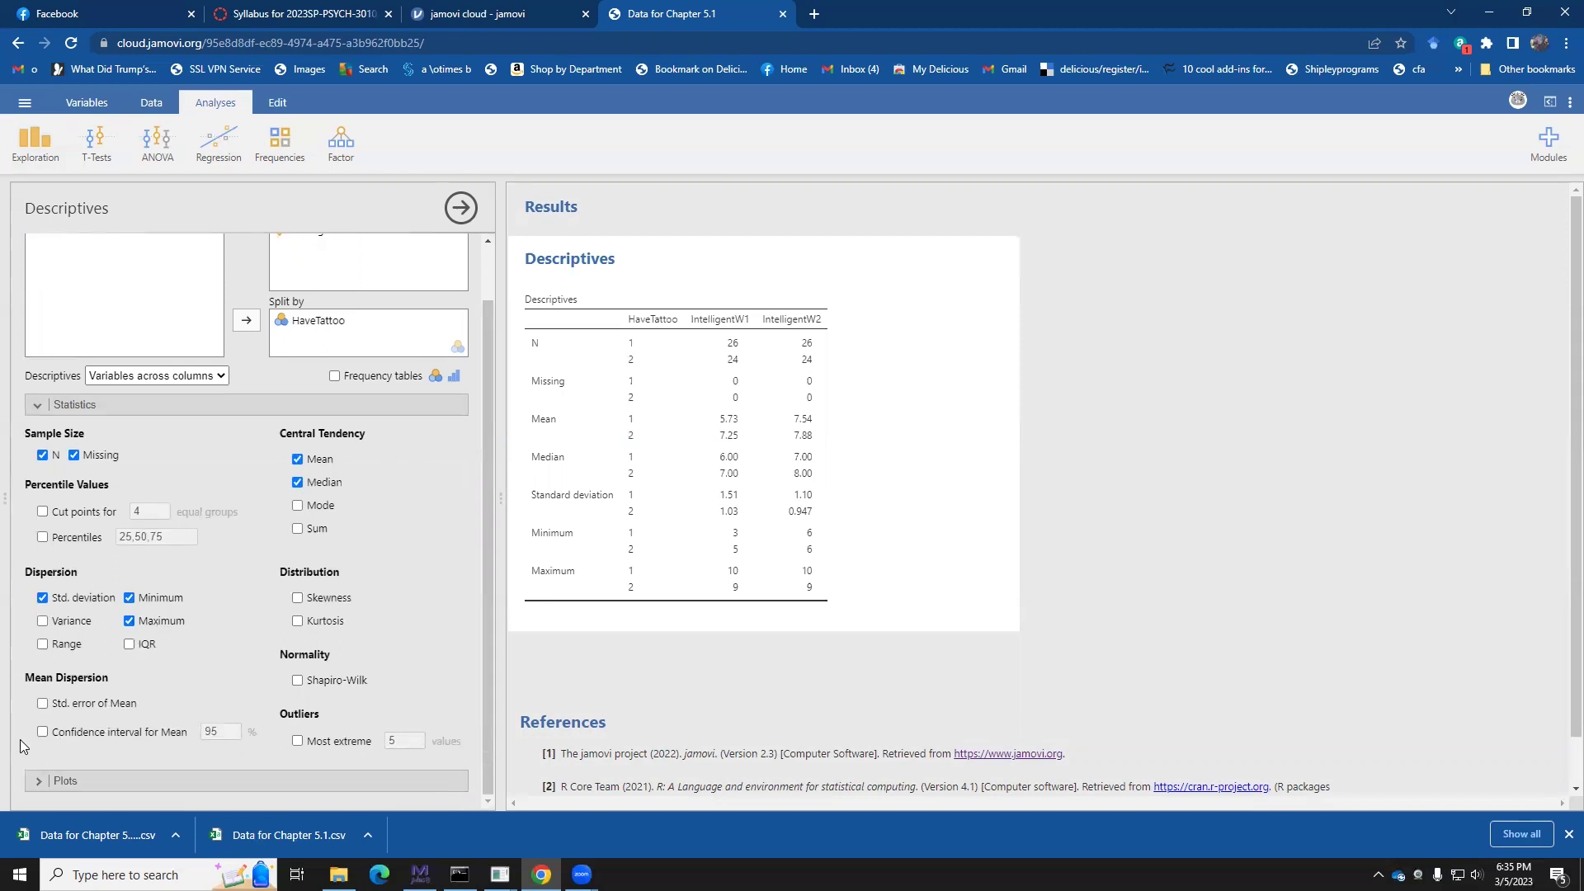
{"action": "left_click", "coordinate": [44, 732]}
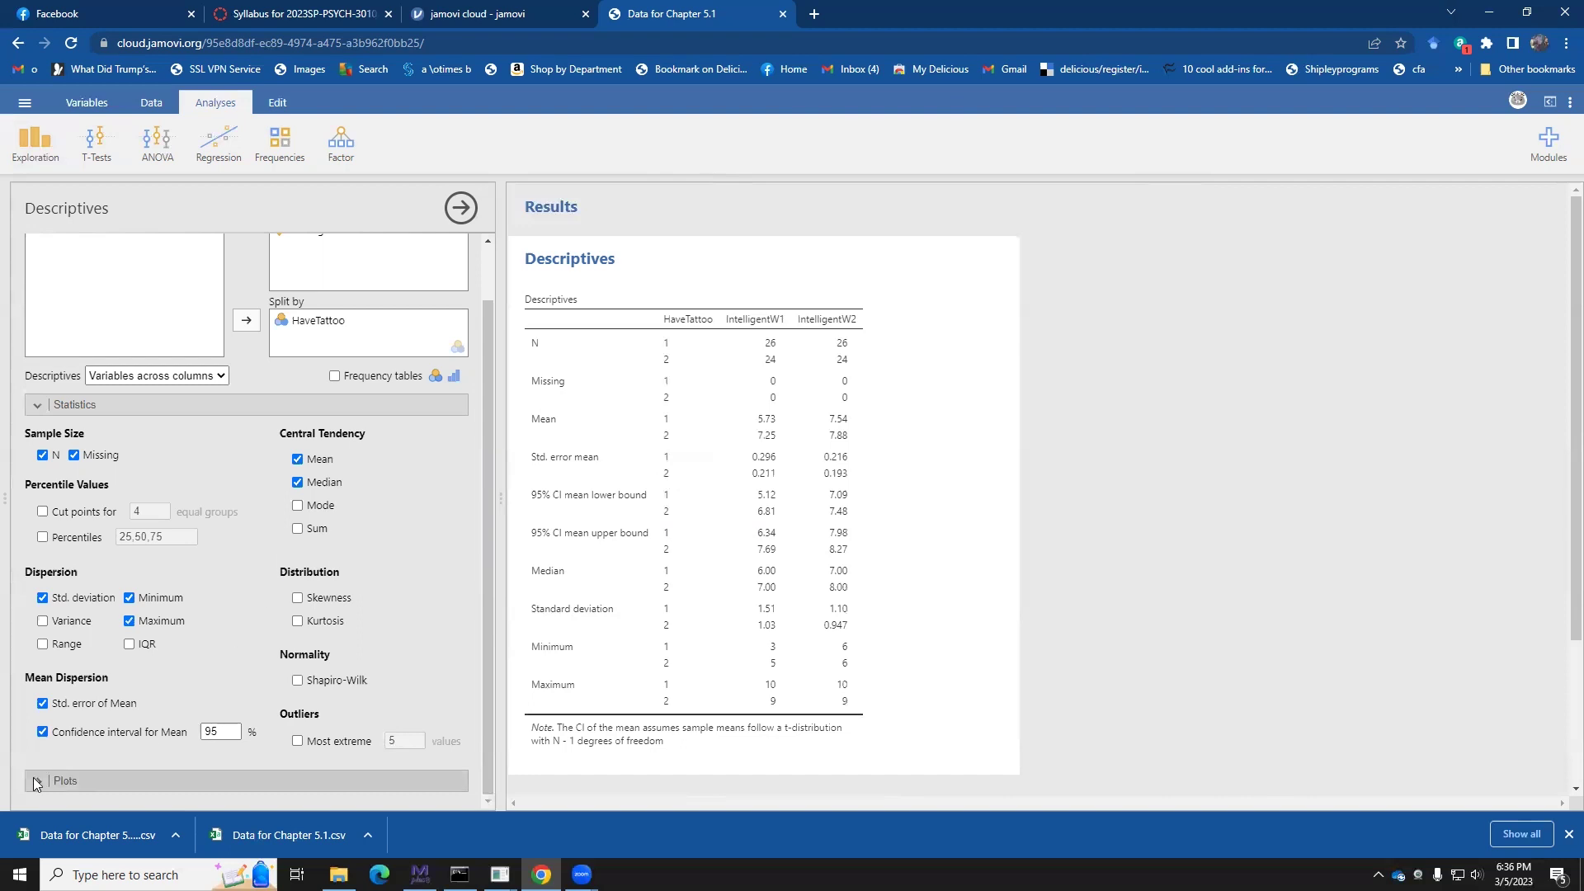
Step: Add box plots with labelled outliers and density plots for both intelligence variables, then review them
{"action": "left_click", "coordinate": [103, 780]}
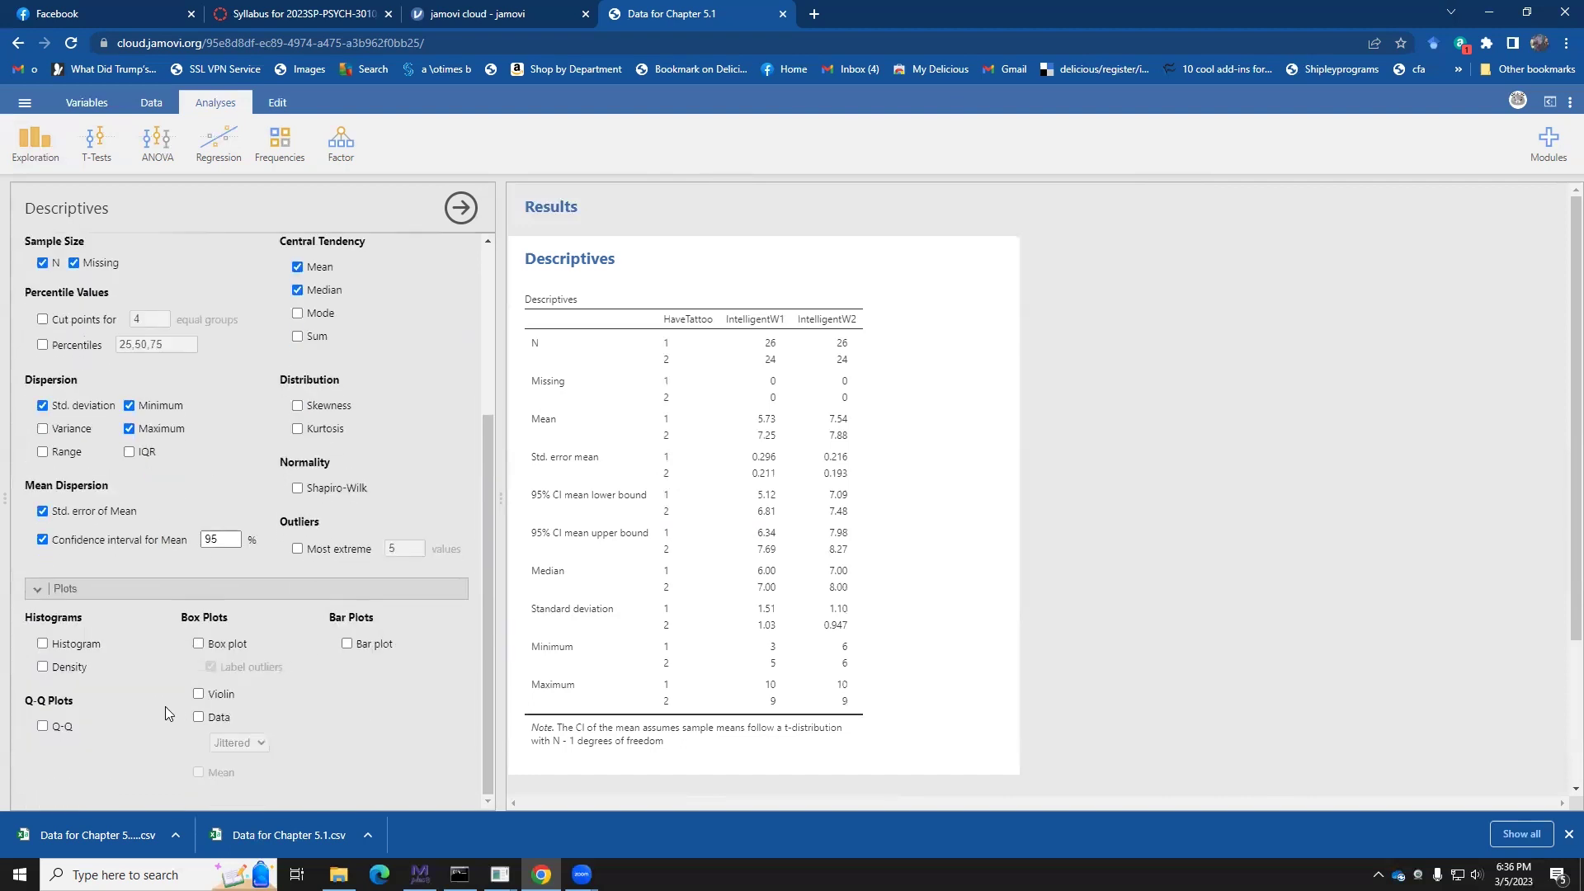
{"action": "left_click", "coordinate": [198, 644]}
{"action": "scroll", "coordinate": [726, 559], "scroll_direction": "down", "scroll_amount": 4}
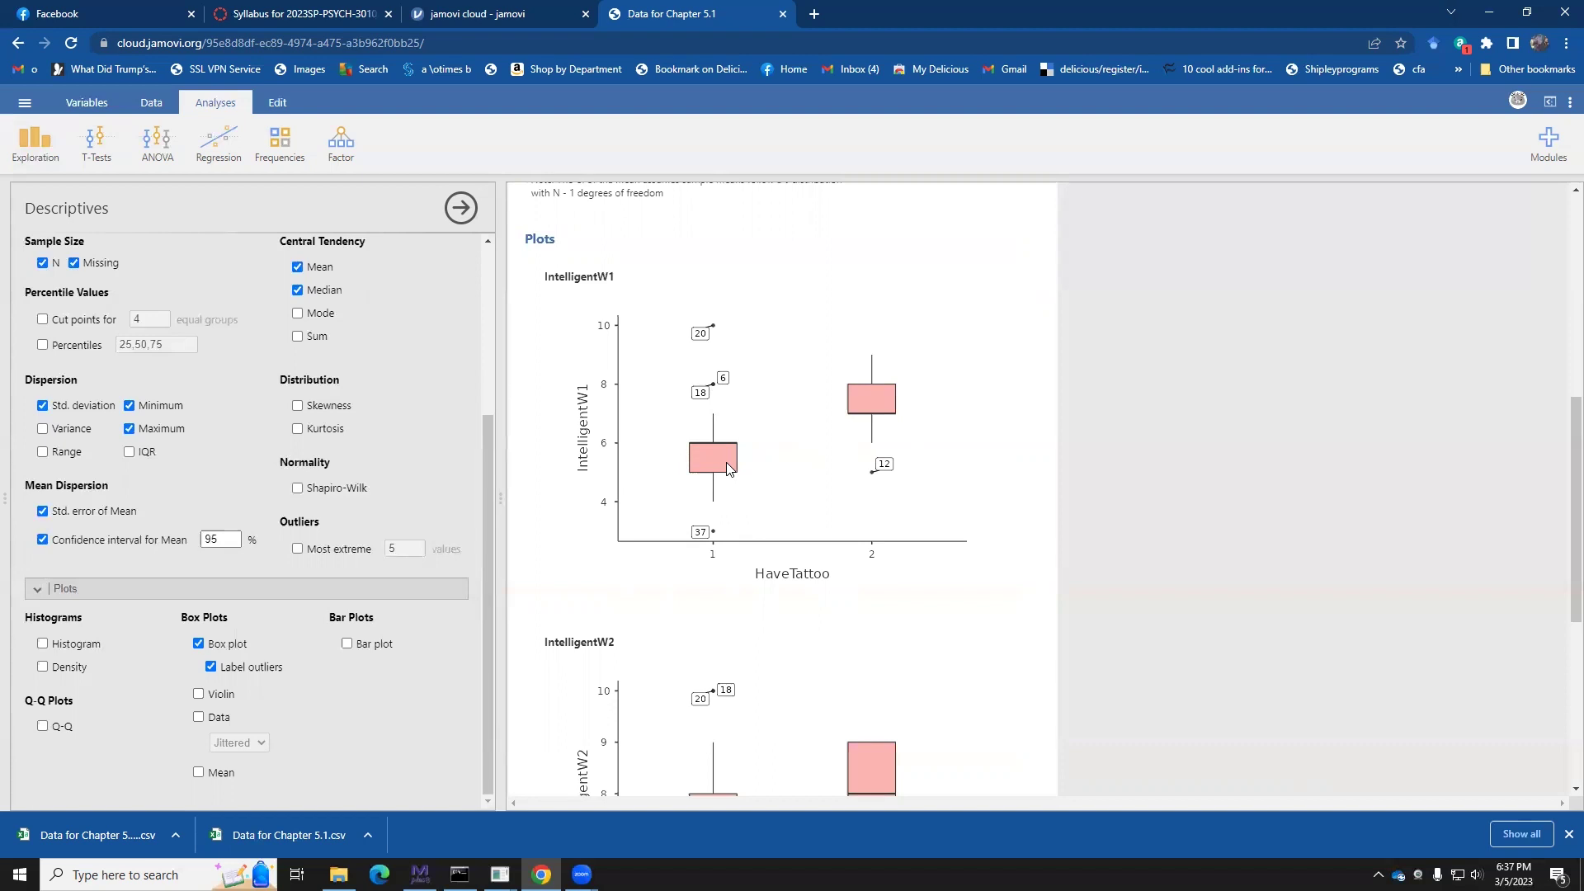
{"action": "scroll", "coordinate": [913, 544], "scroll_direction": "down", "scroll_amount": 3}
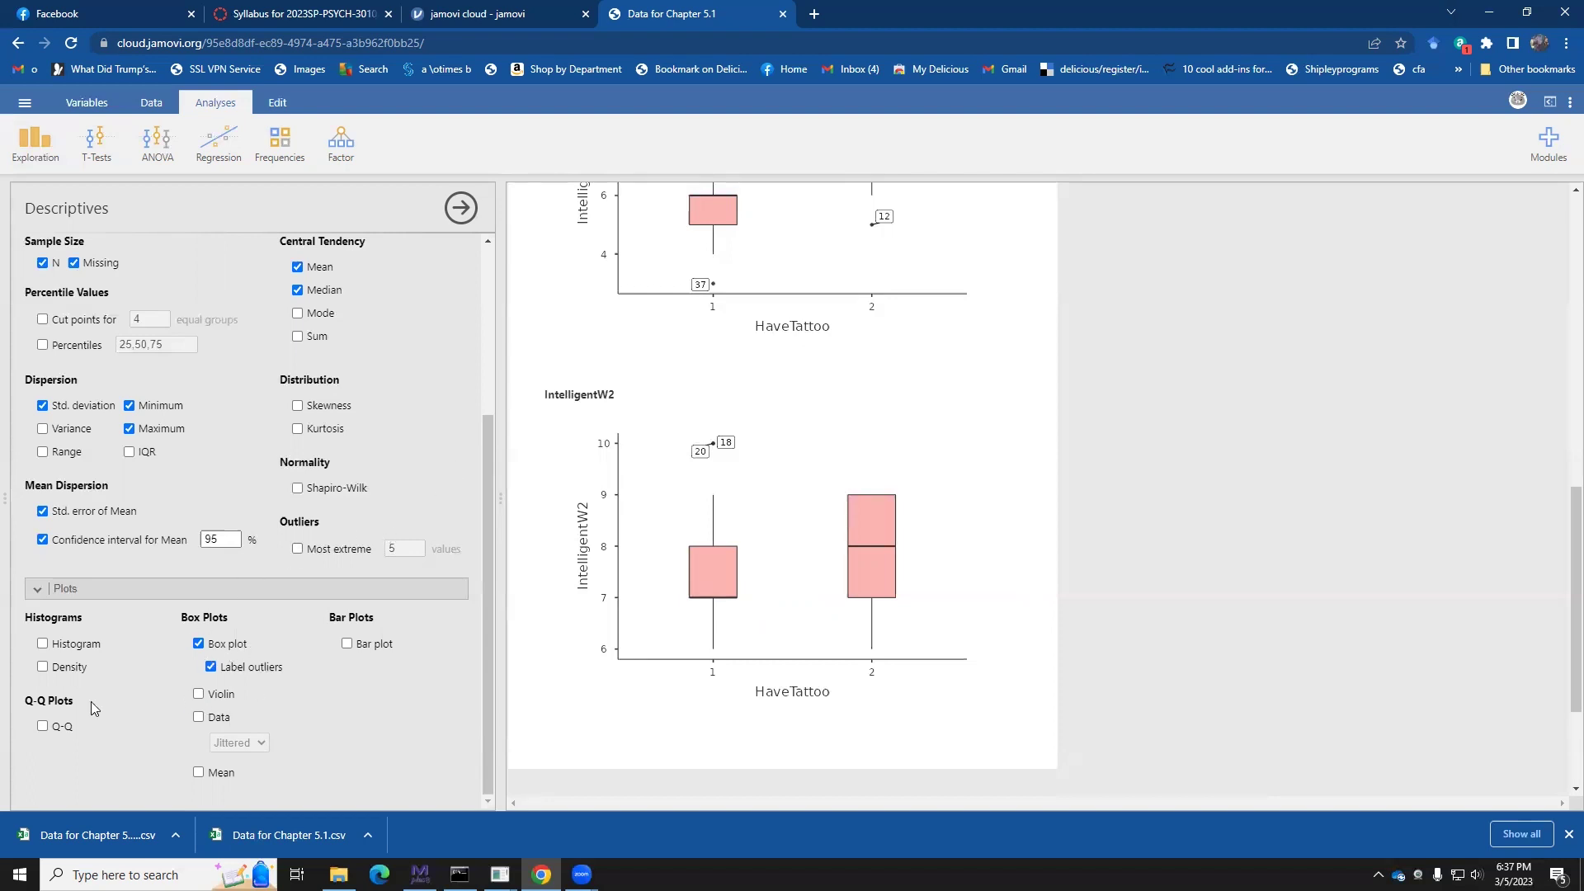
{"action": "left_click", "coordinate": [42, 668]}
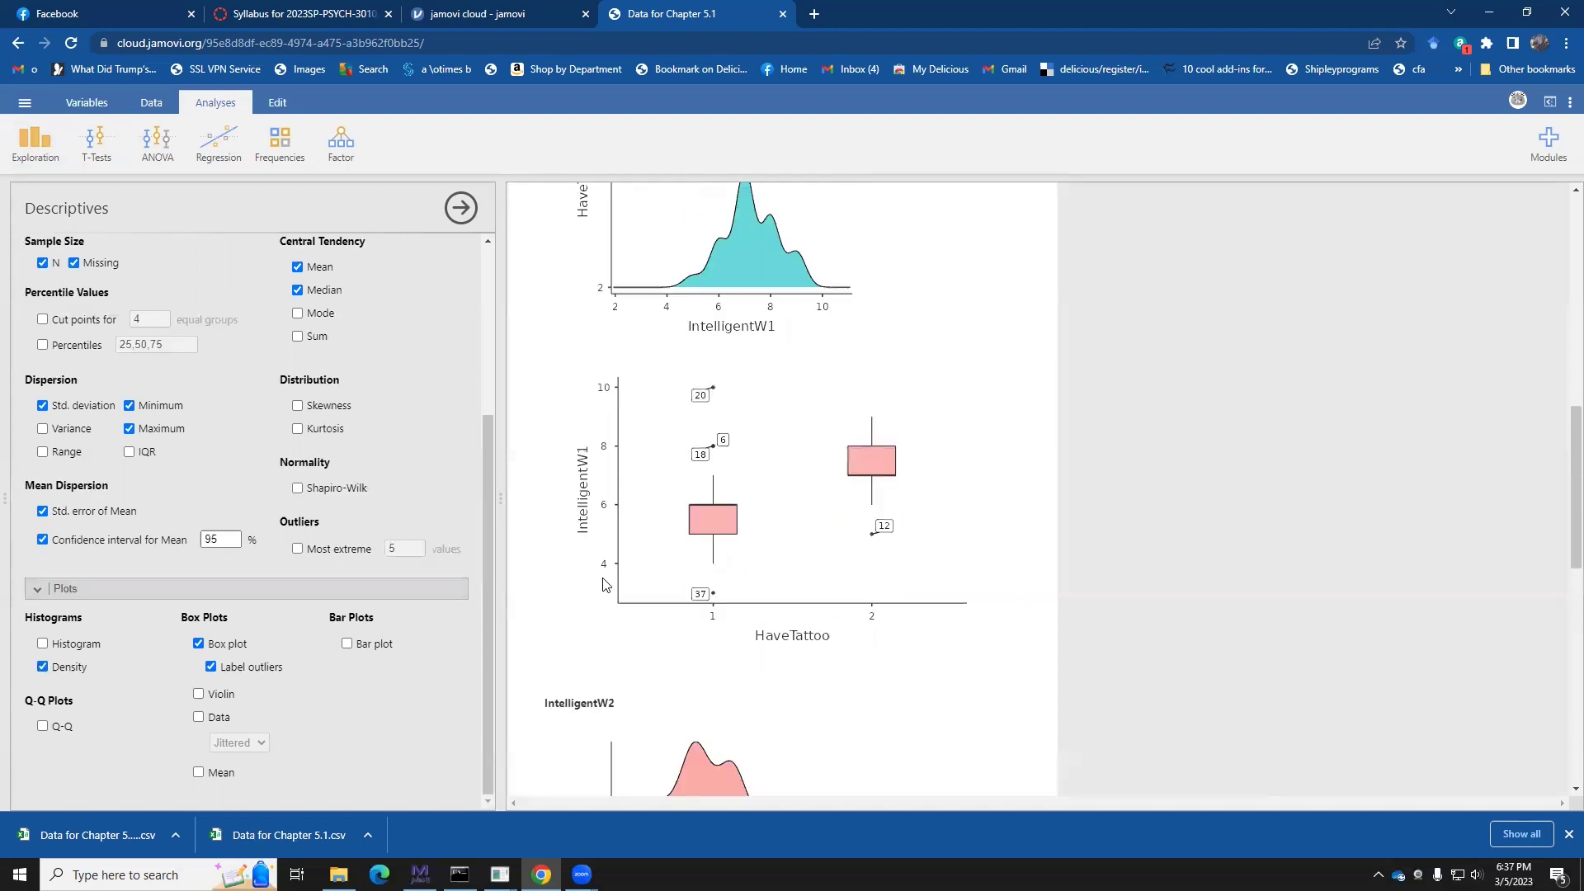
{"action": "scroll", "coordinate": [603, 584], "scroll_direction": "down", "scroll_amount": 4}
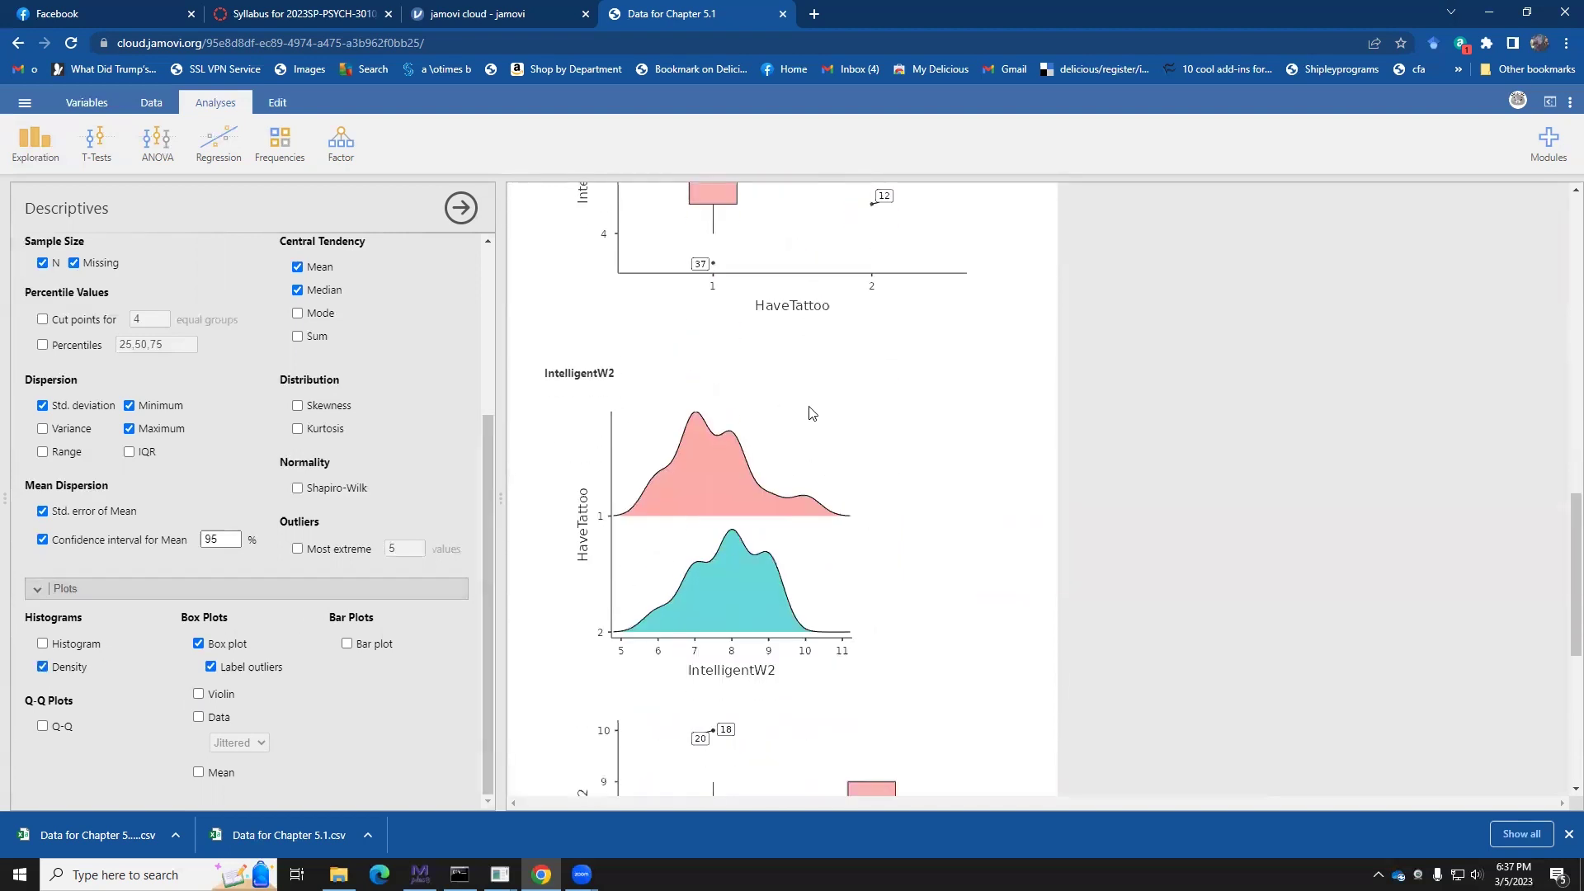
{"action": "scroll", "coordinate": [831, 488], "scroll_direction": "down", "scroll_amount": 4}
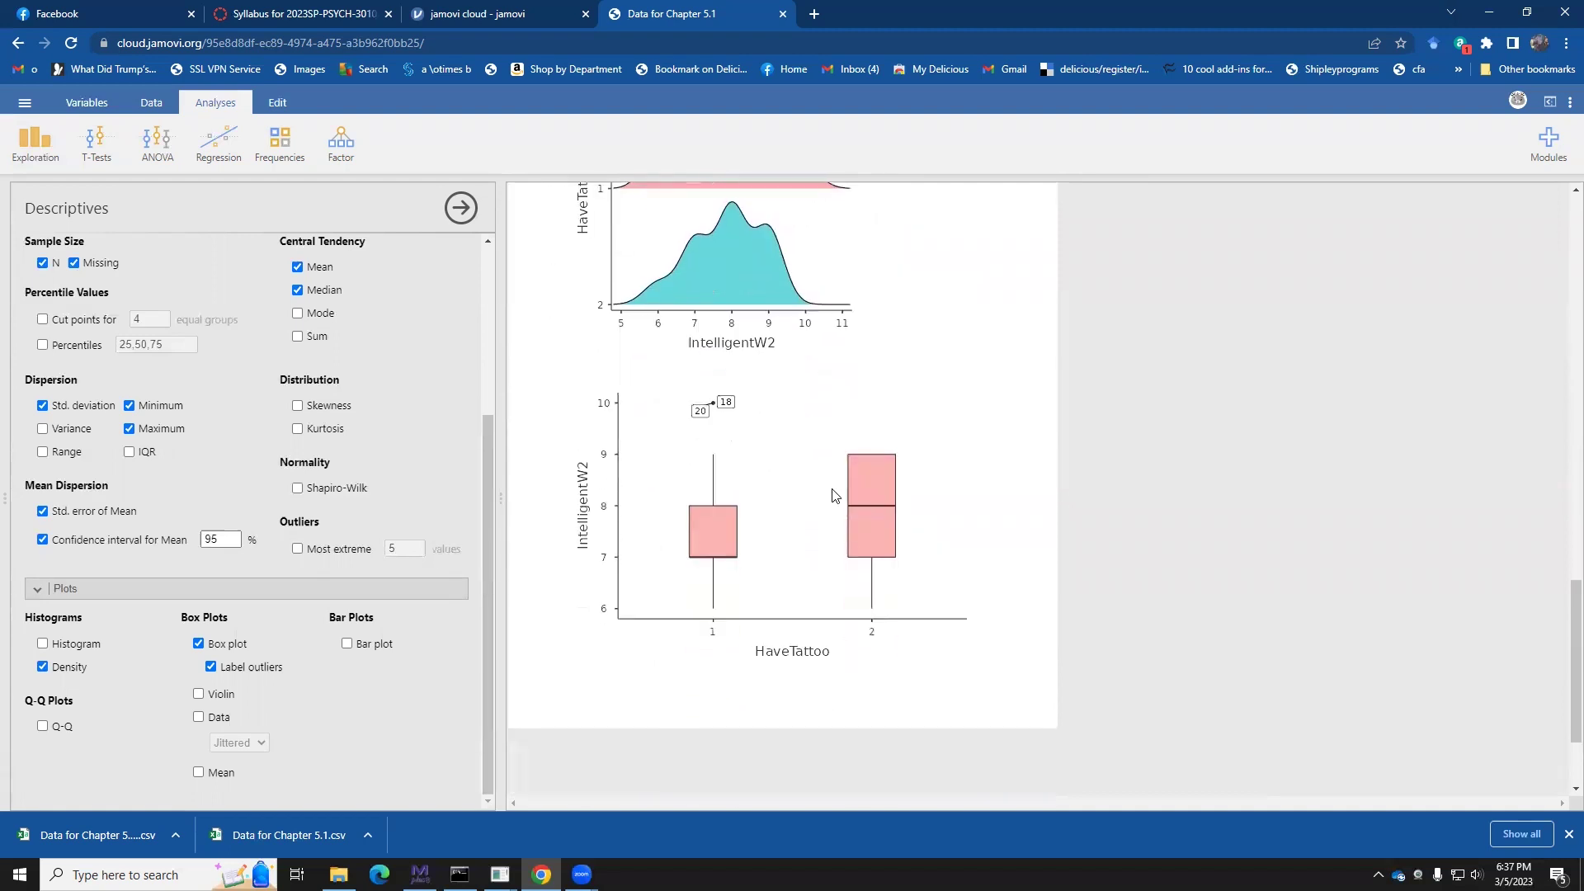
{"action": "scroll", "coordinate": [866, 454], "scroll_direction": "up", "scroll_amount": 10}
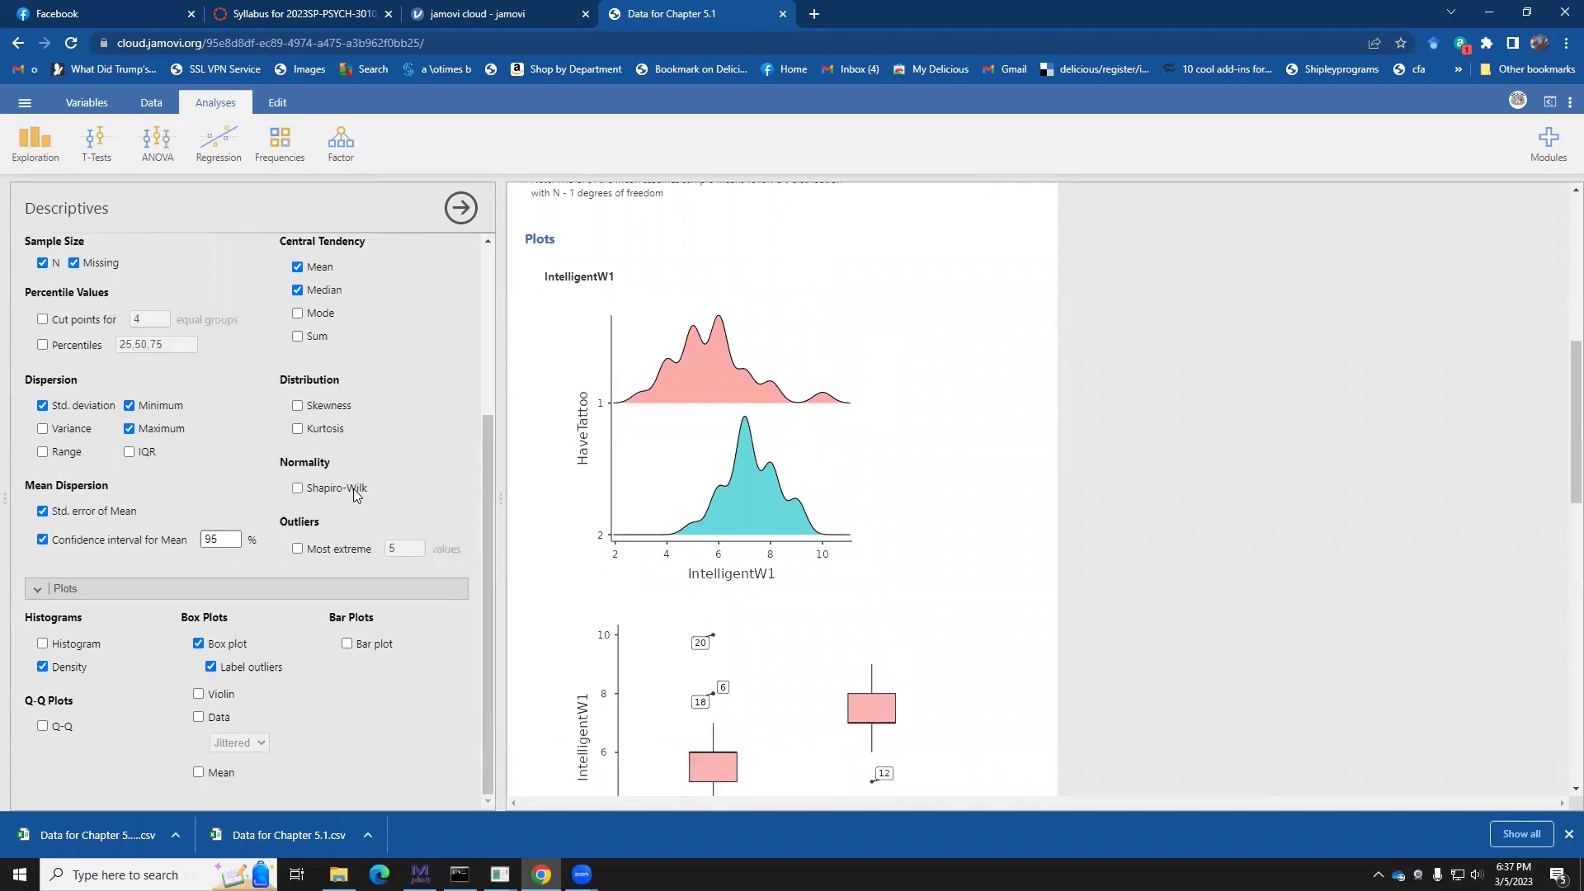
{"action": "scroll", "coordinate": [316, 435], "scroll_direction": "up", "scroll_amount": 3}
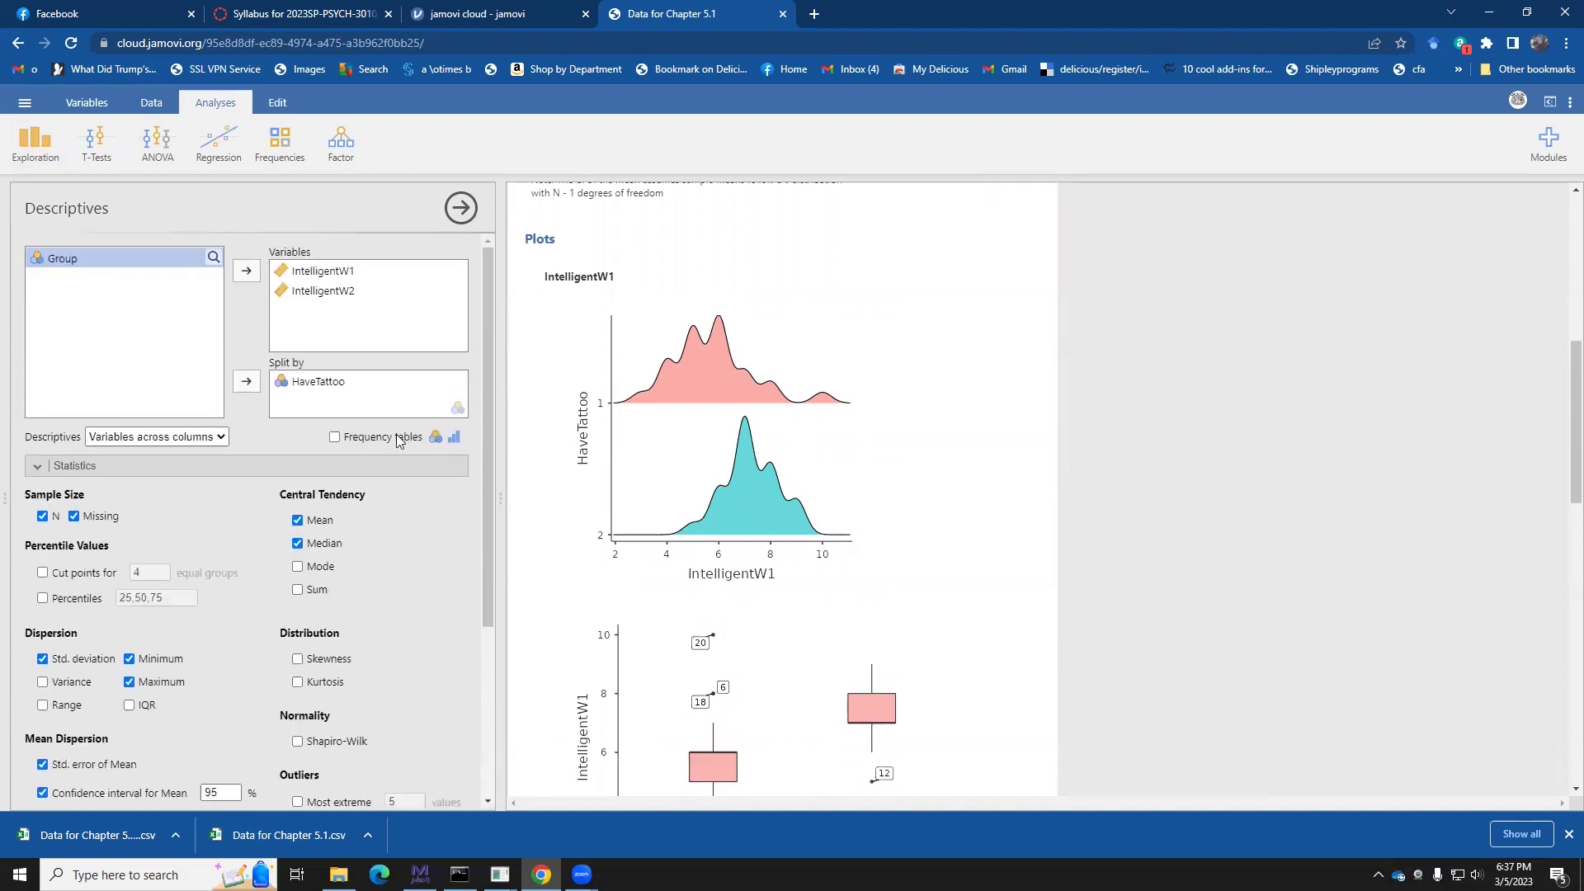
Step: Set up an Independent Samples T-Test with HaveTattoo grouping IntelligentW1 and IntelligentW2
{"action": "left_click", "coordinate": [92, 142]}
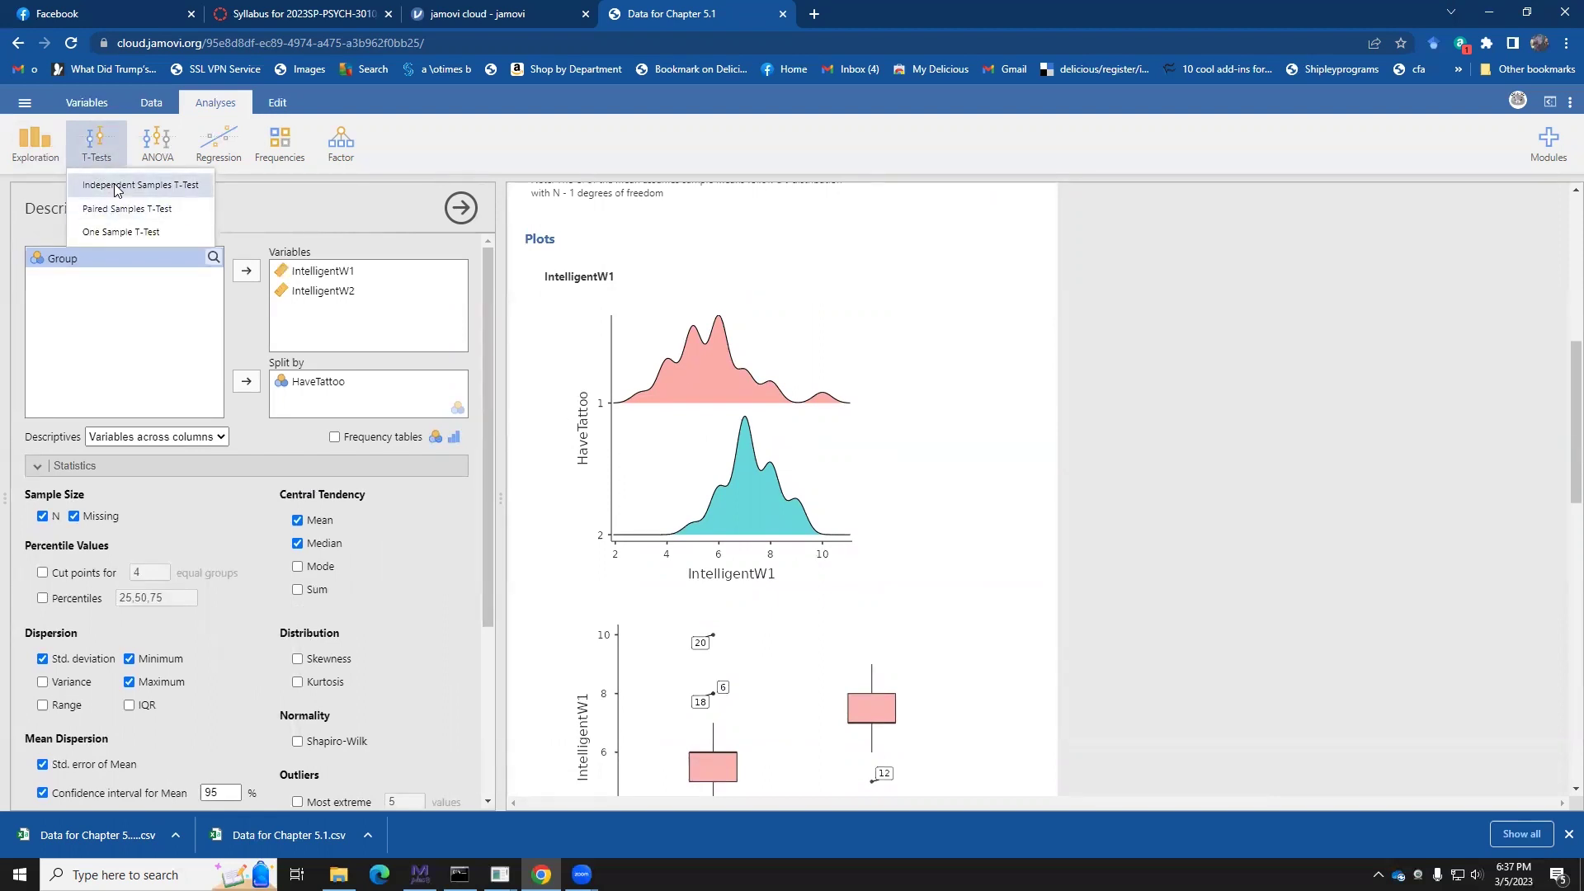
{"action": "left_click", "coordinate": [115, 187]}
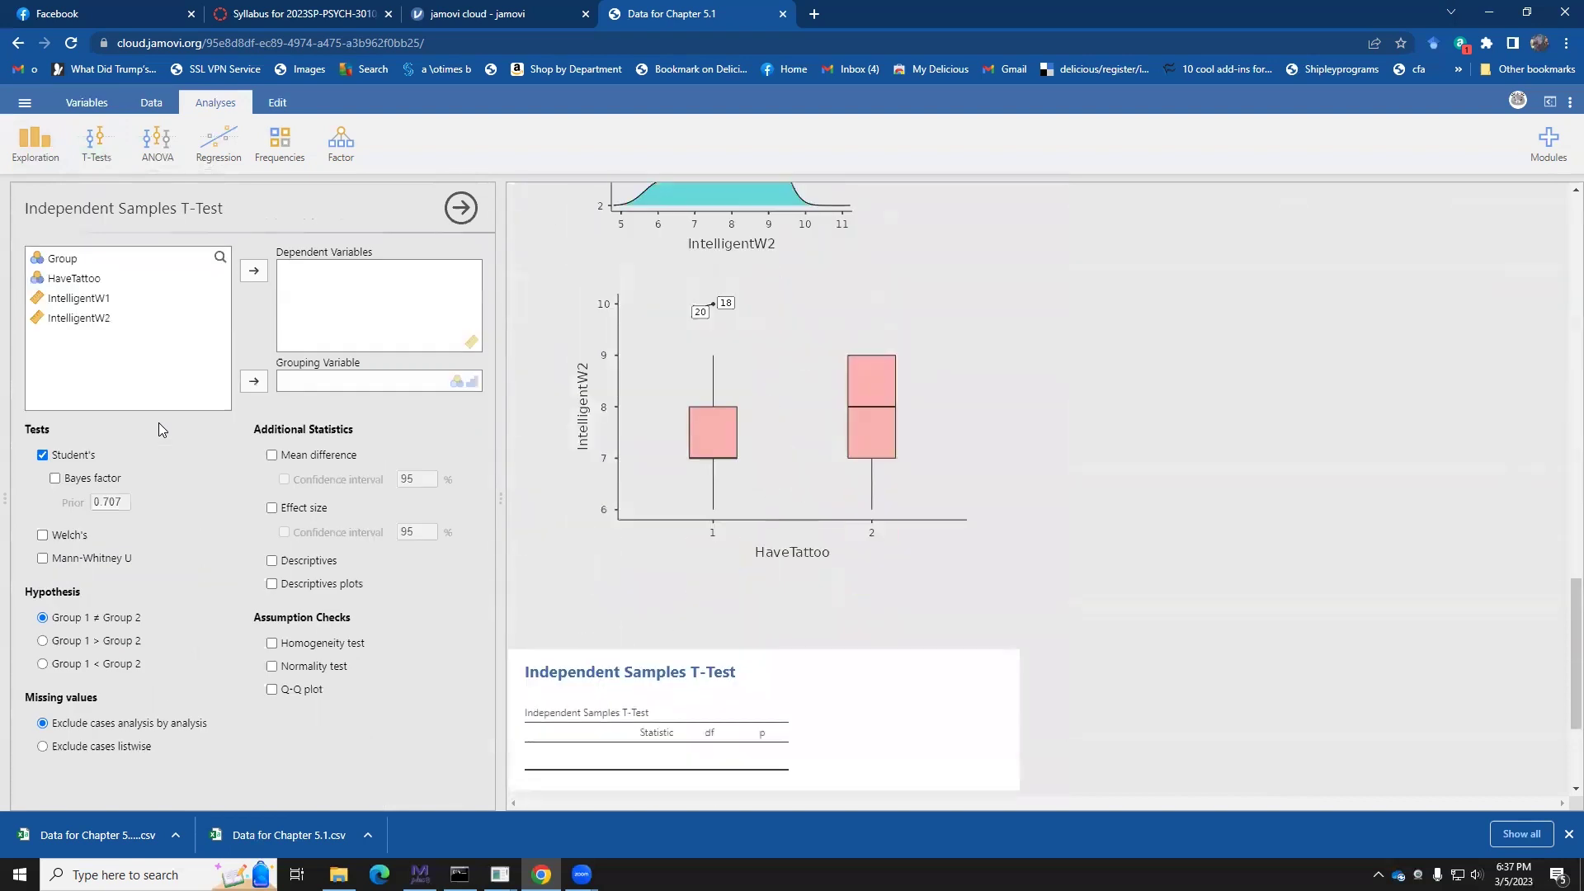
{"action": "left_click", "coordinate": [98, 280]}
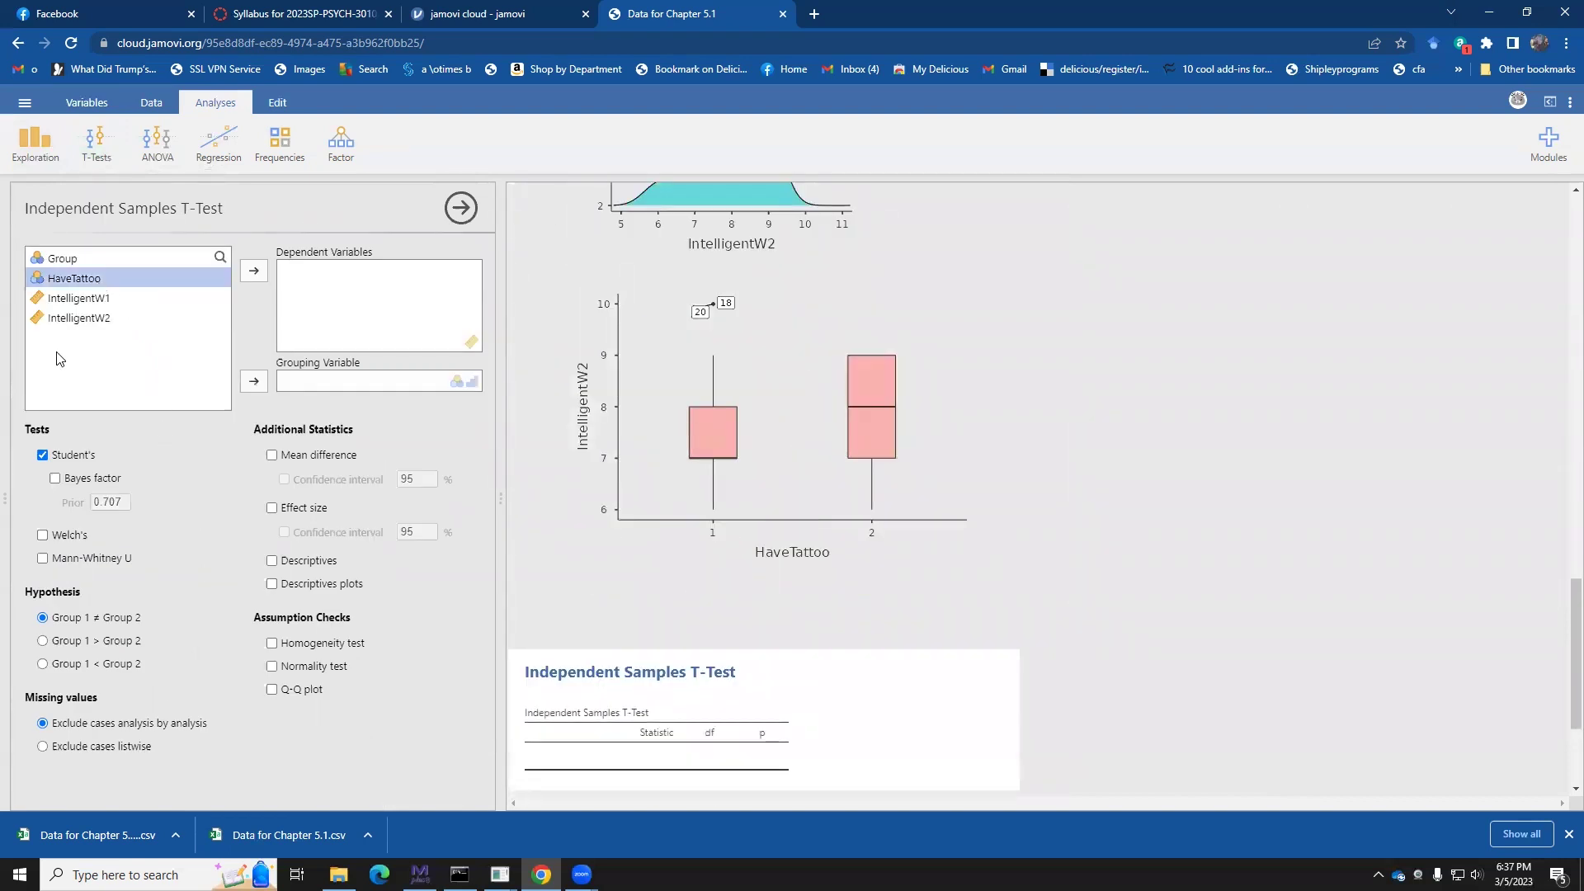
{"action": "left_click", "coordinate": [253, 382]}
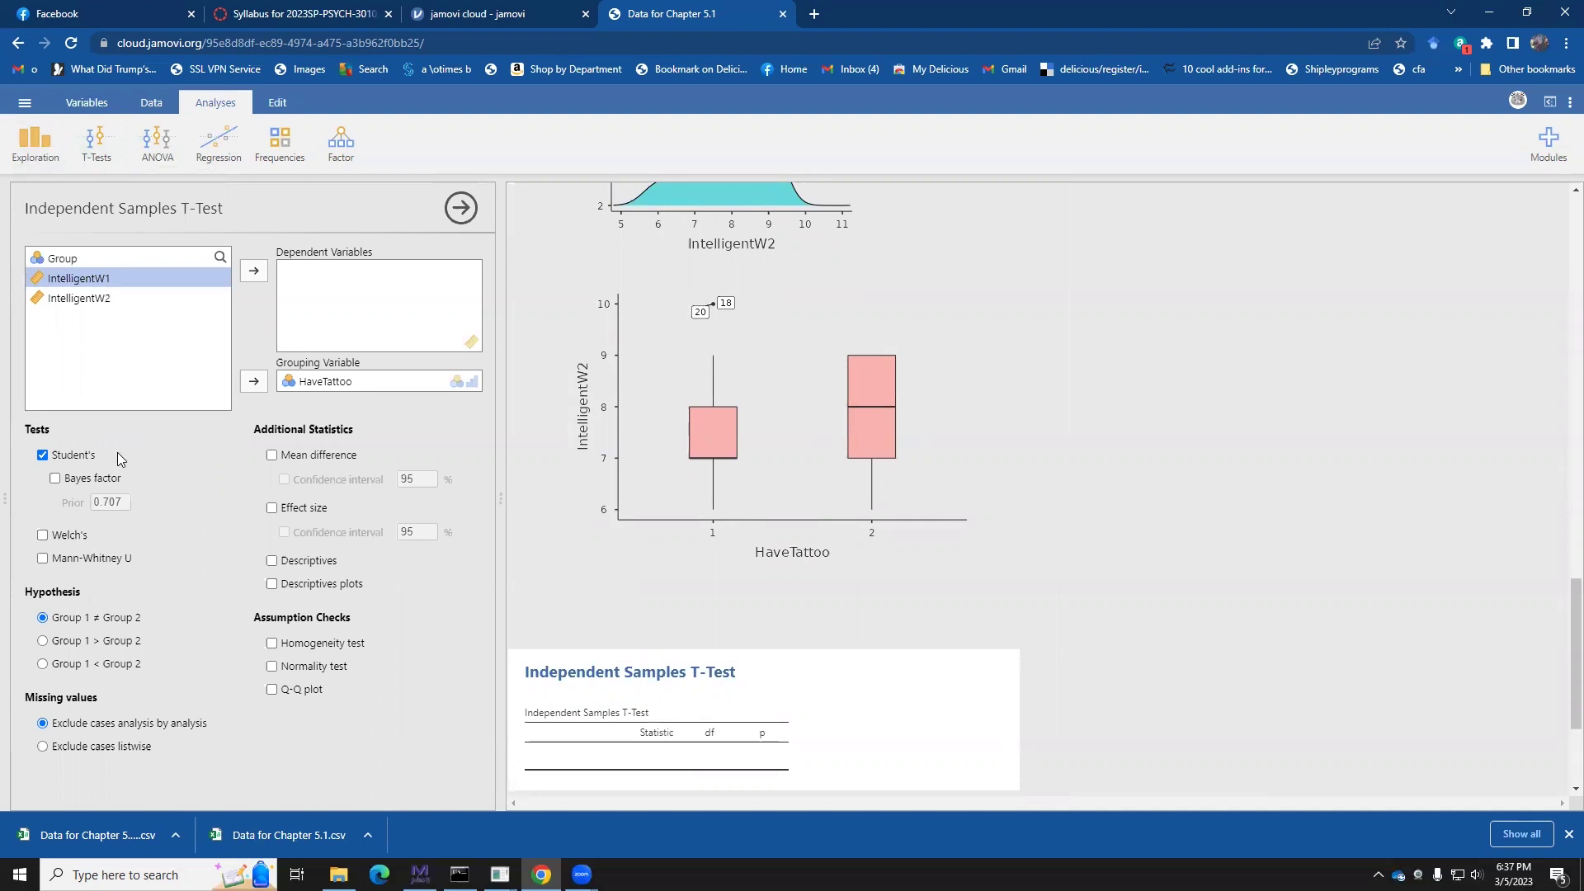
{"action": "left_click", "coordinate": [253, 270]}
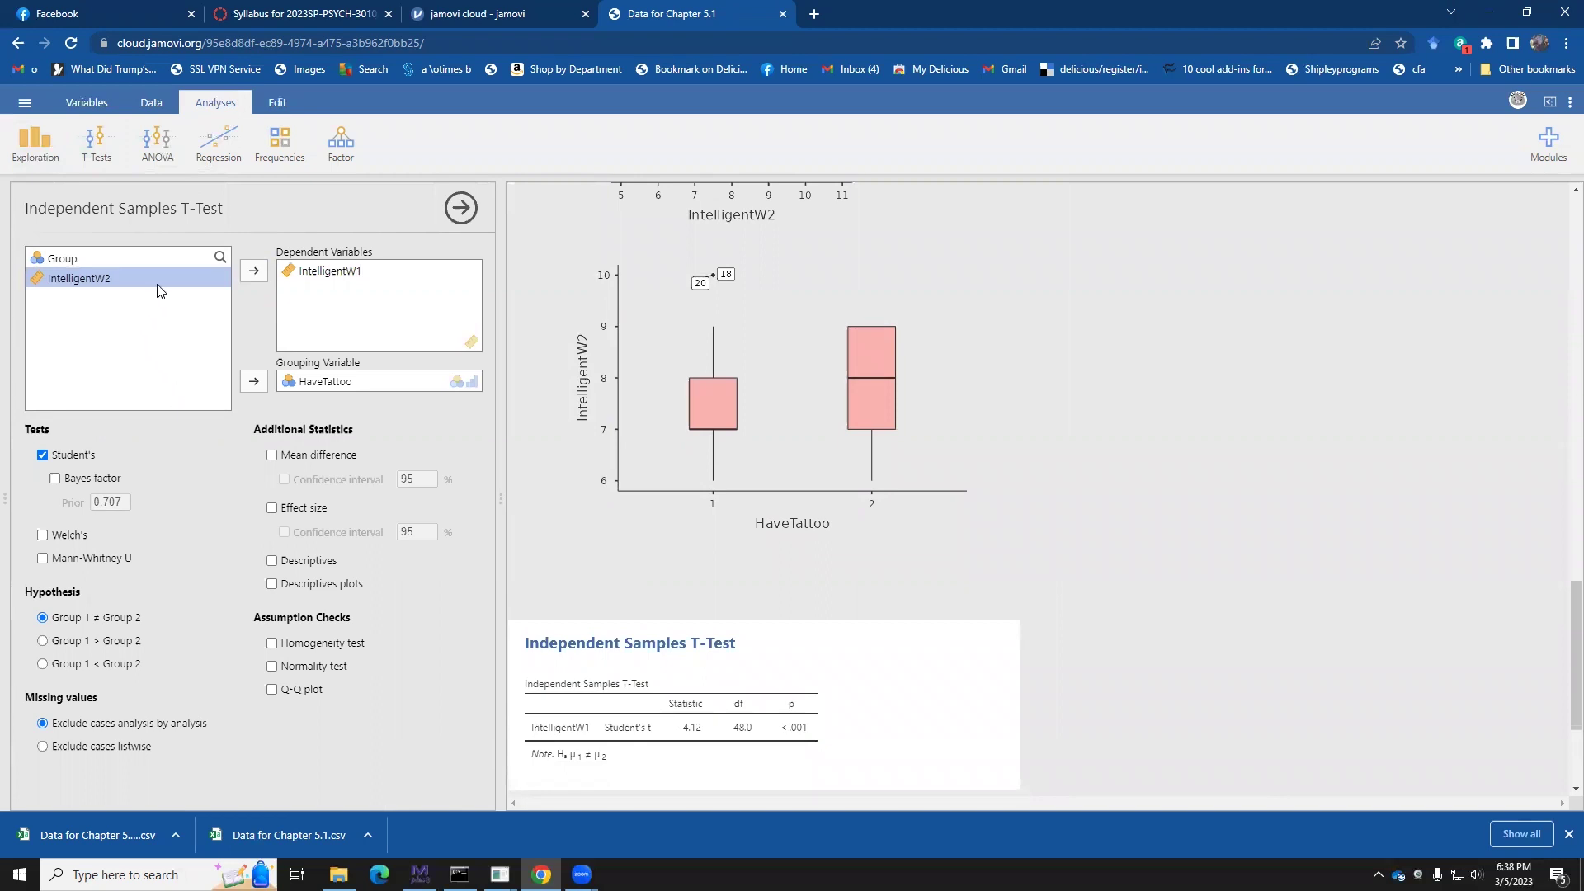
{"action": "left_click", "coordinate": [255, 270]}
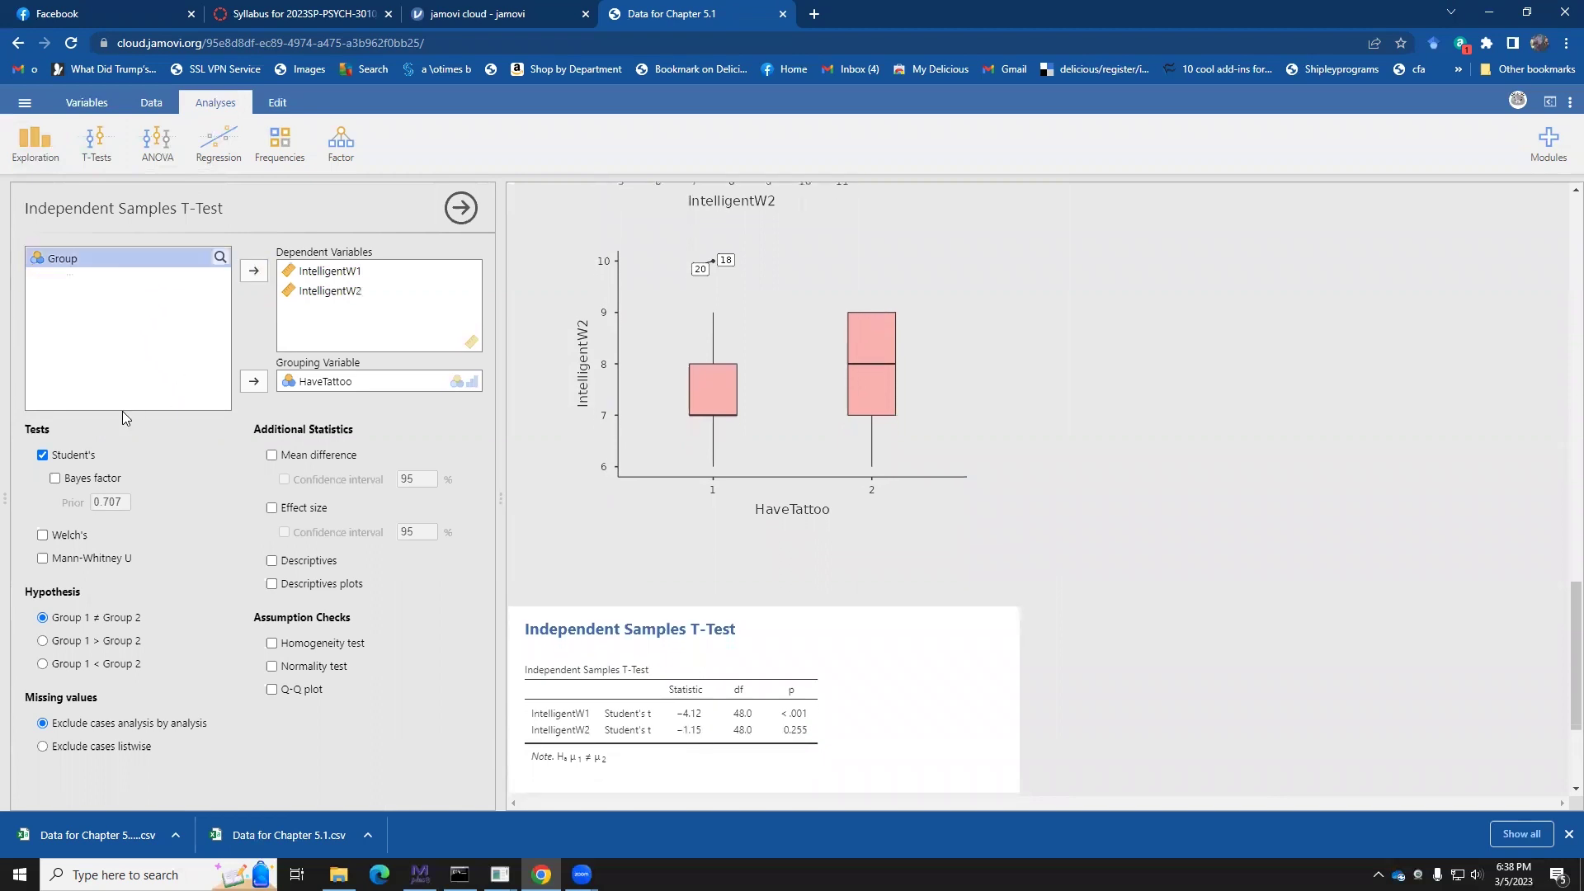
{"action": "scroll", "coordinate": [784, 421], "scroll_direction": "down", "scroll_amount": 2}
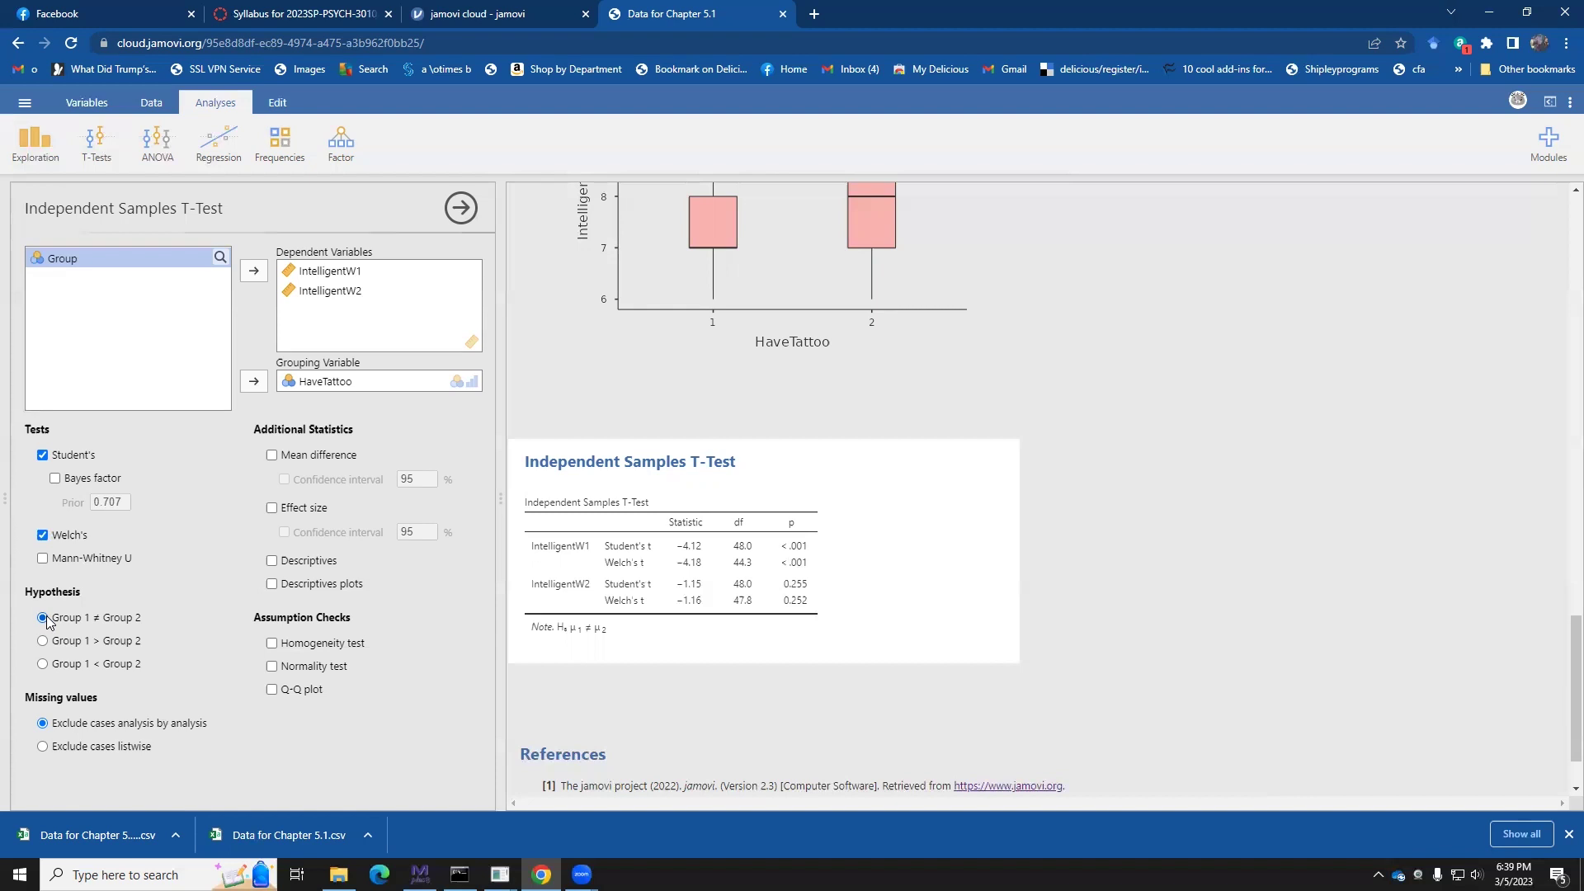
Step: Switch the t-test alternative hypothesis to Group 1 < Group 2
{"action": "left_click", "coordinate": [43, 665]}
{"action": "left_click", "coordinate": [274, 457]}
{"action": "left_click", "coordinate": [285, 479]}
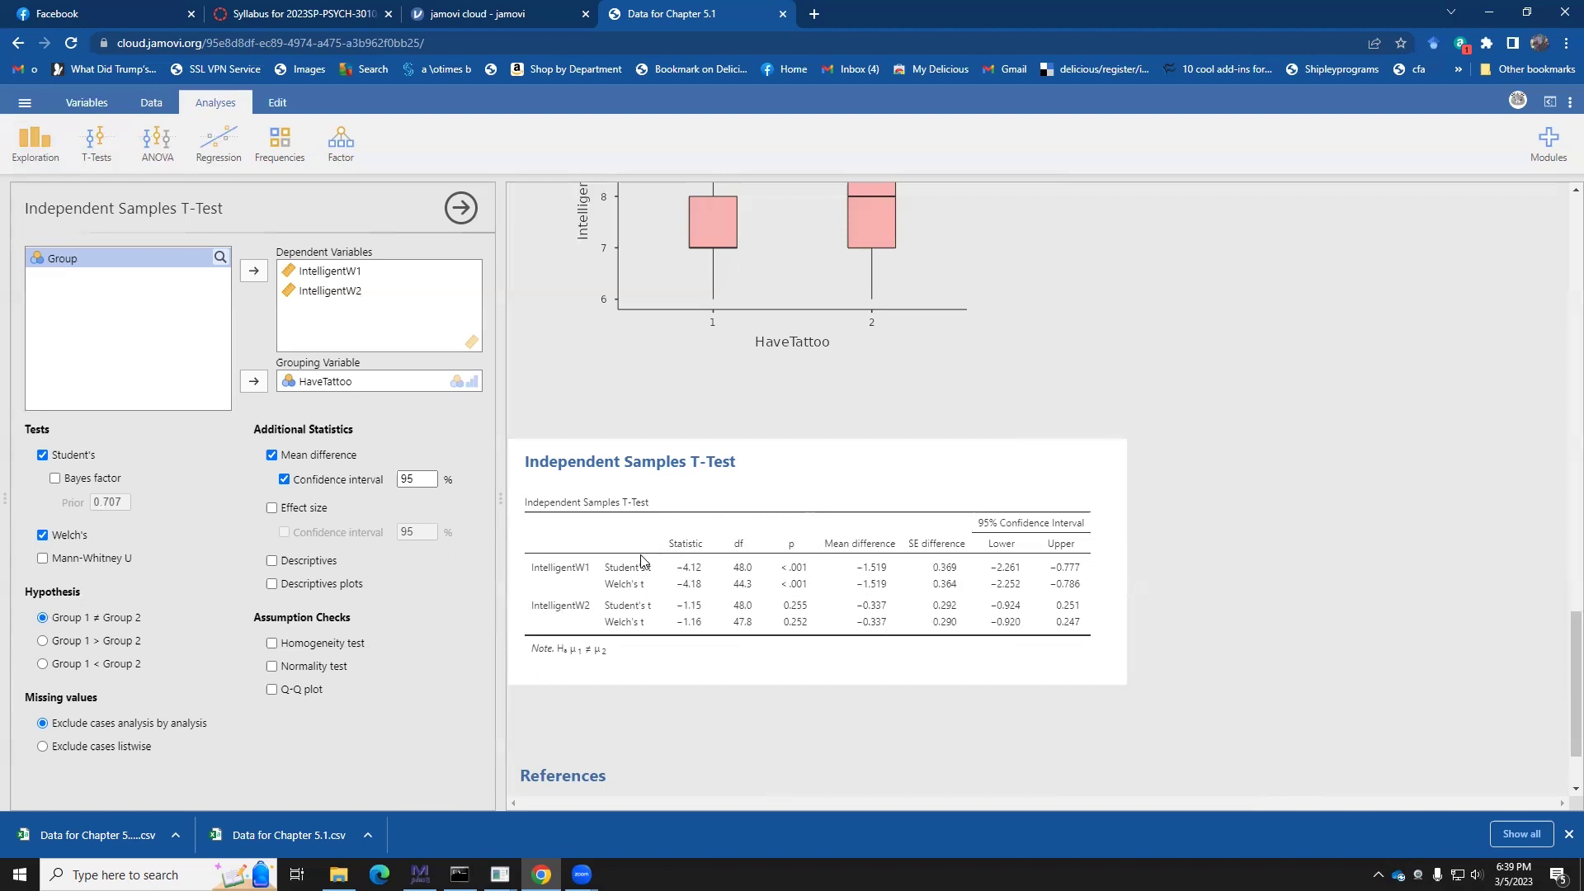
{"action": "scroll", "coordinate": [845, 520], "scroll_direction": "up", "scroll_amount": 10}
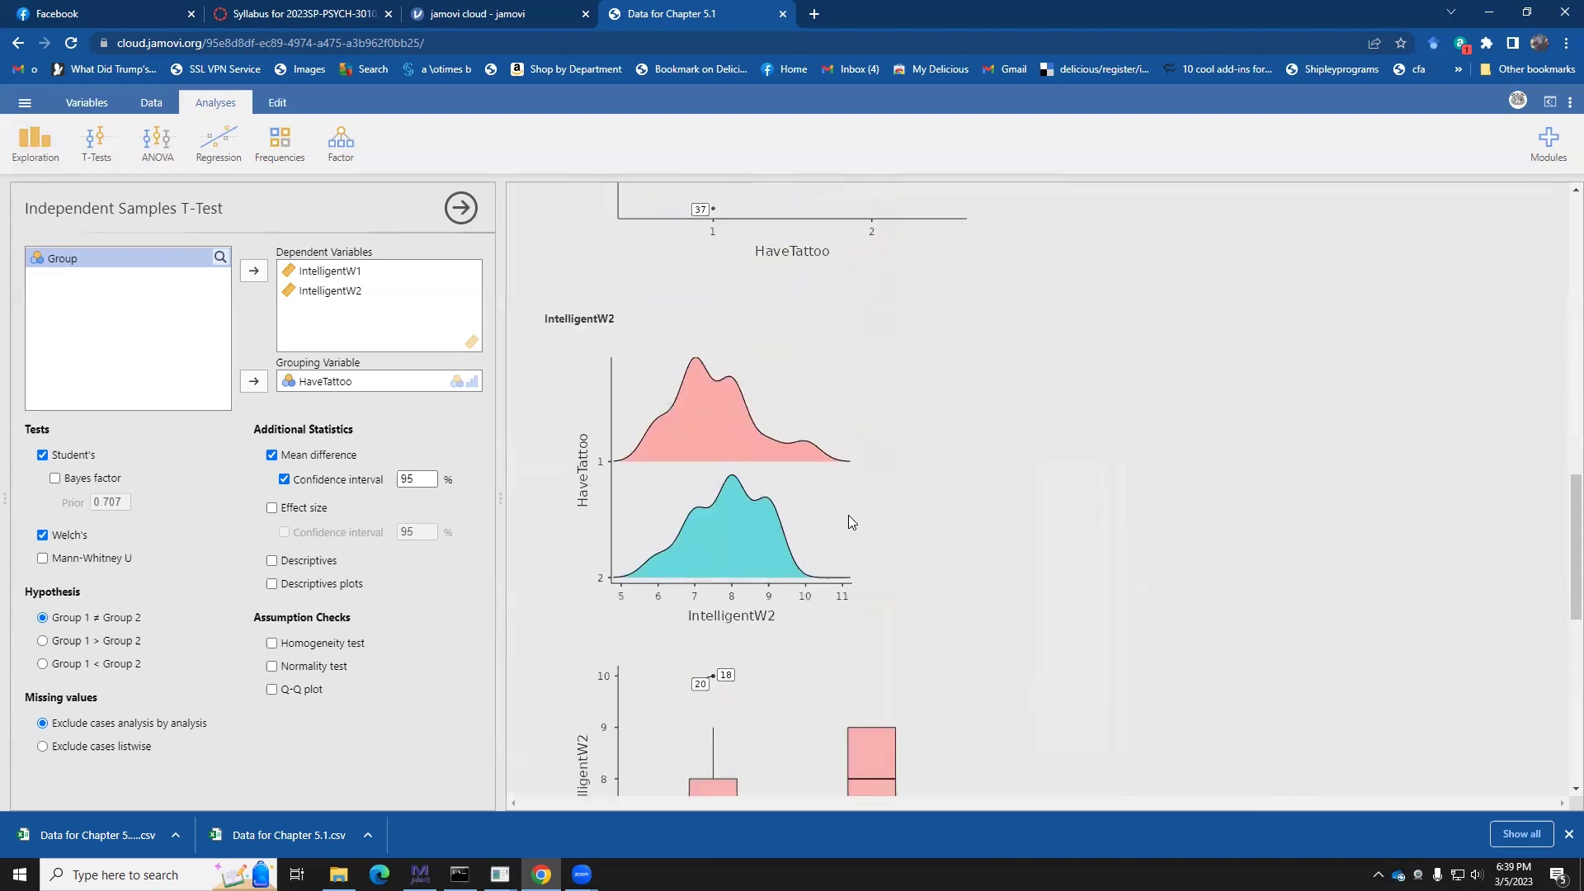
{"action": "scroll", "coordinate": [848, 515], "scroll_direction": "down", "scroll_amount": 1}
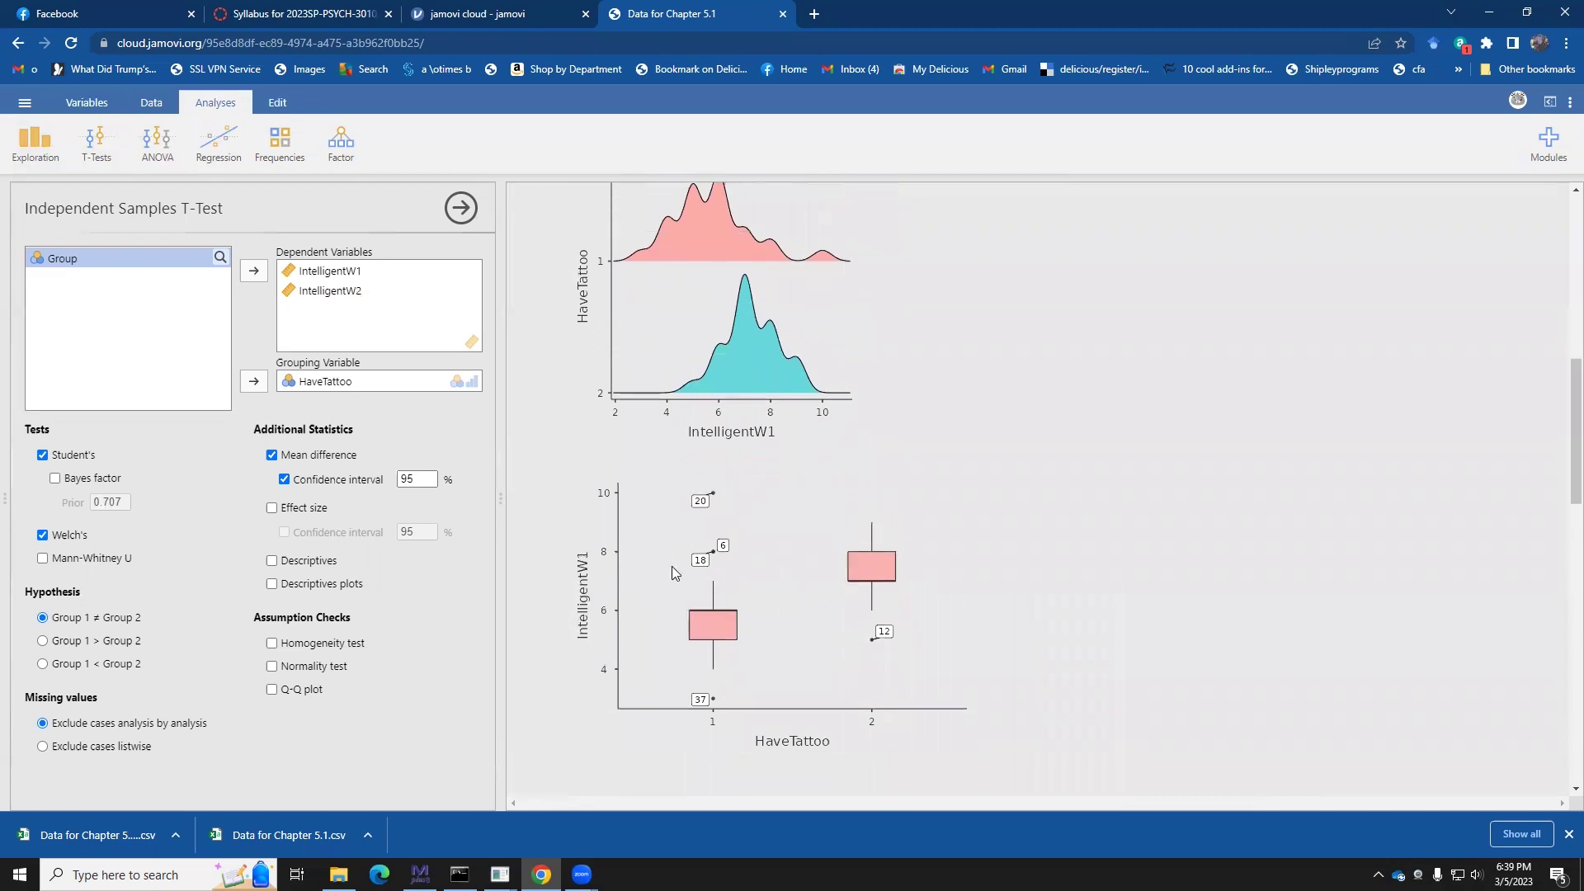
{"action": "scroll", "coordinate": [799, 634], "scroll_direction": "down", "scroll_amount": 10}
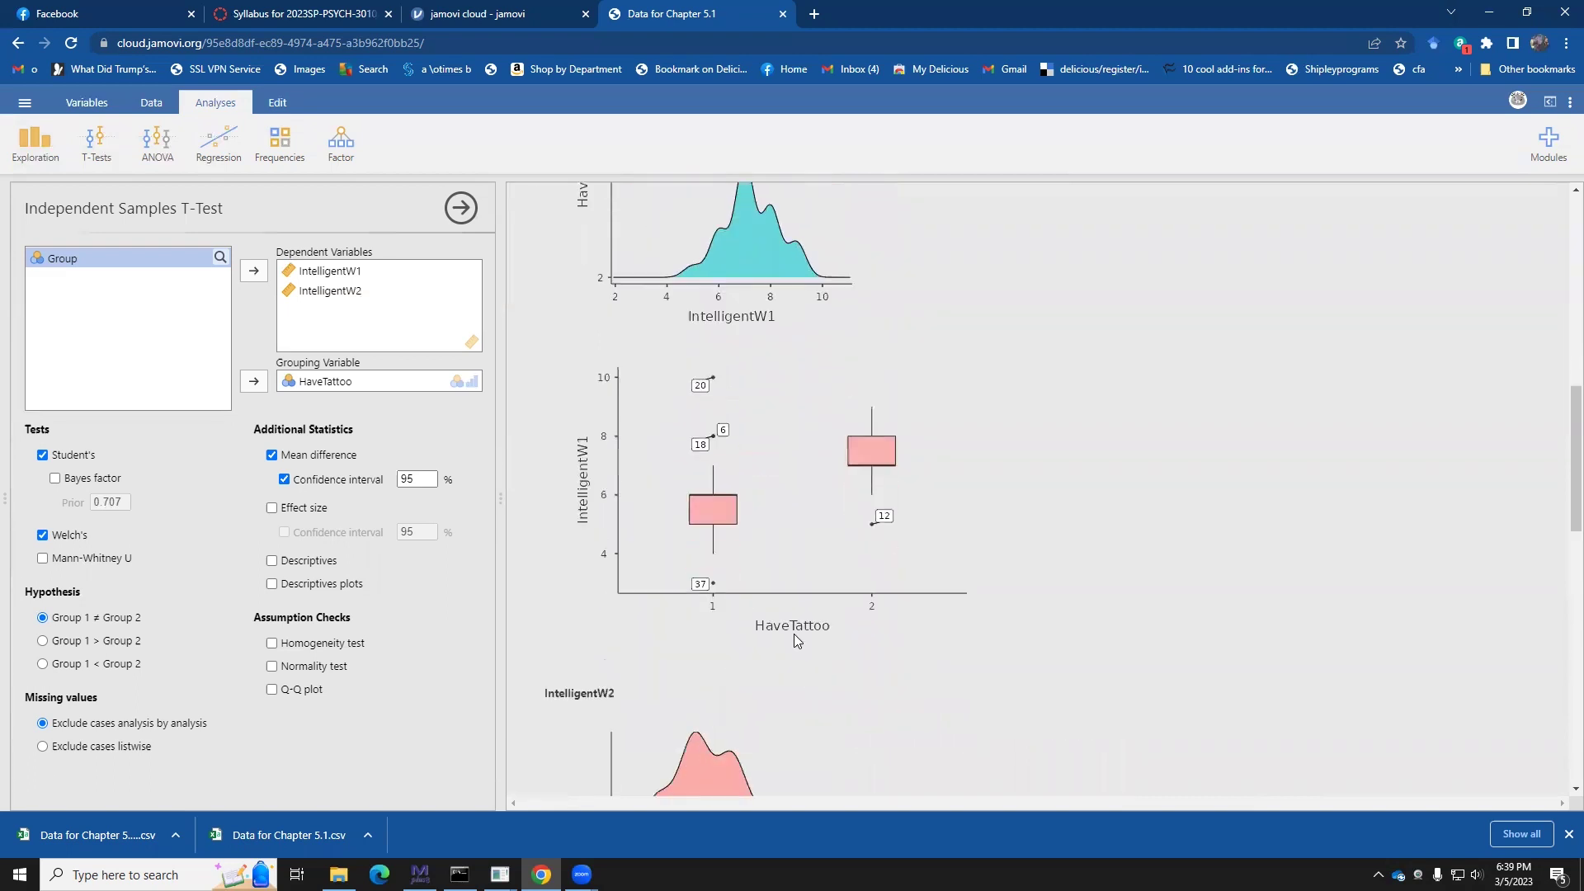
{"action": "scroll", "coordinate": [796, 615], "scroll_direction": "down", "scroll_amount": 4}
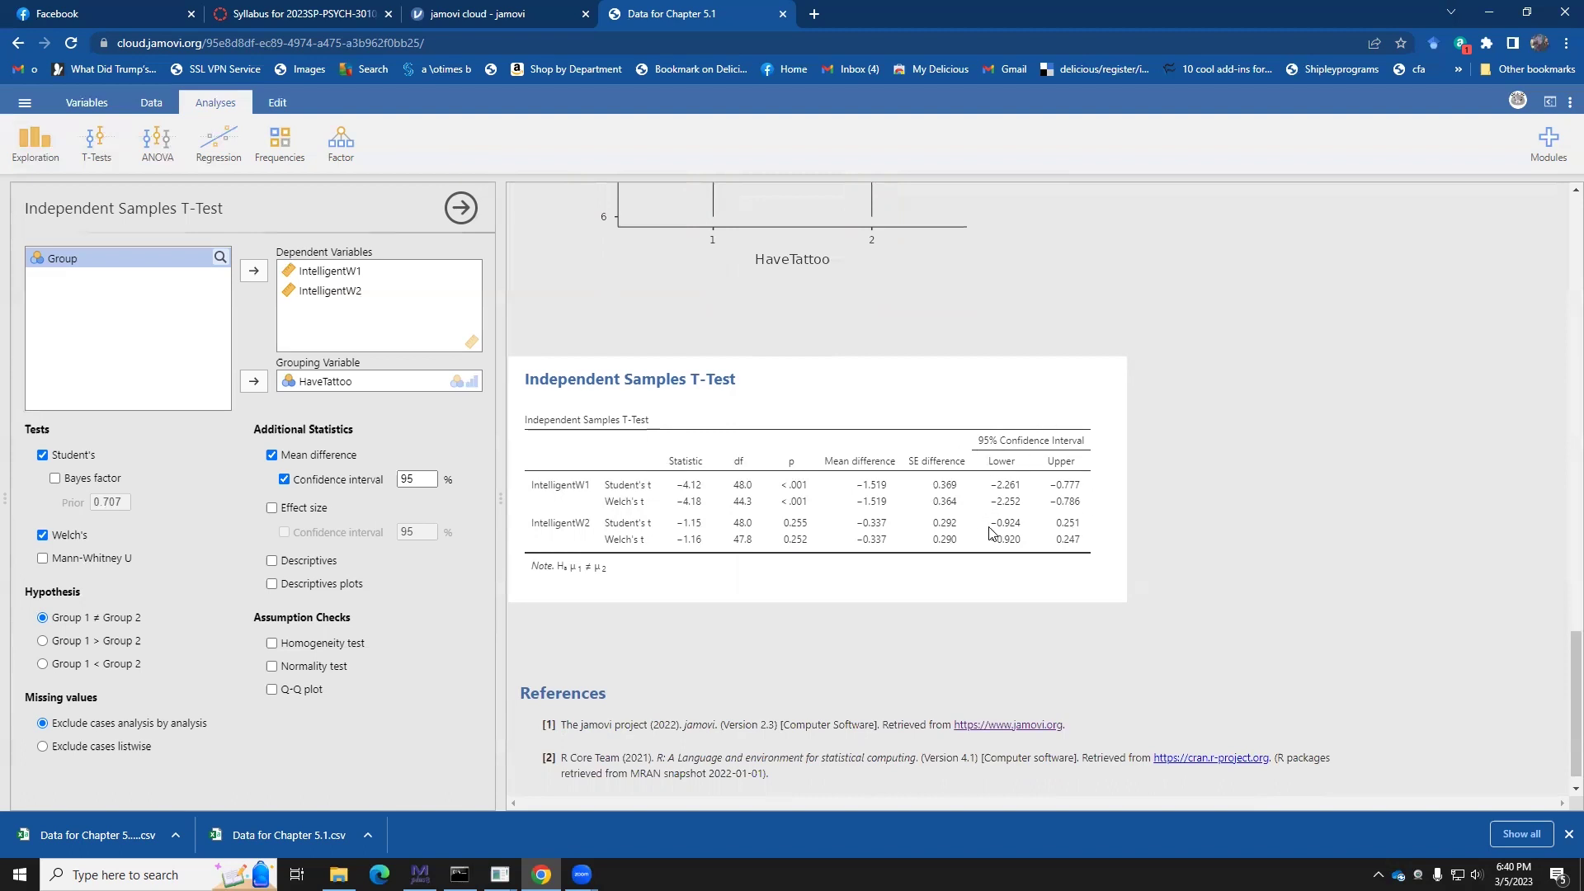
Step: Add Cohen's d effect size with its 95% confidence interval to the t-test
{"action": "left_click", "coordinate": [272, 510]}
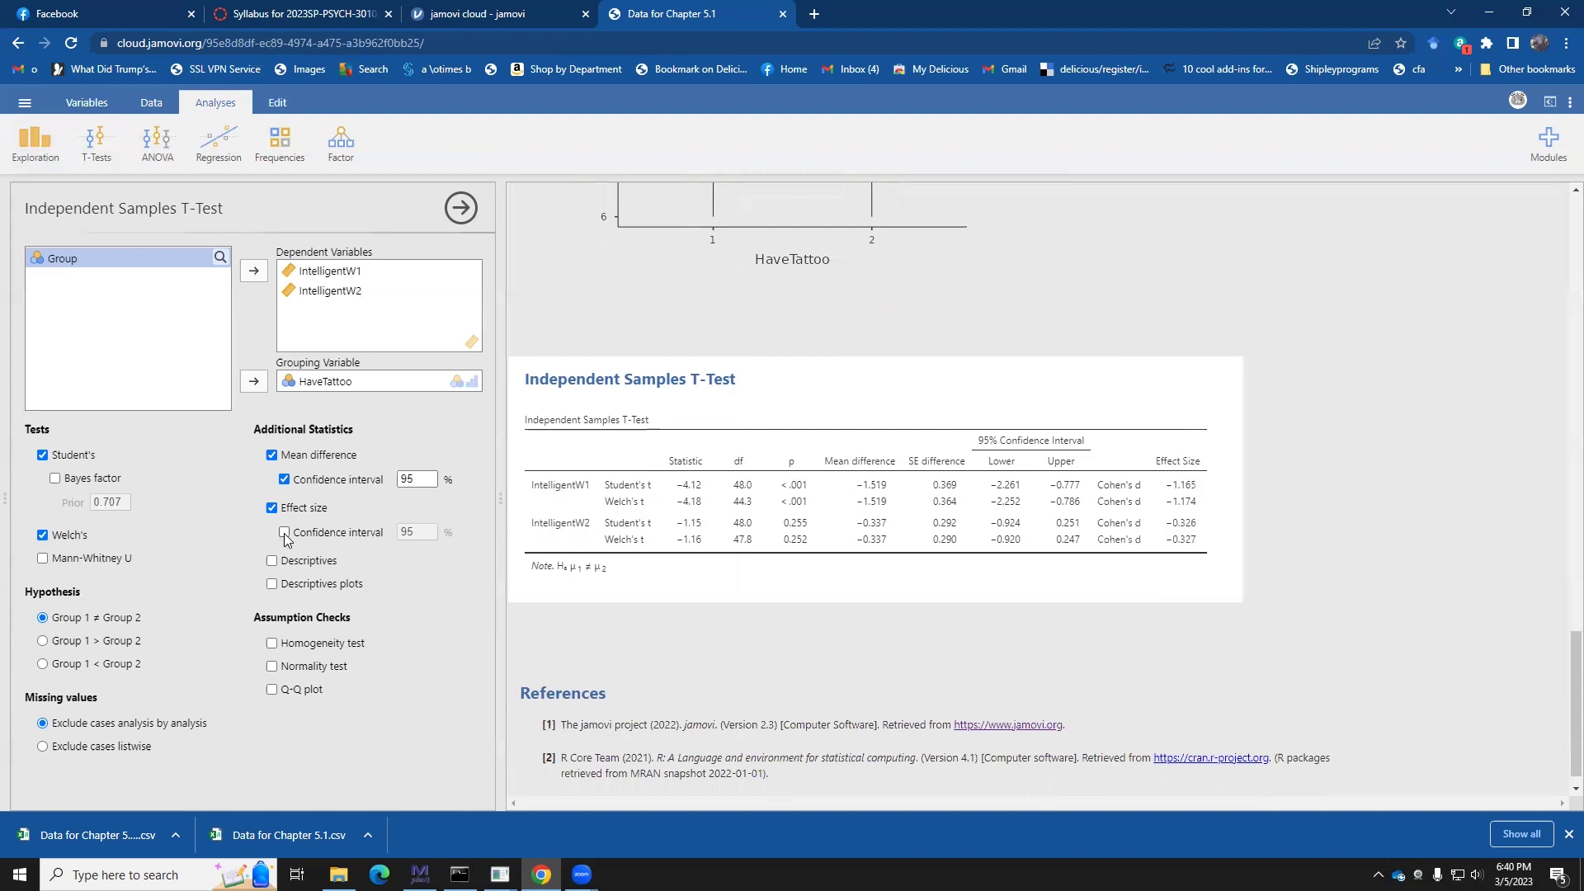
{"action": "left_click", "coordinate": [285, 533]}
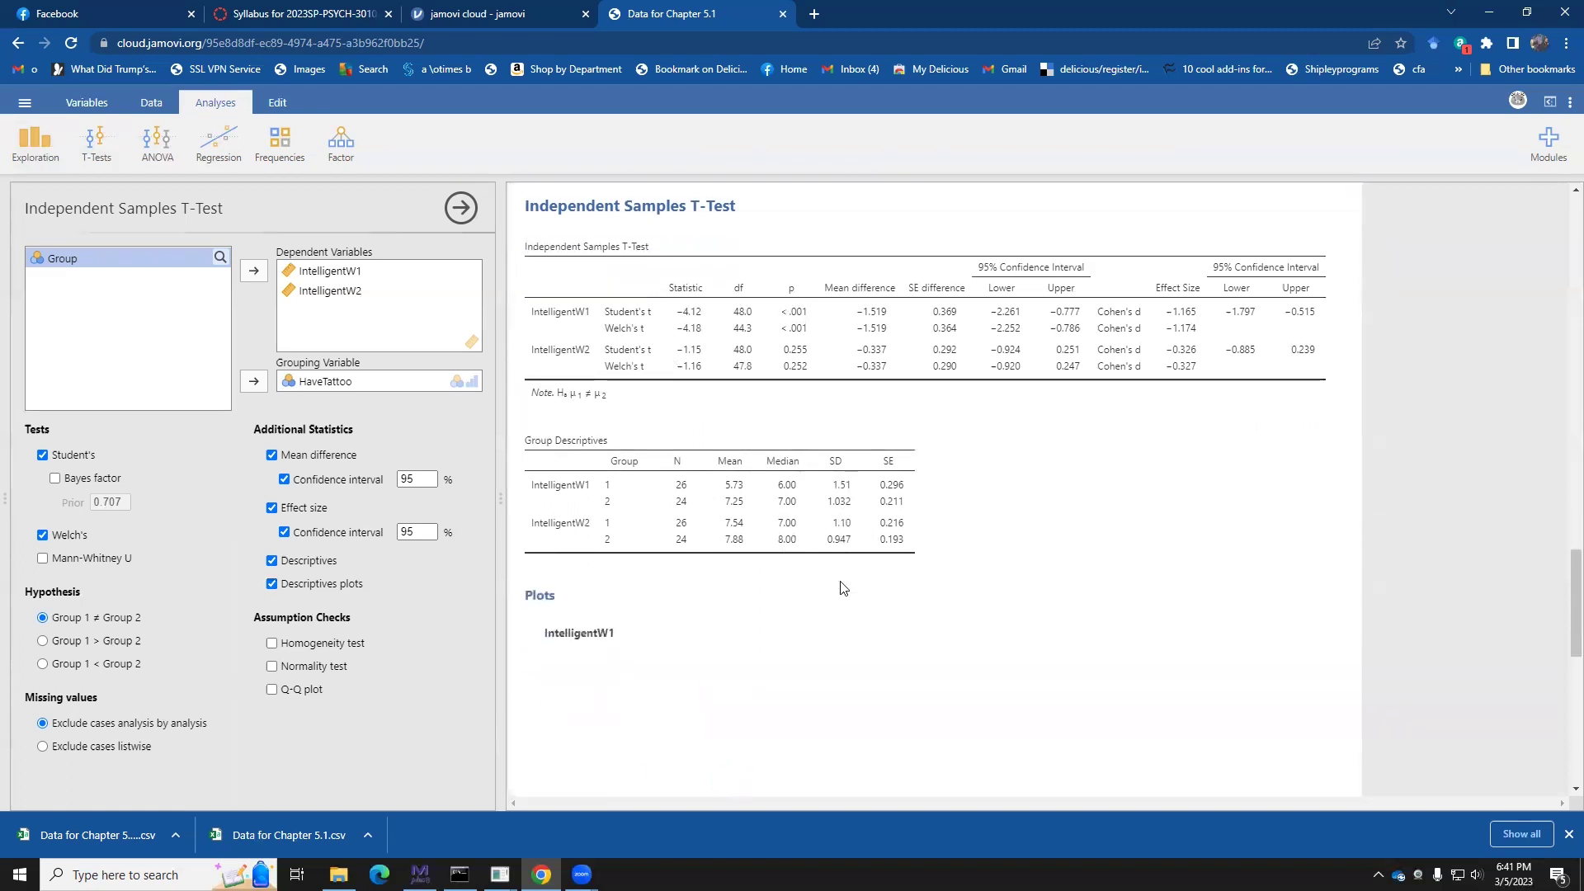
Step: Scroll through the independent-samples descriptive plots to review them
{"action": "scroll", "coordinate": [860, 587], "scroll_direction": "down", "scroll_amount": 4}
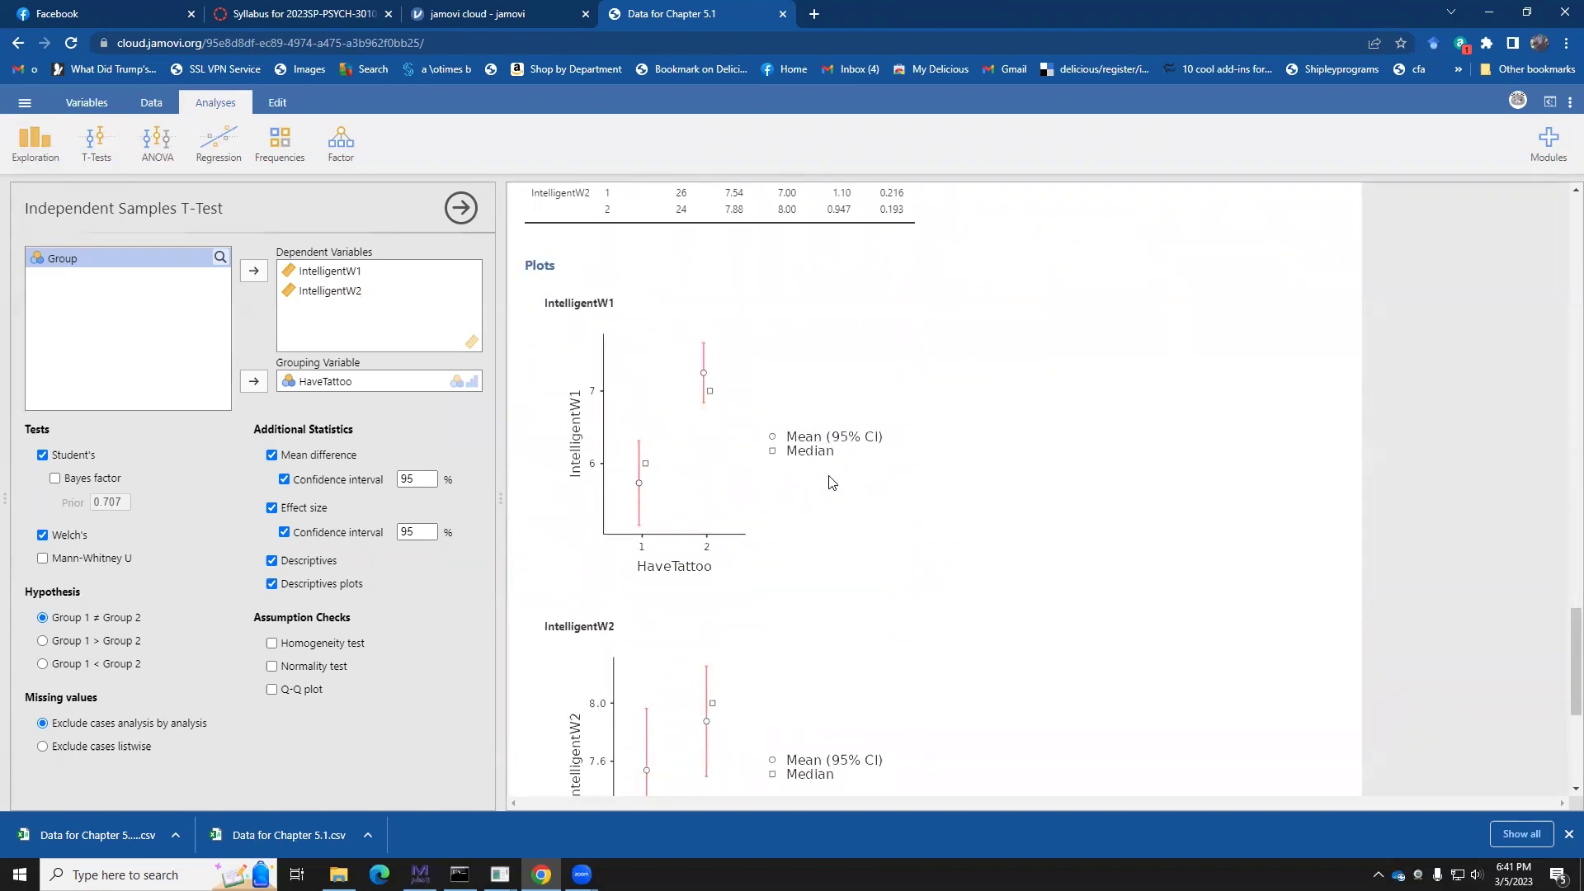
{"action": "scroll", "coordinate": [700, 581], "scroll_direction": "down", "scroll_amount": 1}
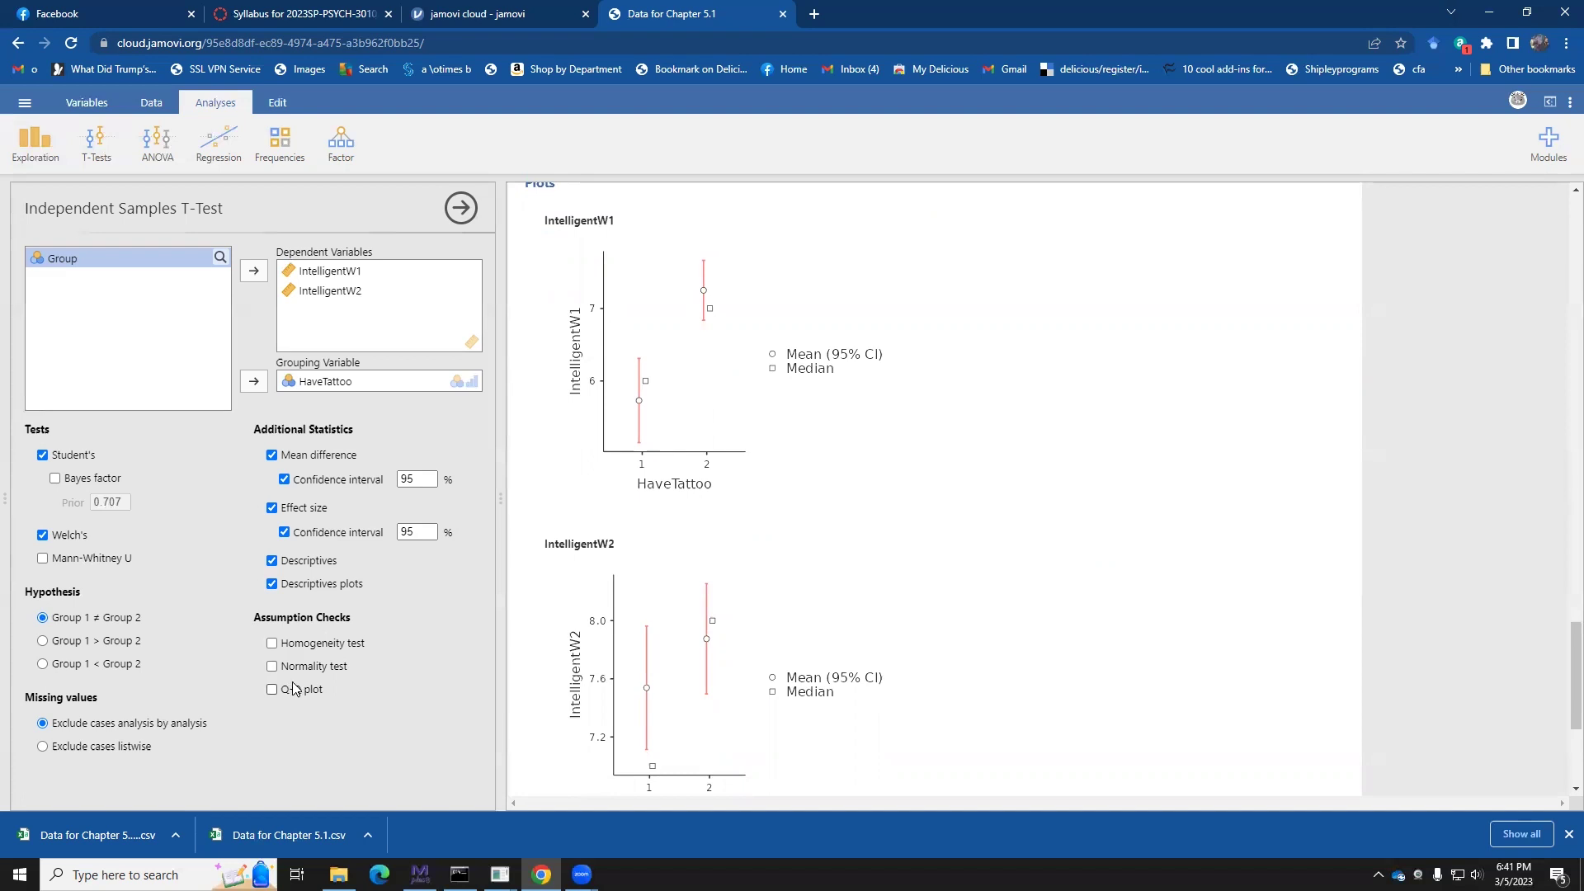
{"action": "scroll", "coordinate": [768, 428], "scroll_direction": "up", "scroll_amount": 7}
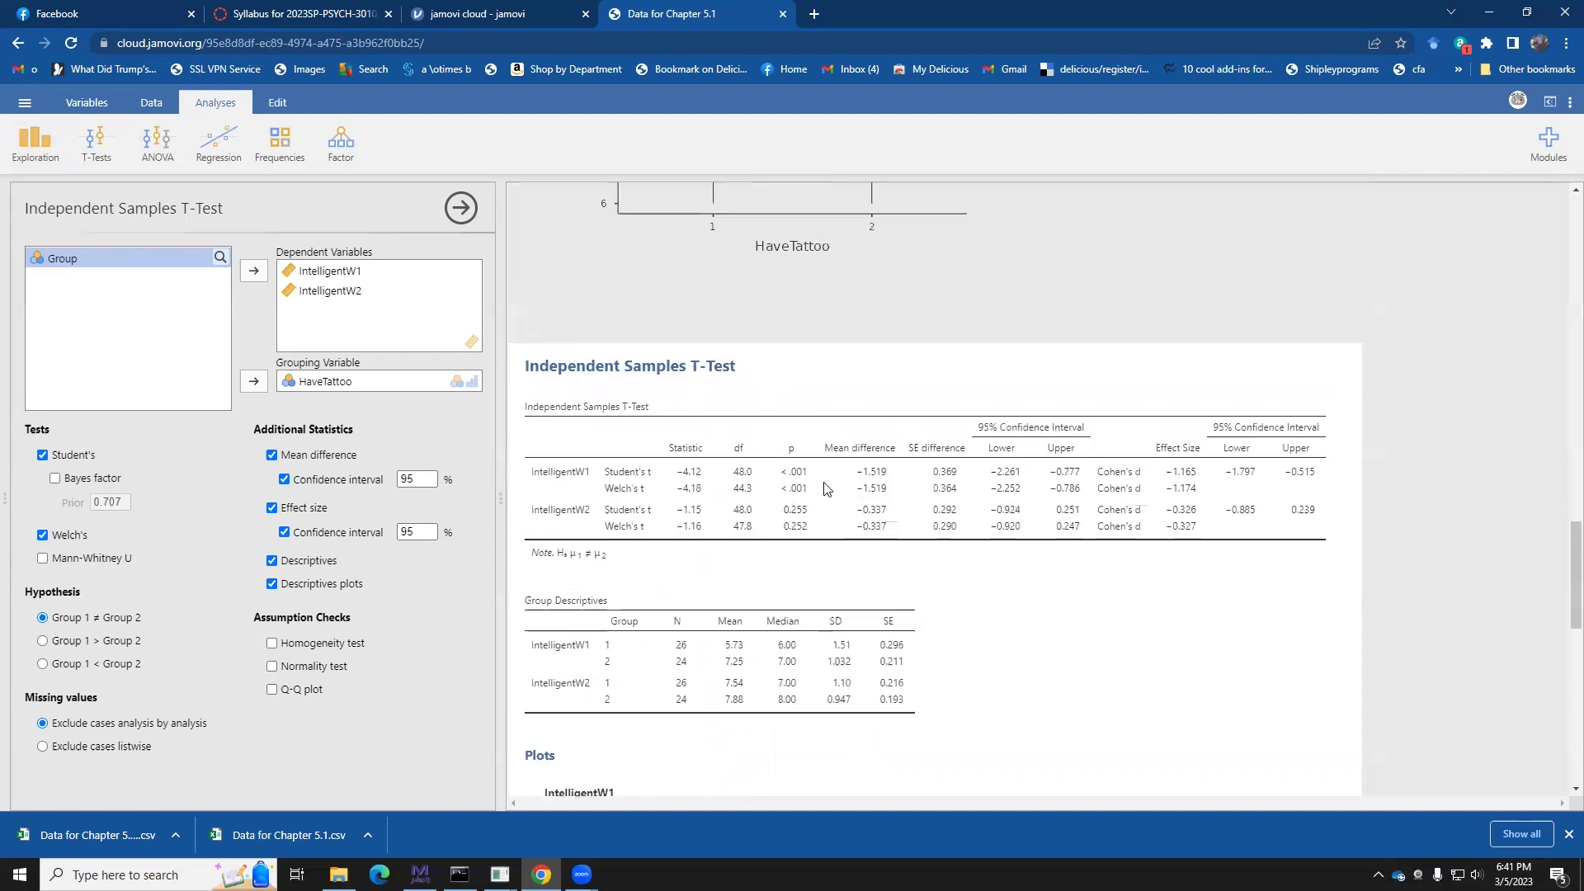
{"action": "scroll", "coordinate": [825, 488], "scroll_direction": "up", "scroll_amount": 2}
{"action": "scroll", "coordinate": [825, 489], "scroll_direction": "down", "scroll_amount": 10}
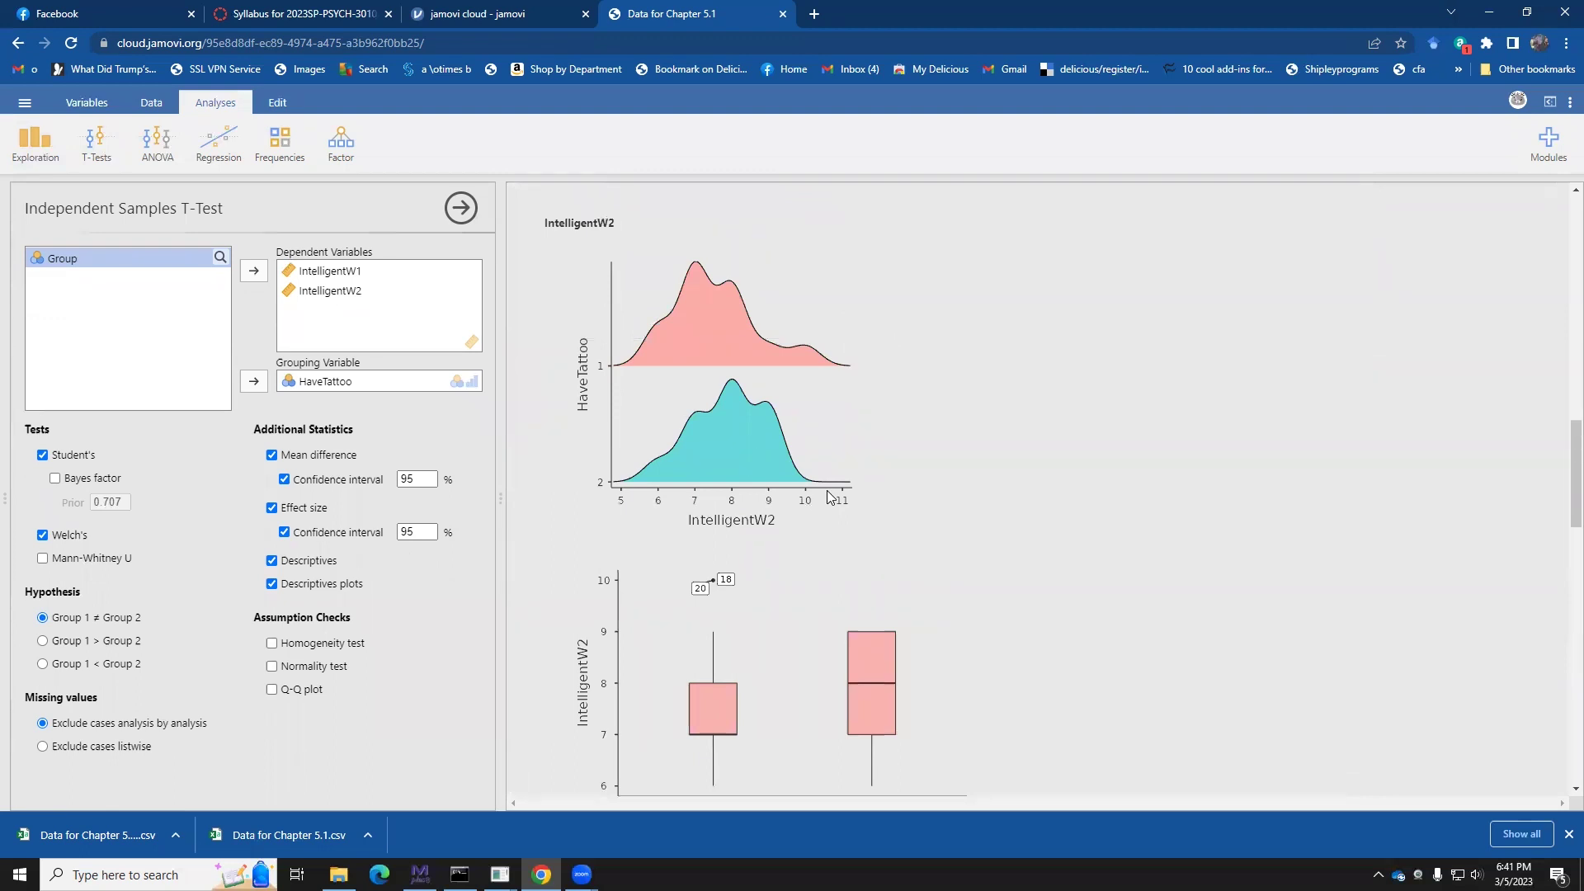
{"action": "scroll", "coordinate": [830, 497], "scroll_direction": "up", "scroll_amount": 1}
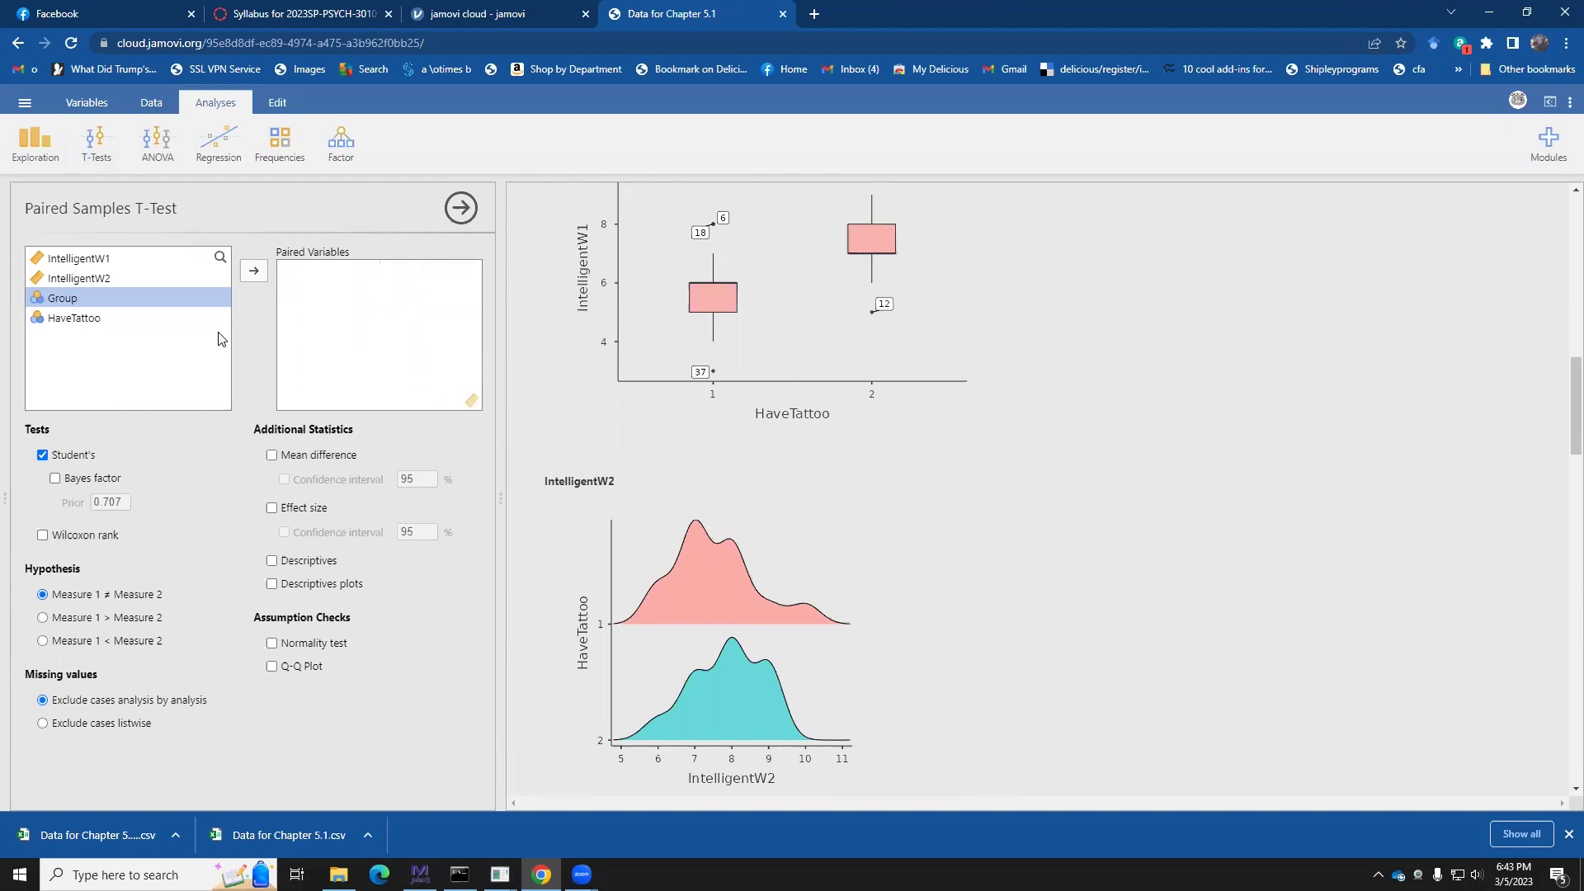
Step: Create a Paired Samples T-Test pairing IntelligentW1 with IntelligentW2 (t = −7.18, df 49, p < .001)
{"action": "left_click", "coordinate": [93, 140]}
{"action": "left_click", "coordinate": [116, 208]}
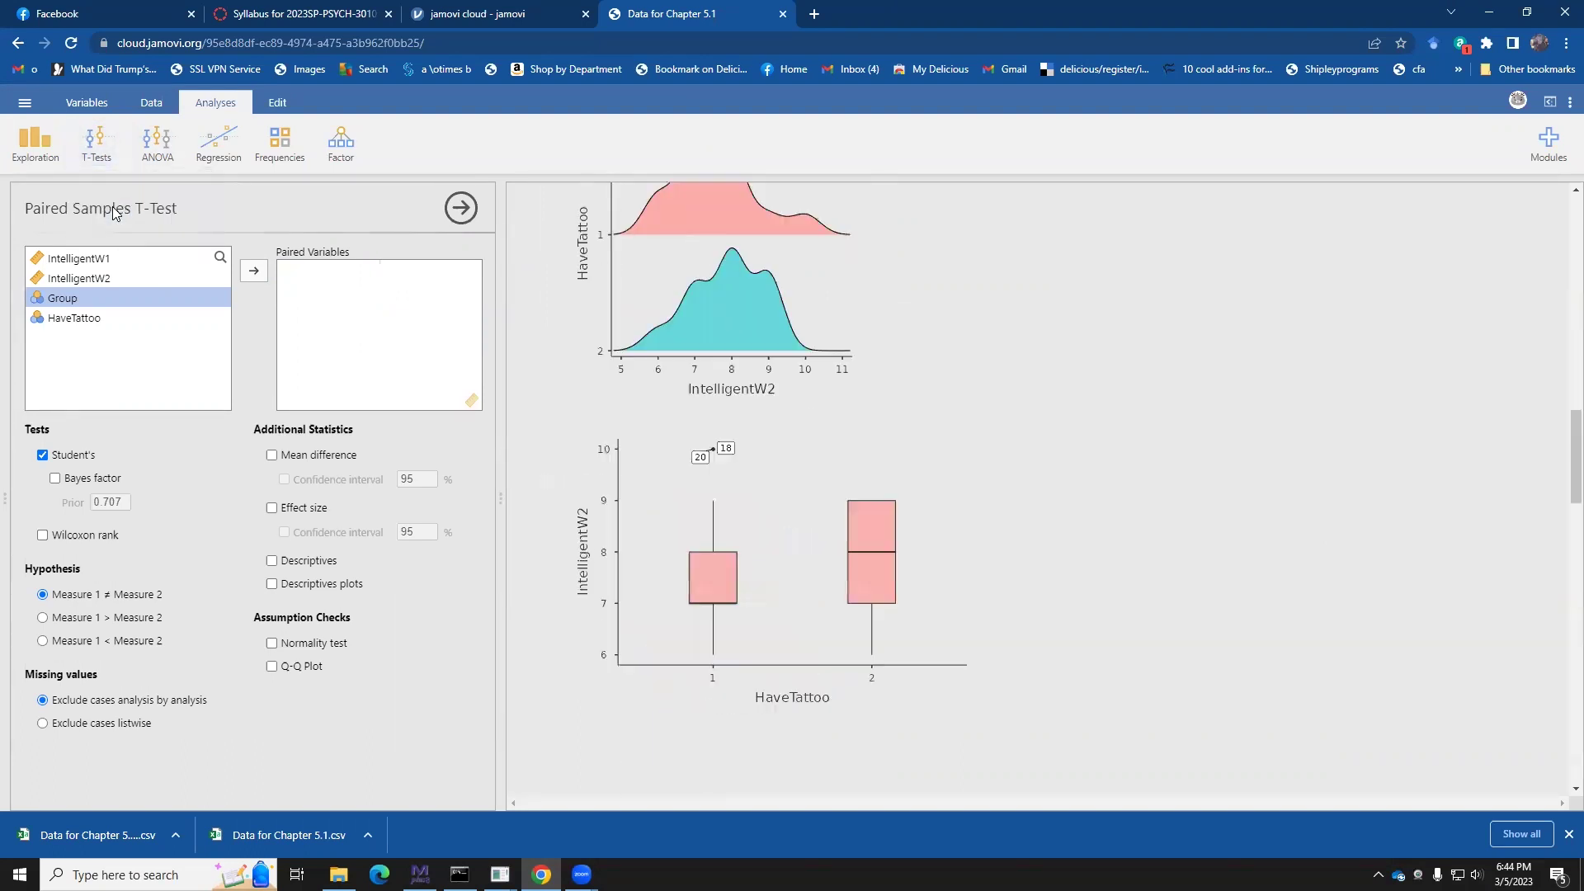
{"action": "left_click", "coordinate": [85, 260]}
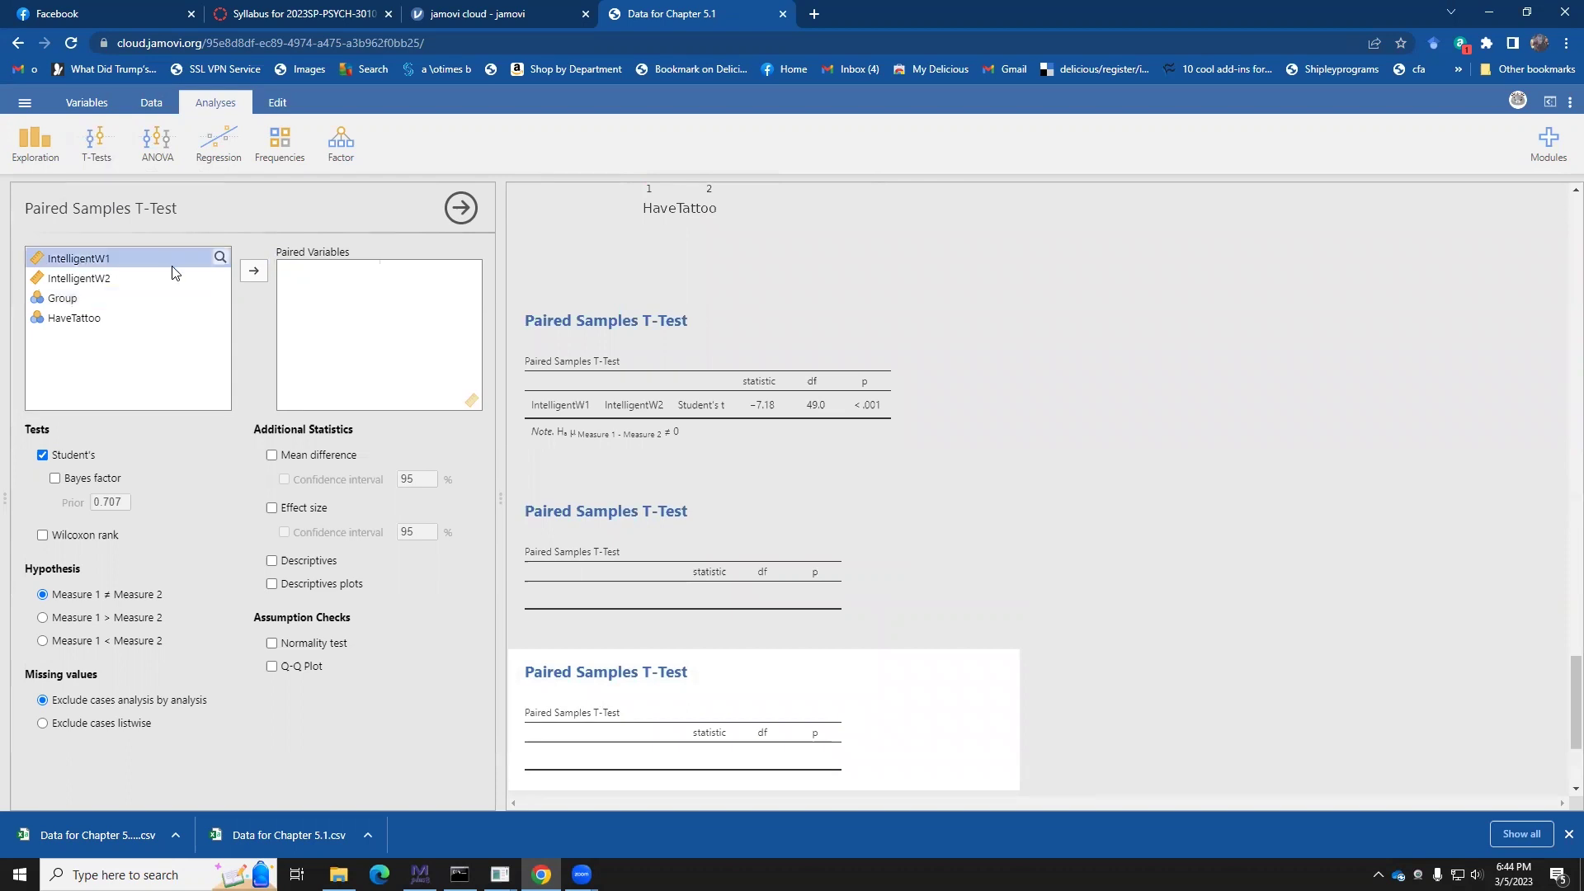
{"action": "left_click", "coordinate": [253, 270]}
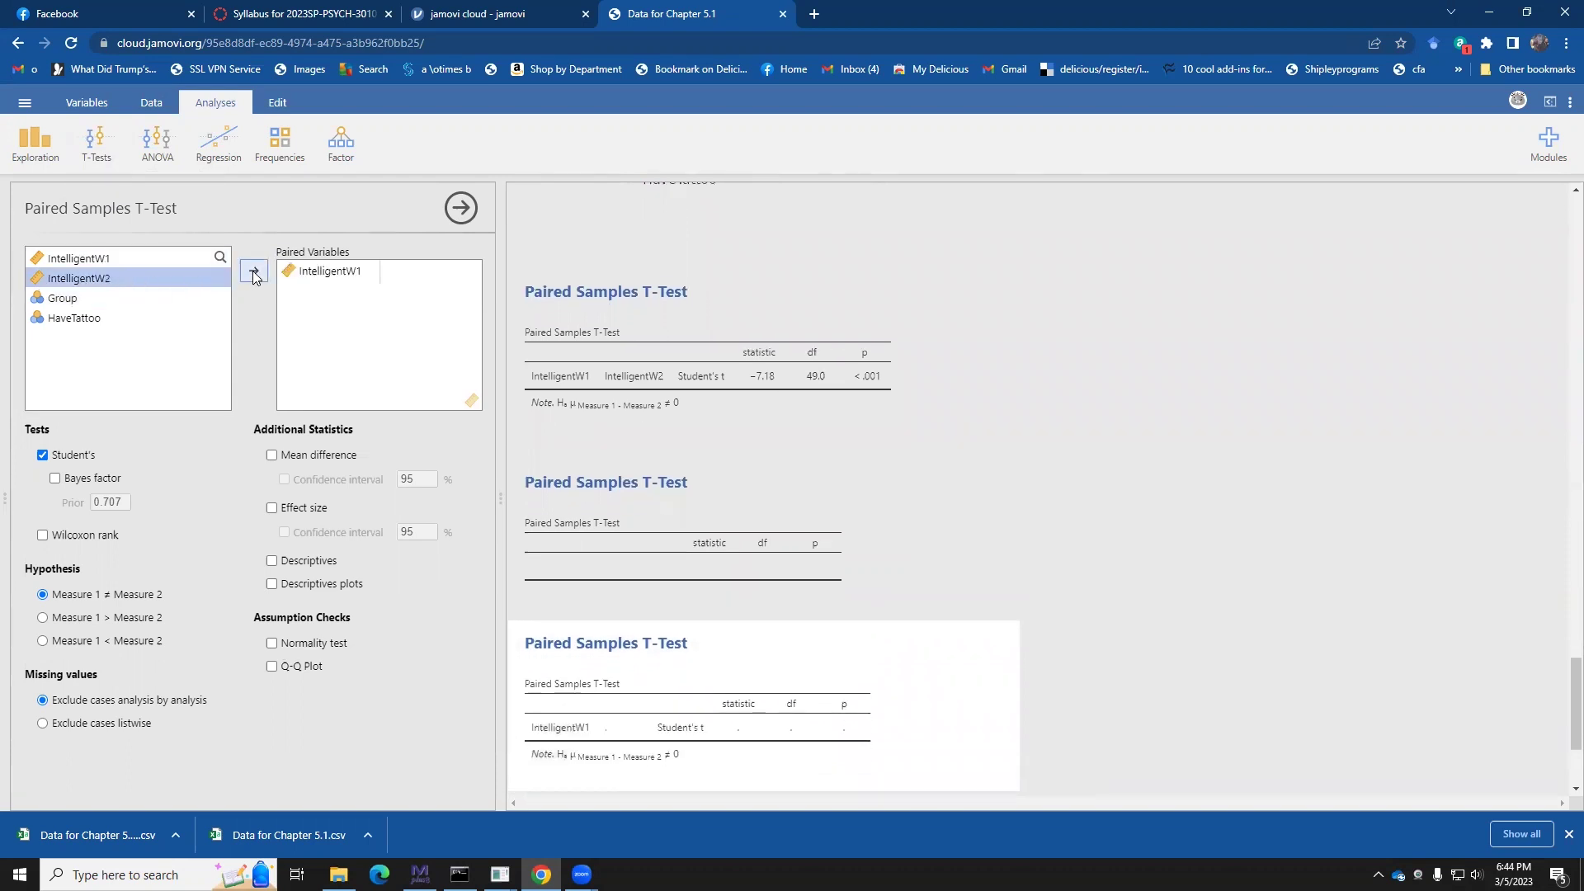
{"action": "left_click", "coordinate": [254, 270]}
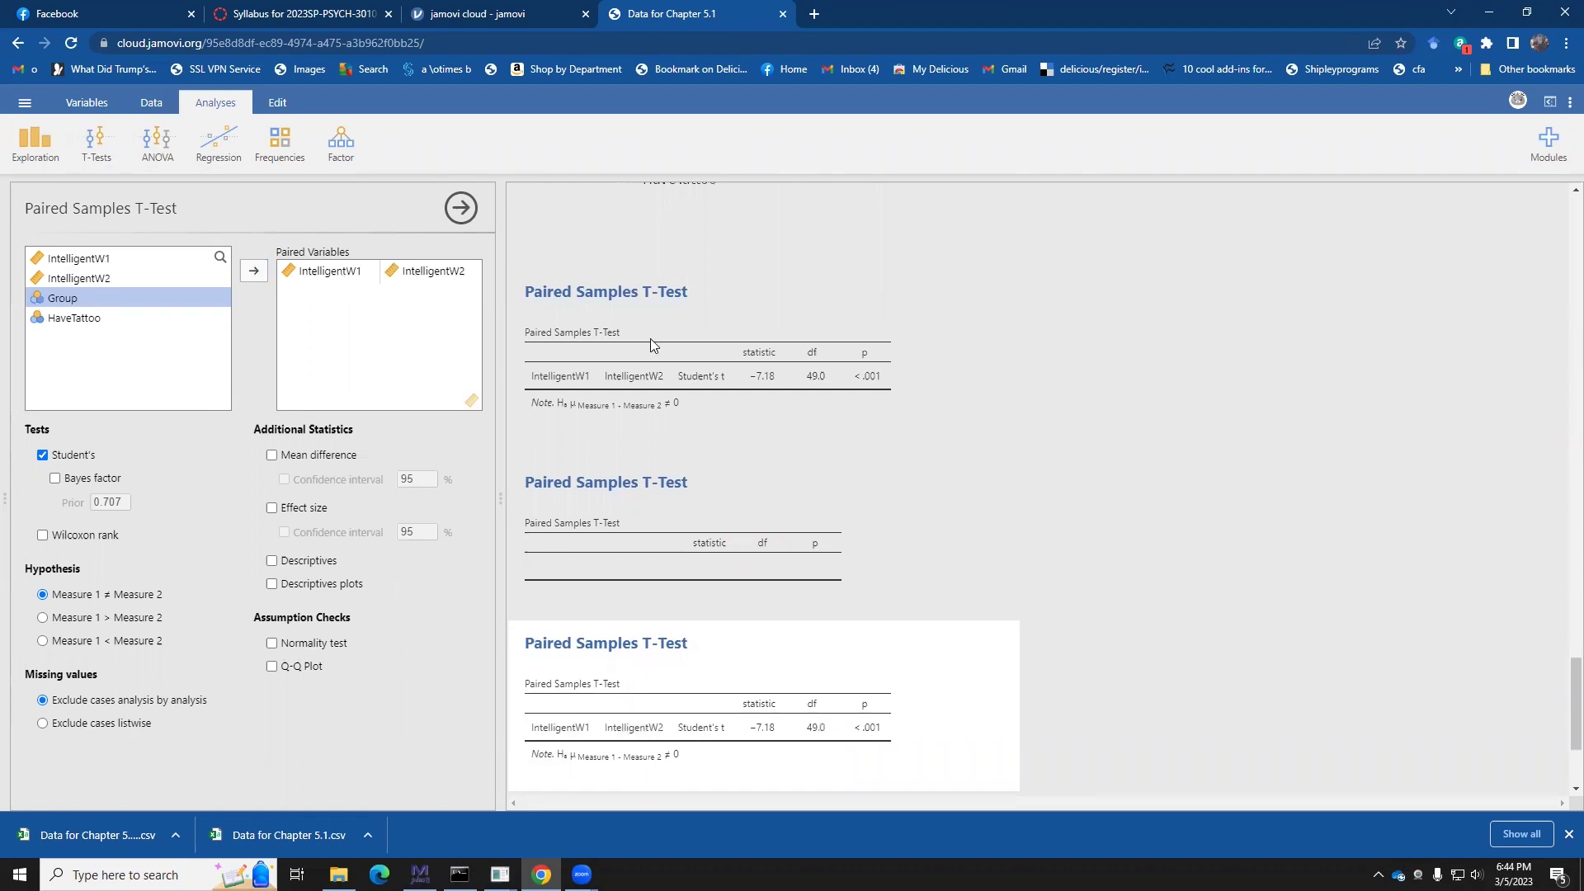
{"action": "scroll", "coordinate": [779, 444], "scroll_direction": "down", "scroll_amount": 1}
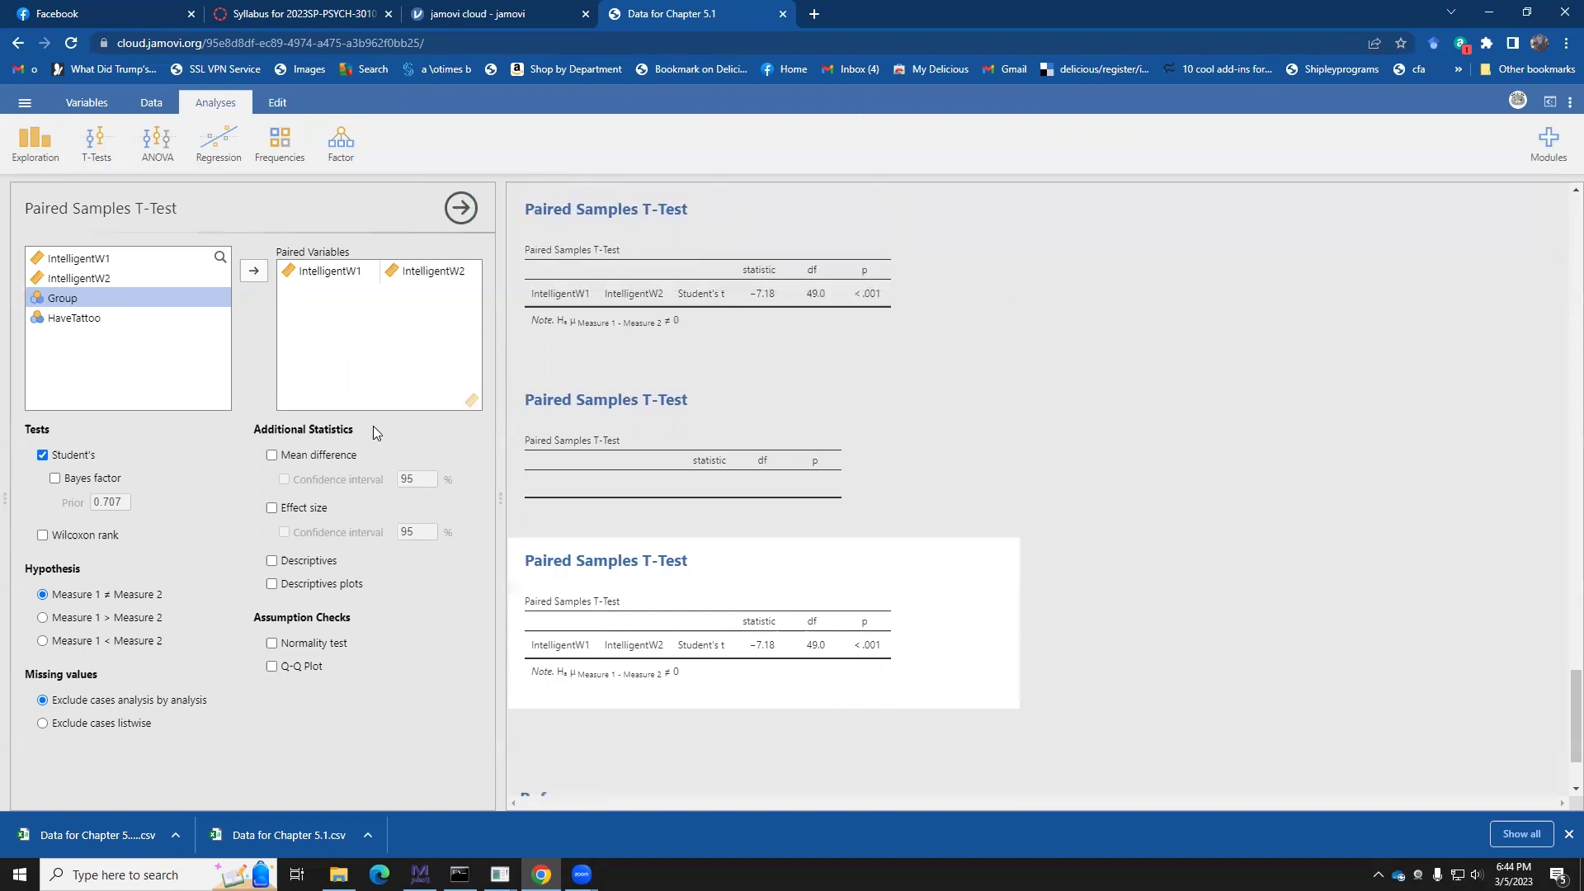
Step: Add mean difference (−1.24) and Cohen's d (−1.02), each with confidence intervals, to the paired test
{"action": "left_click", "coordinate": [272, 456]}
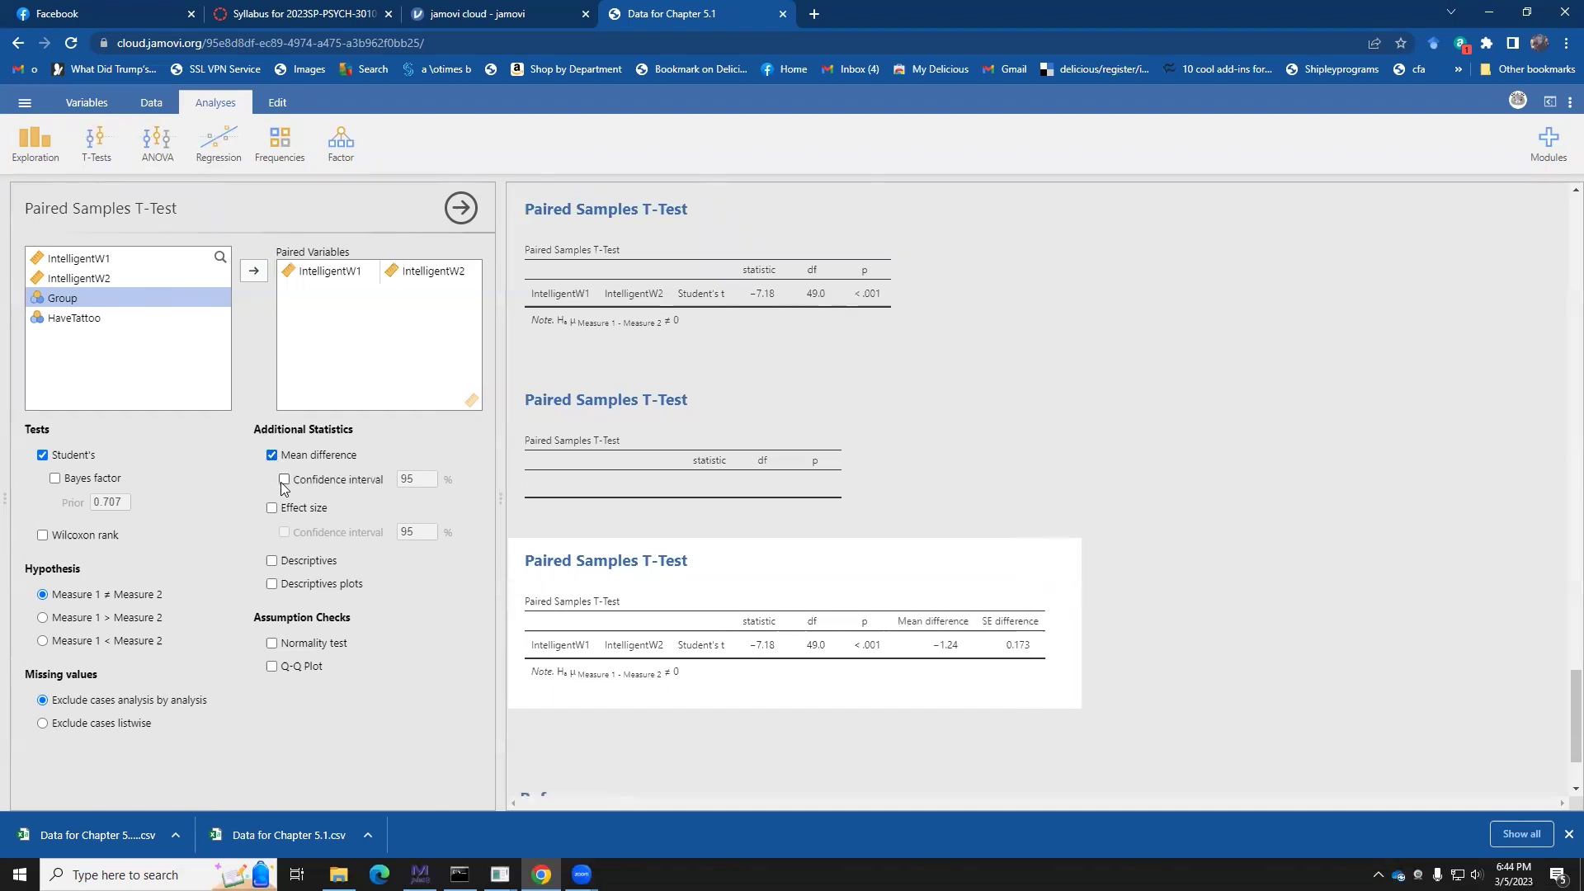
{"action": "left_click", "coordinate": [284, 480]}
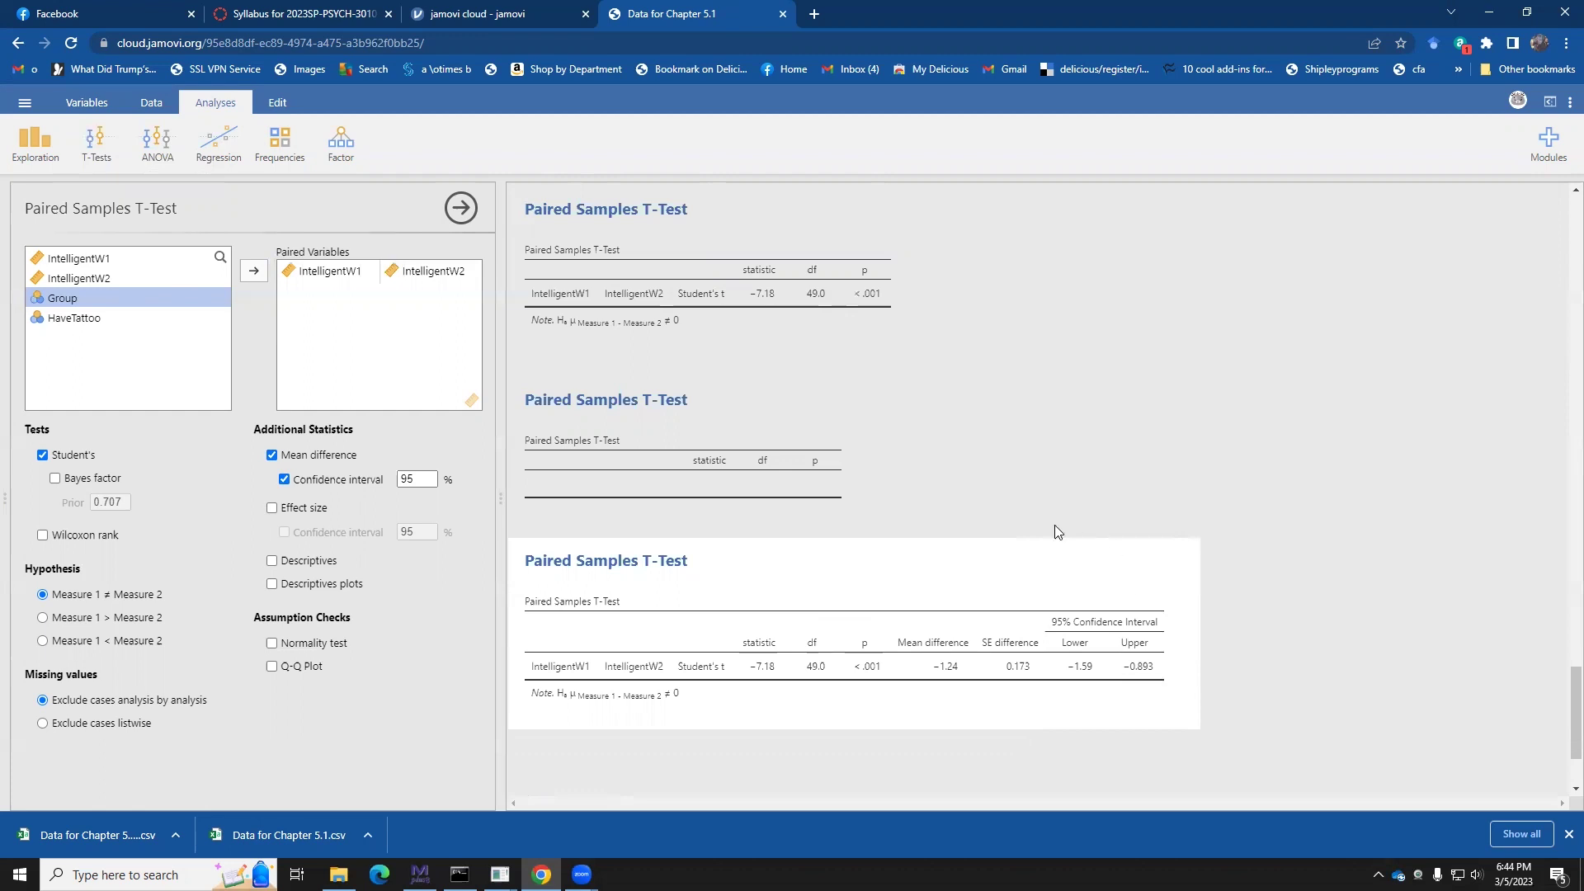
{"action": "left_click", "coordinate": [272, 509]}
{"action": "left_click", "coordinate": [284, 533]}
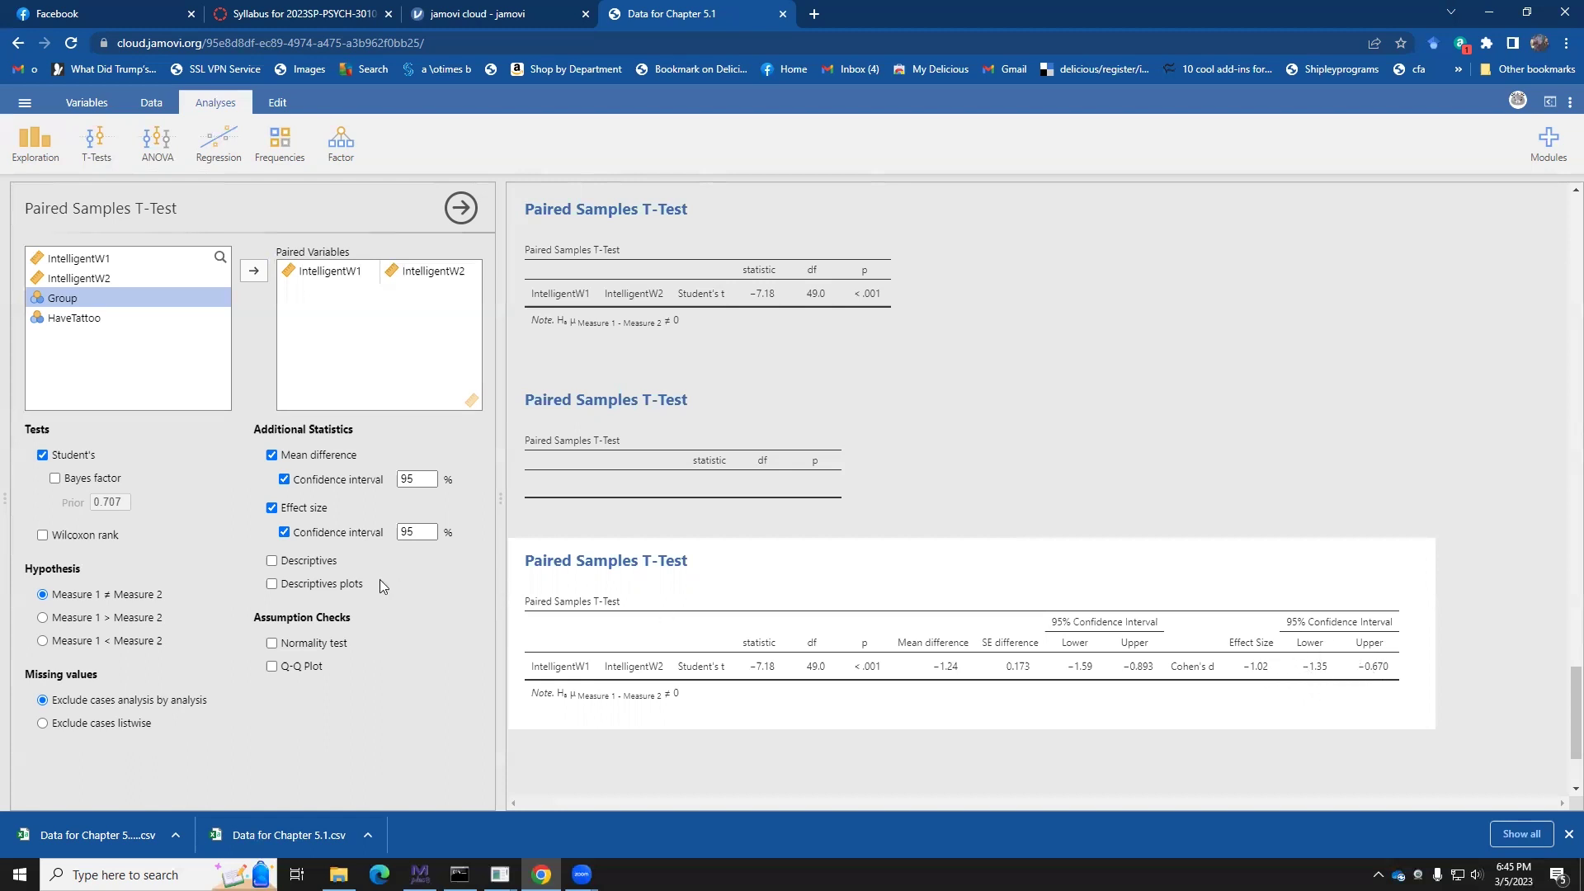
Step: Add the Descriptives table (means 6.46 and 7.70) and a descriptives plot for both measures
{"action": "left_click", "coordinate": [272, 561]}
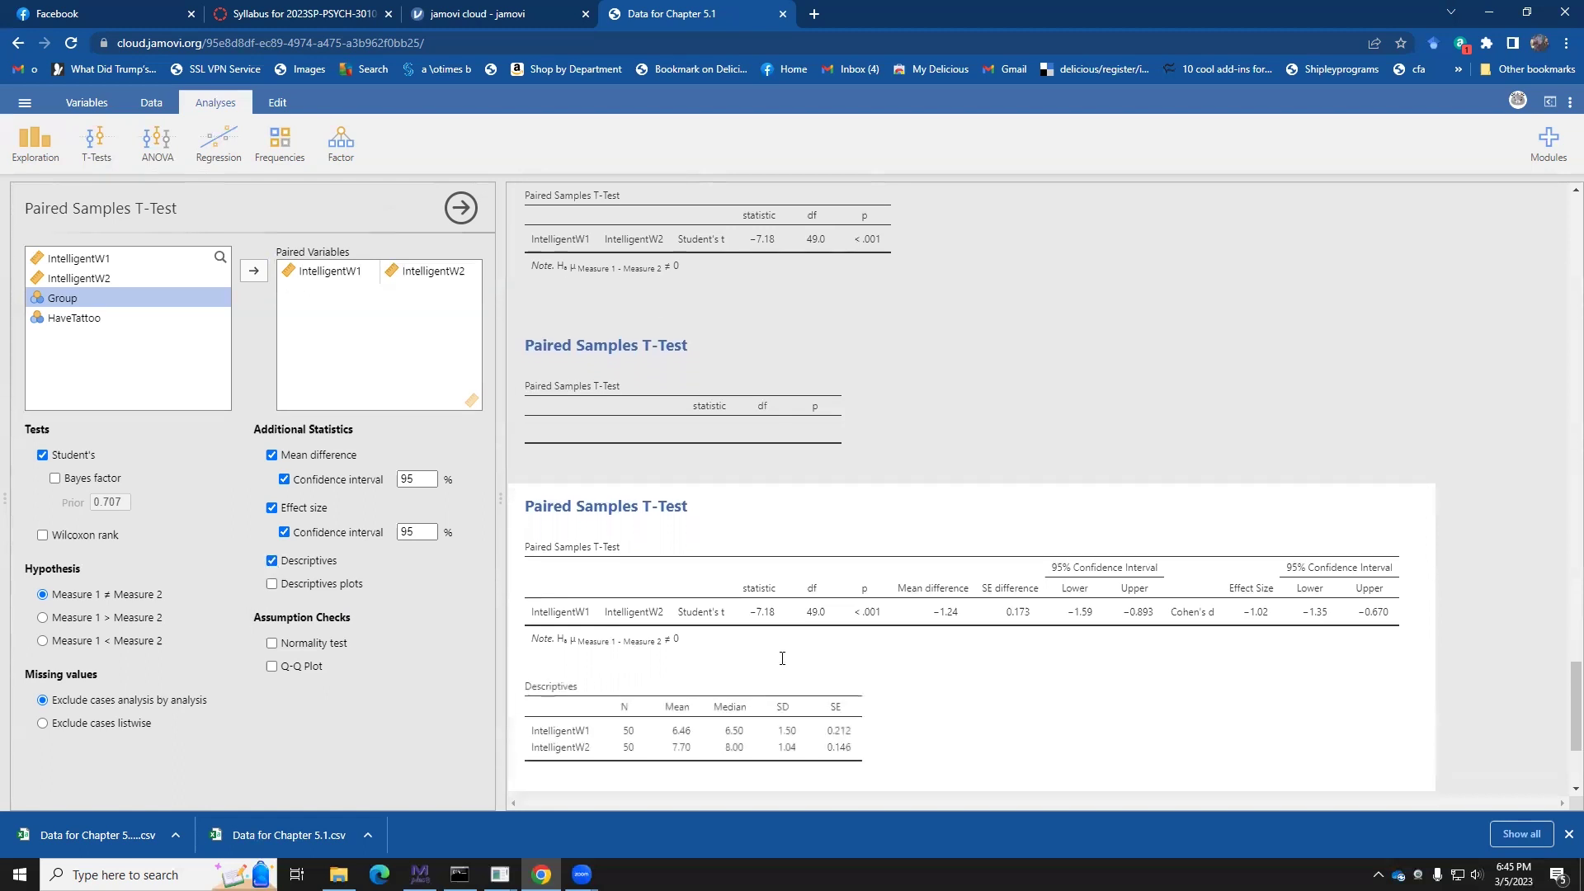
{"action": "scroll", "coordinate": [721, 723], "scroll_direction": "down", "scroll_amount": 1}
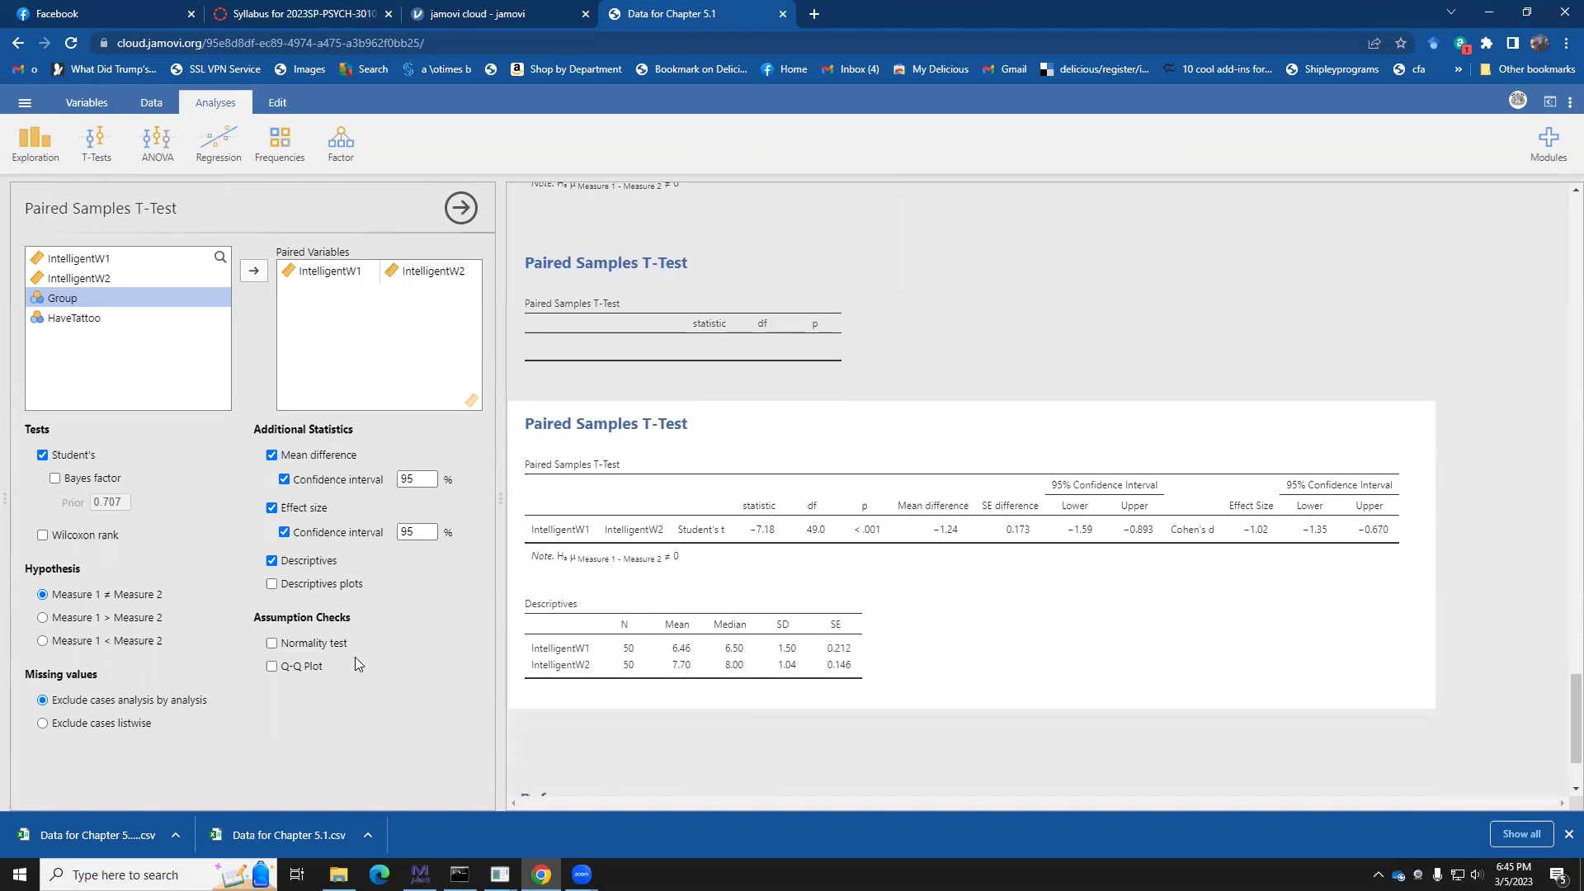
{"action": "left_click", "coordinate": [273, 585]}
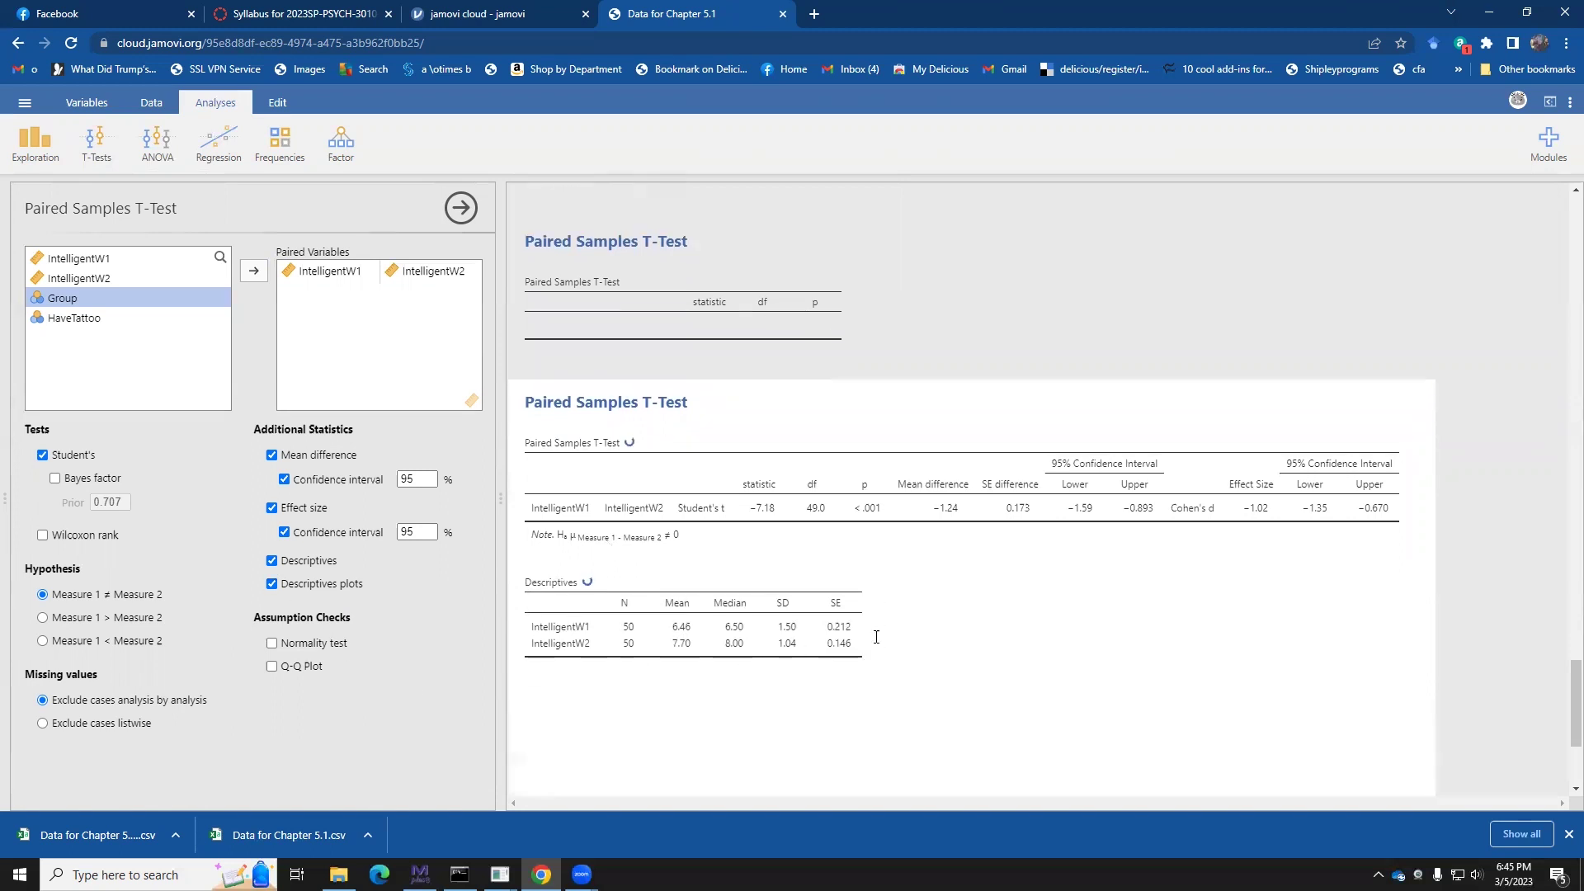
{"action": "scroll", "coordinate": [891, 660], "scroll_direction": "down", "scroll_amount": 4}
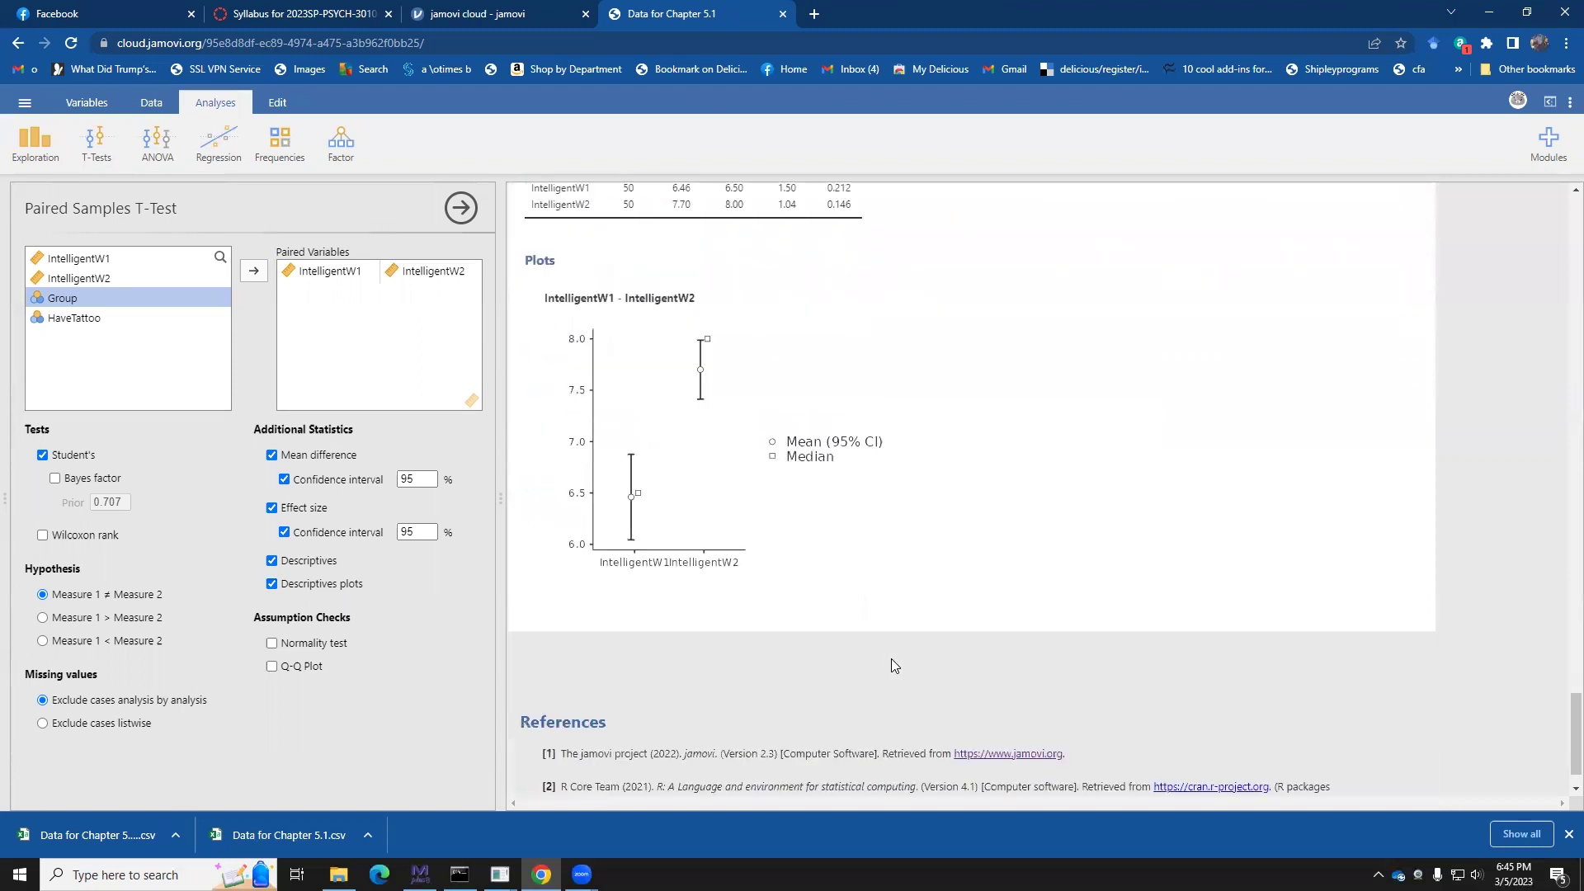
{"action": "scroll", "coordinate": [891, 658], "scroll_direction": "up", "scroll_amount": 2}
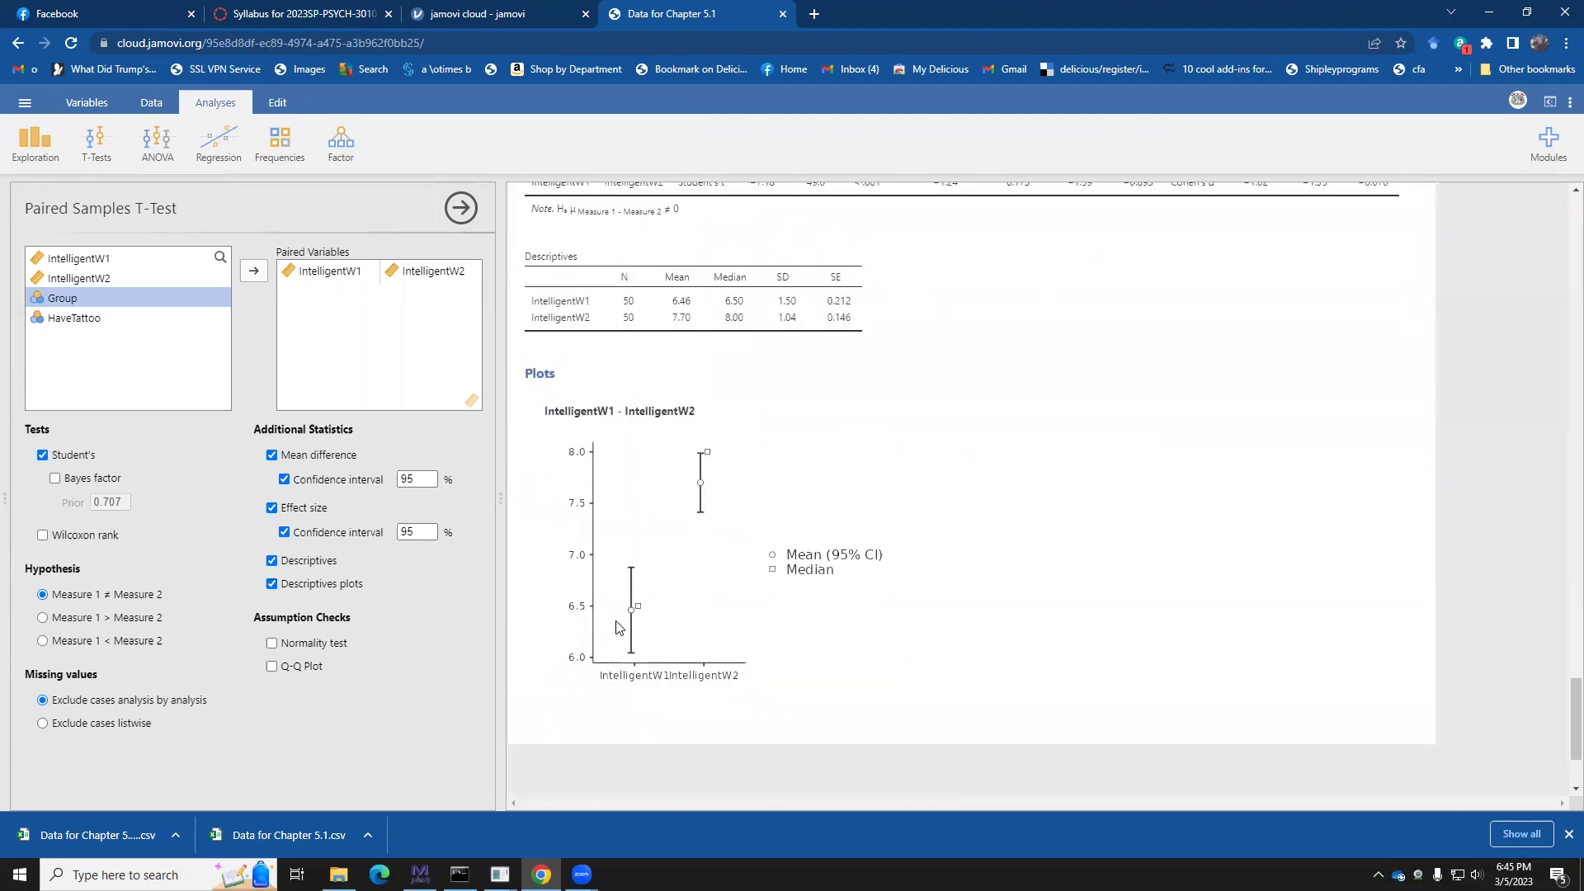